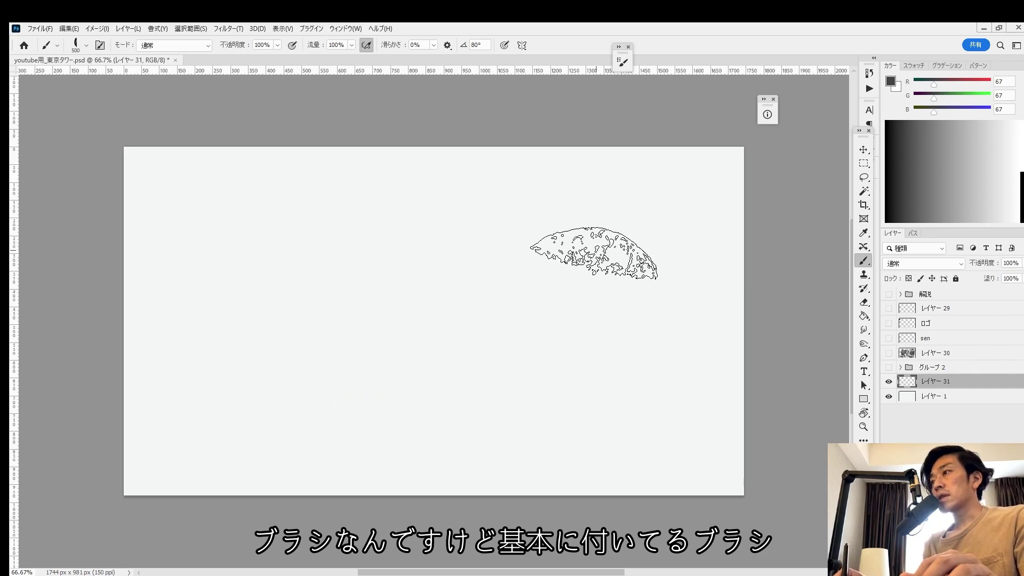
Examine the downloaded brush folders under PHOTOSHOP純正_ダウンロード in the brush preset list
right_click(560, 265)
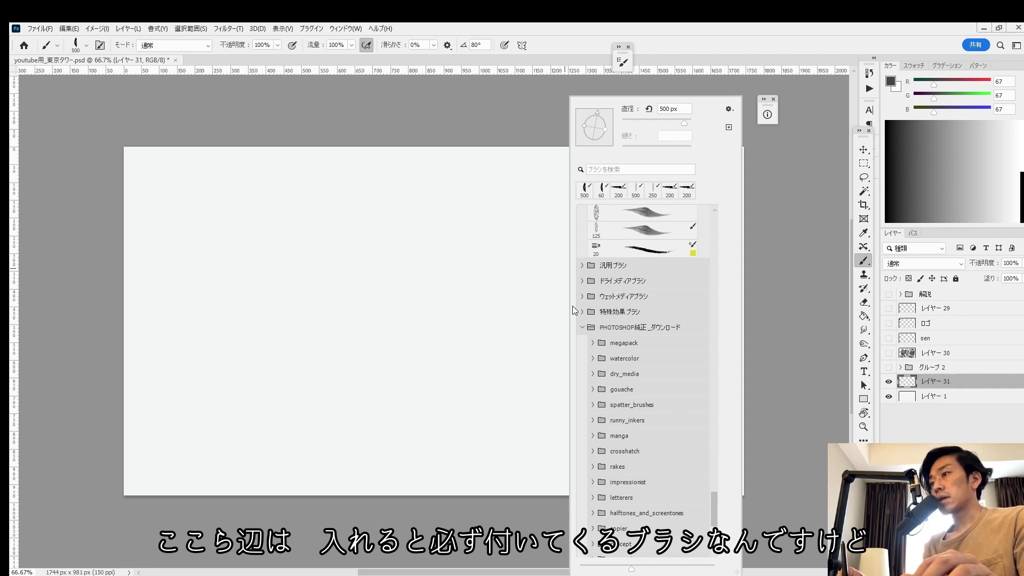
scroll(716, 511, down, 3)
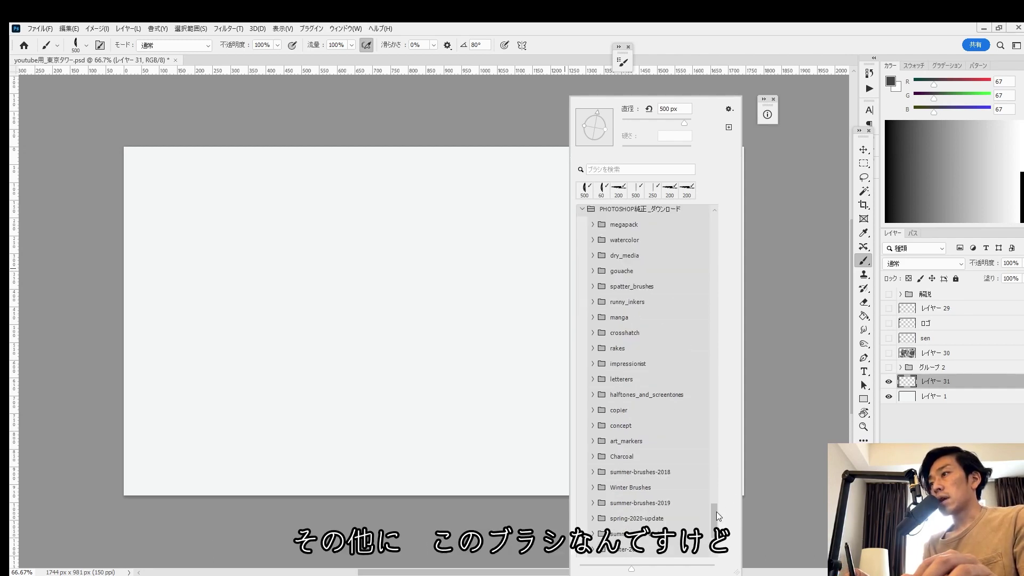
scroll(713, 522, down, 2)
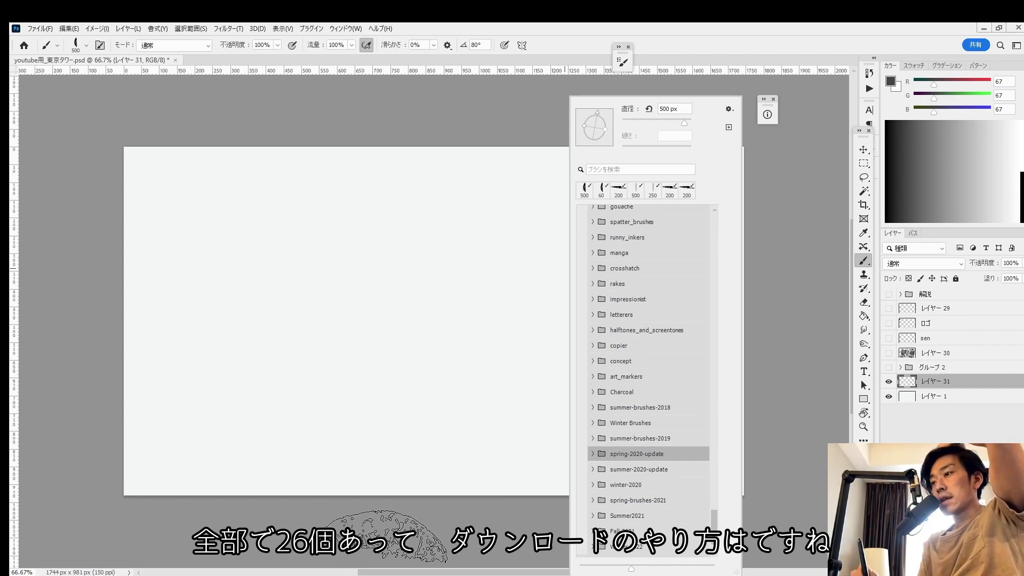
key(Escape)
Switch to the browser and look through the free downloadable brush packs on Adobe's Photoshop brushes page
key(alt+Tab)
scroll(647, 342, up, 8)
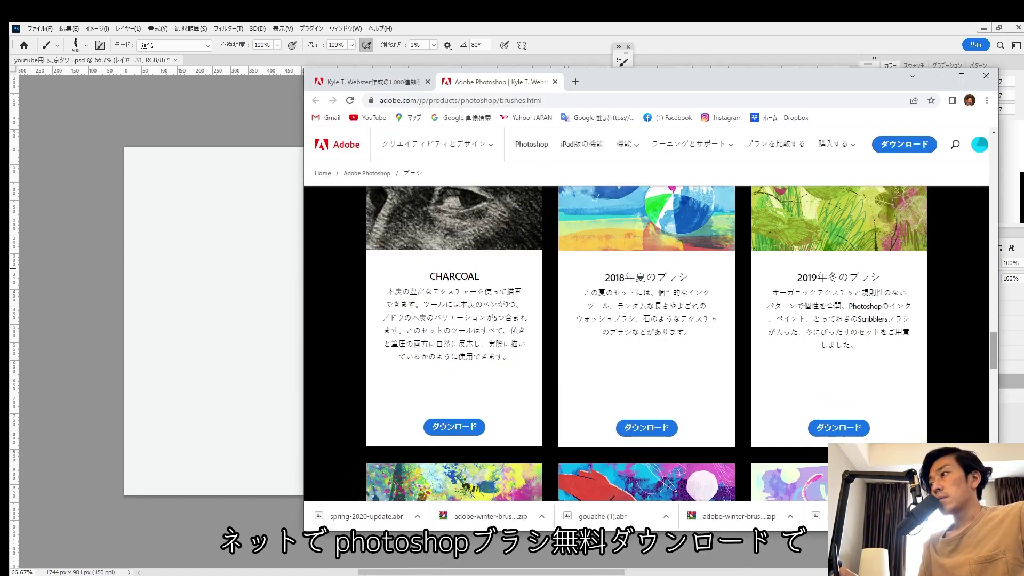
scroll(647, 342, up, 10)
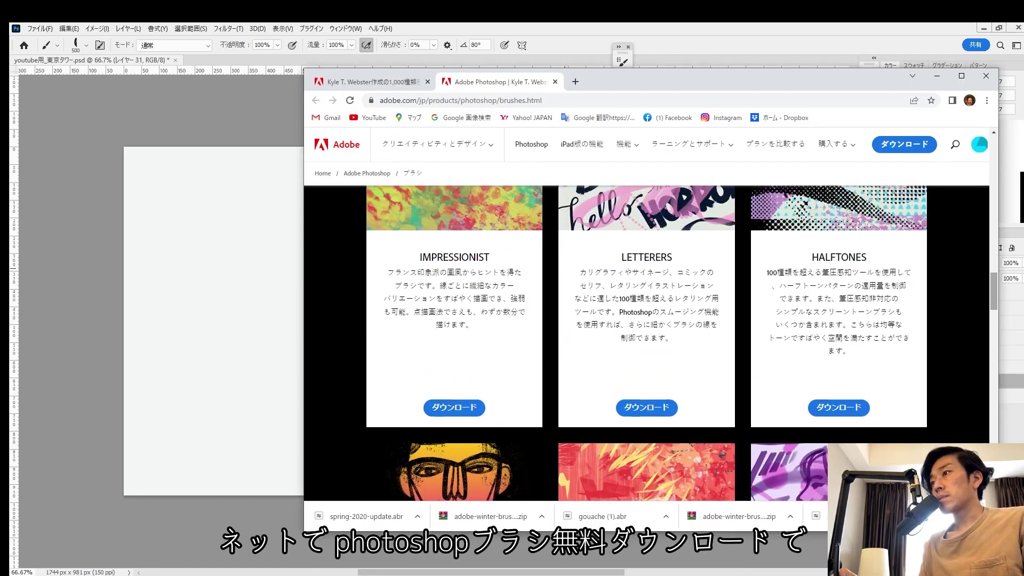
scroll(647, 341, up, 10)
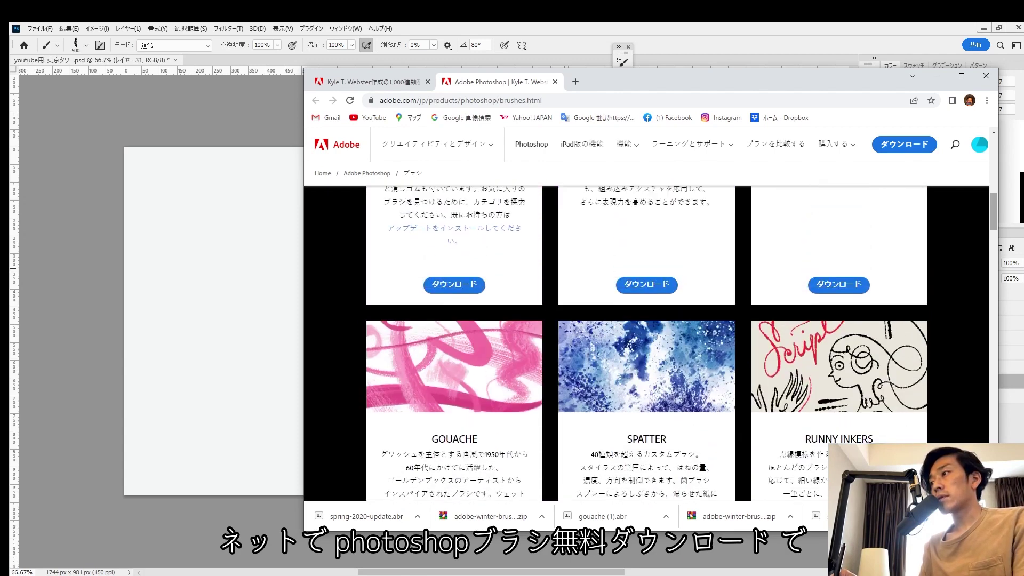
scroll(647, 342, up, 3)
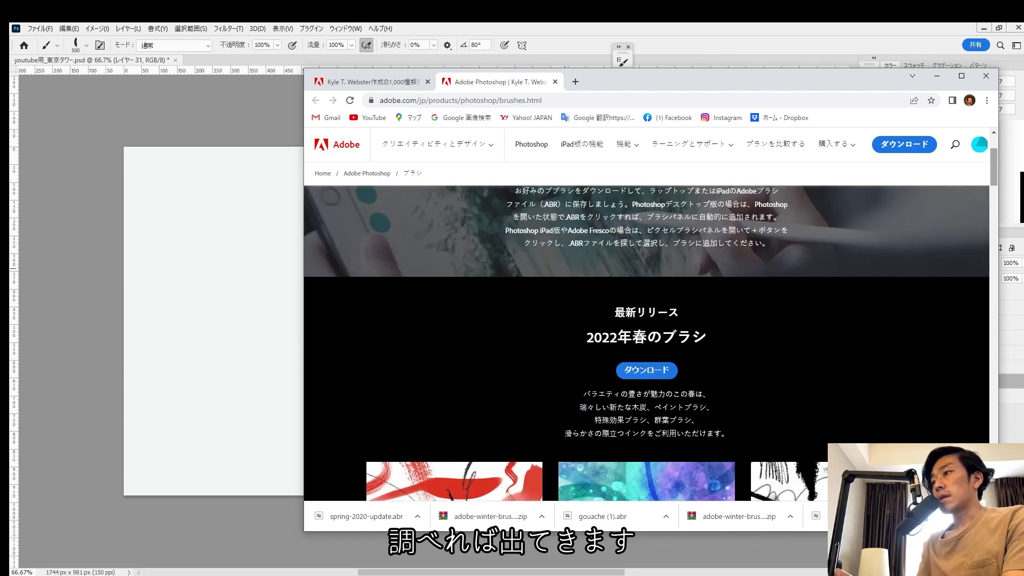
scroll(646, 342, down, 1)
scroll(647, 342, down, 2)
scroll(646, 341, up, 1)
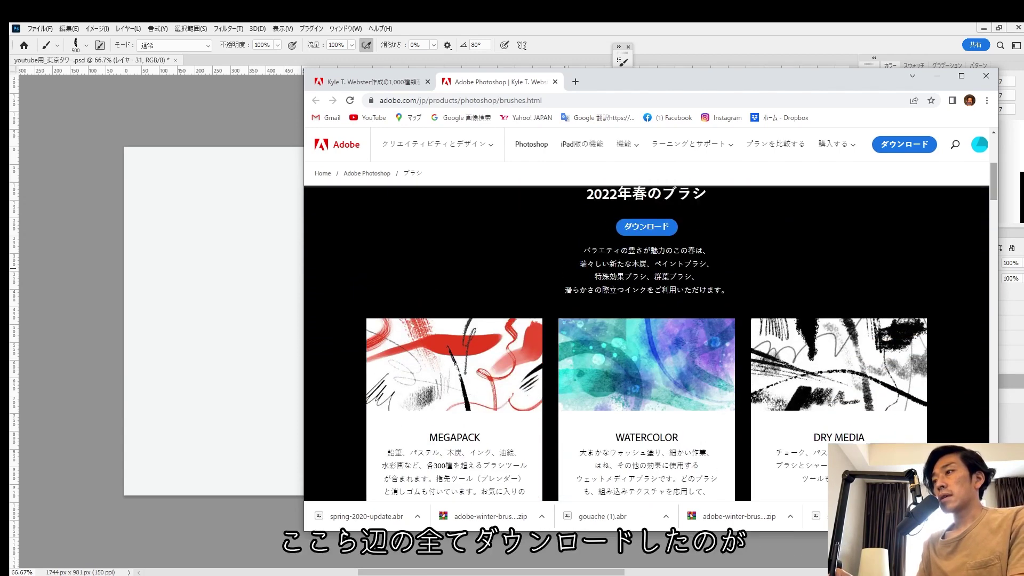
scroll(646, 342, down, 2)
scroll(647, 341, down, 15)
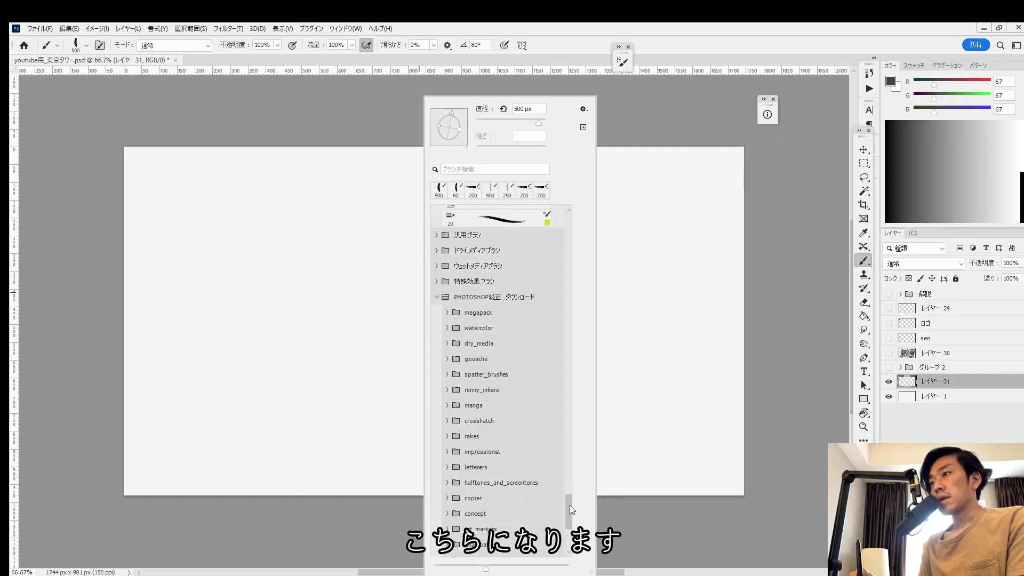
Find the thin textured 250 px brush preset with 12% flow and select it
mouse_move(571, 512)
mouse_down()
mouse_move(560, 229)
mouse_move(567, 475)
mouse_up()
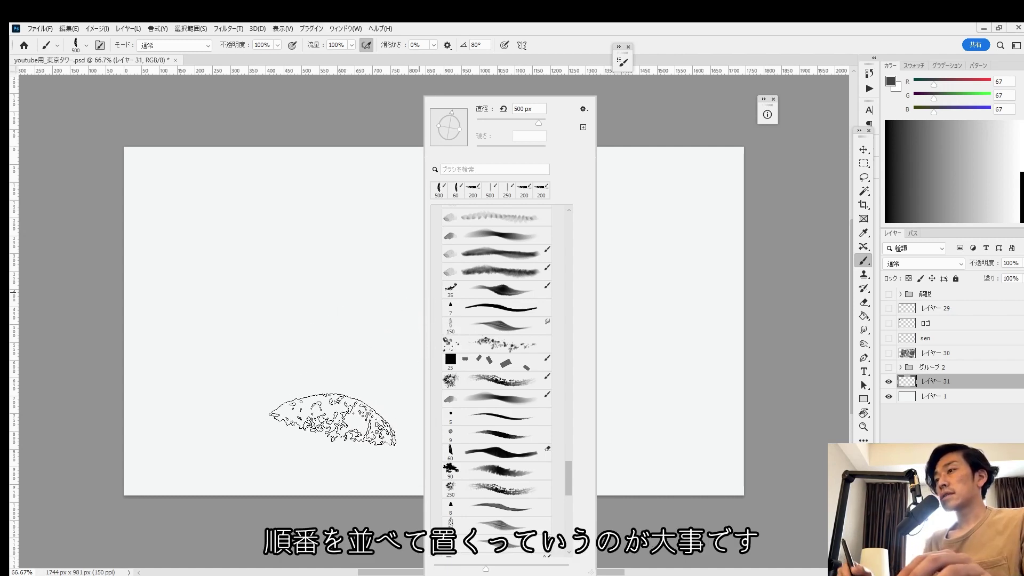
drag(569, 473, 578, 415)
click(496, 304)
click(354, 200)
Select the 20 px mixer brush preset with the yellow swatch, located just above the 汎用ブラシ folder
right_click(380, 203)
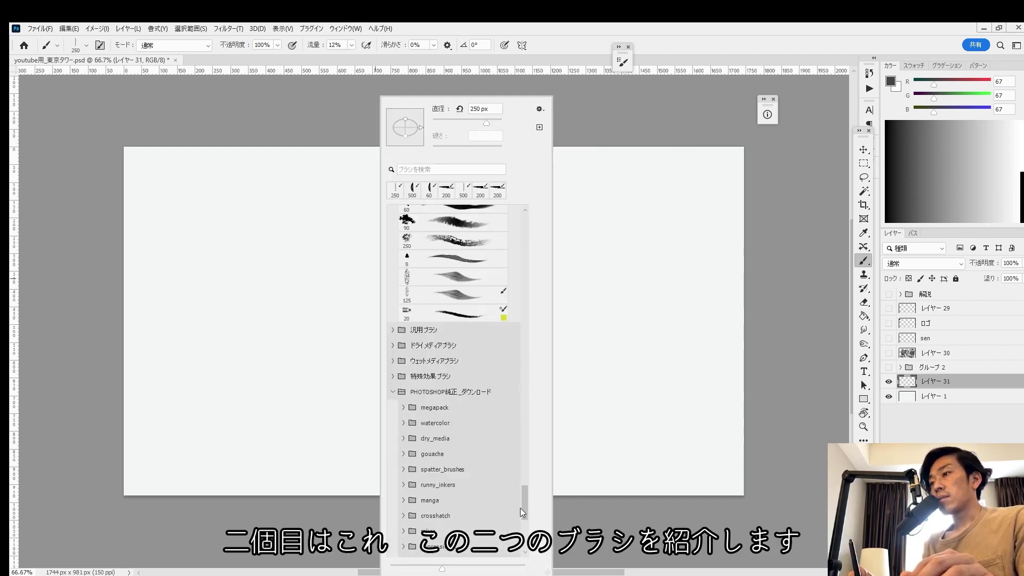
drag(520, 507, 521, 499)
click(474, 362)
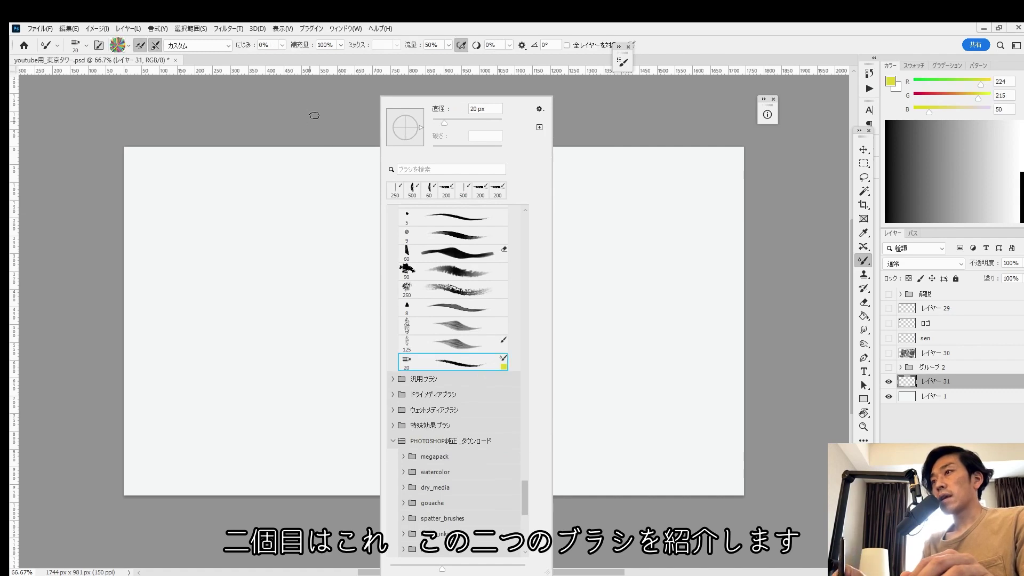
click(312, 250)
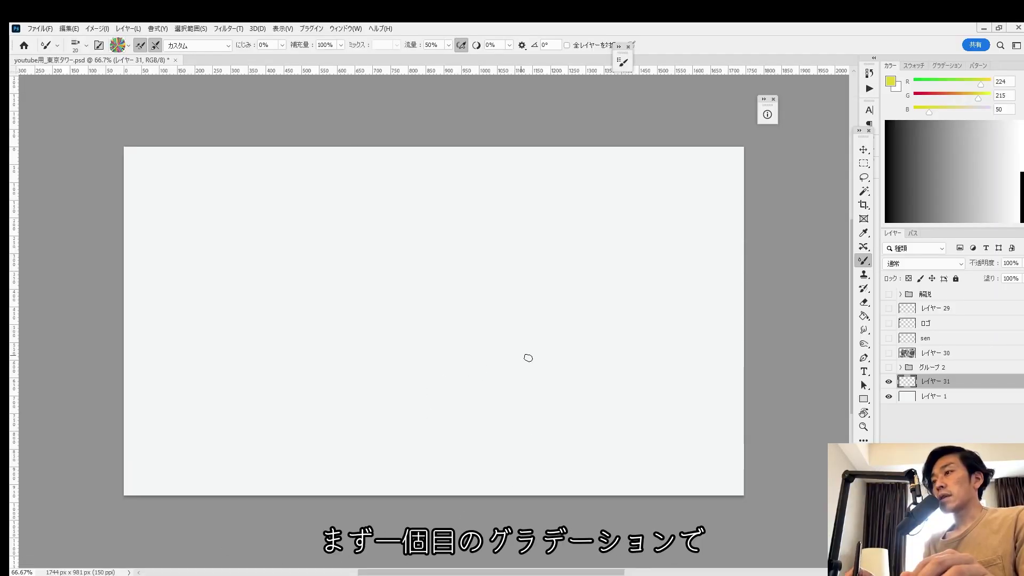
Select the thin textured 250 px brush preset and enlarge the brush to 800 px
right_click(528, 358)
drag(674, 497, 679, 402)
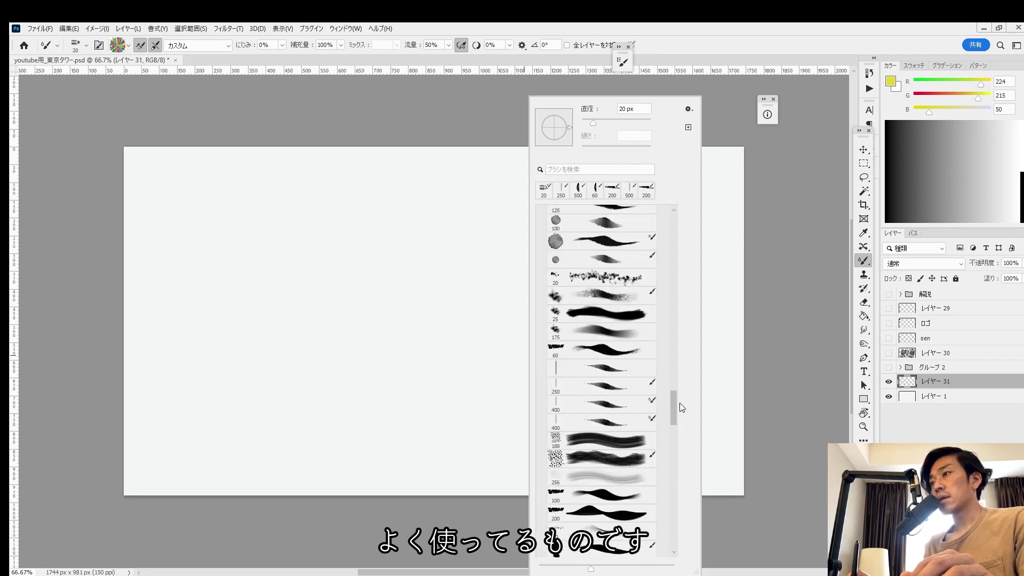
click(624, 390)
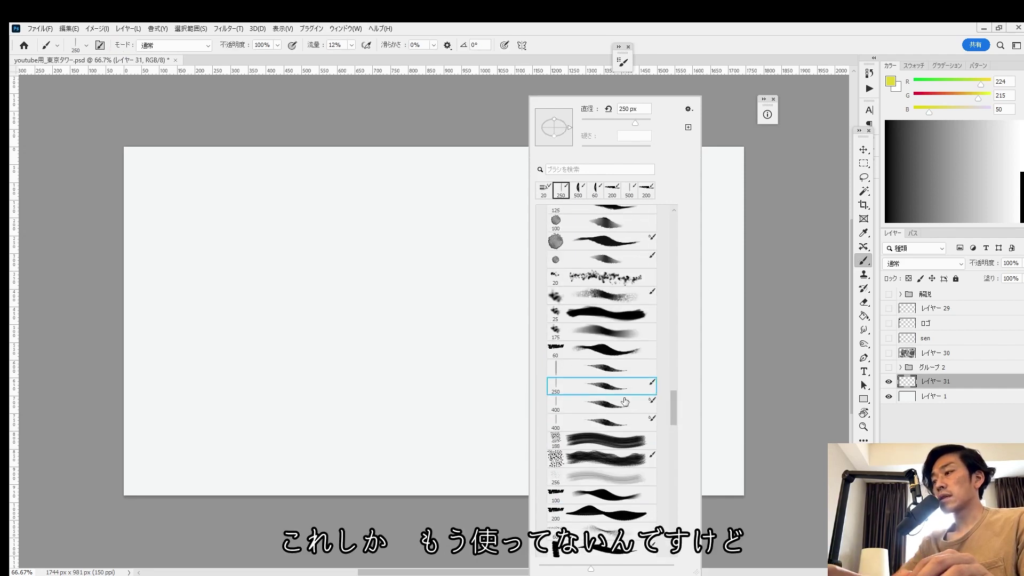
double_click(625, 401)
key(])
key(])
key(])
key(])
key(])
key(])
key(])
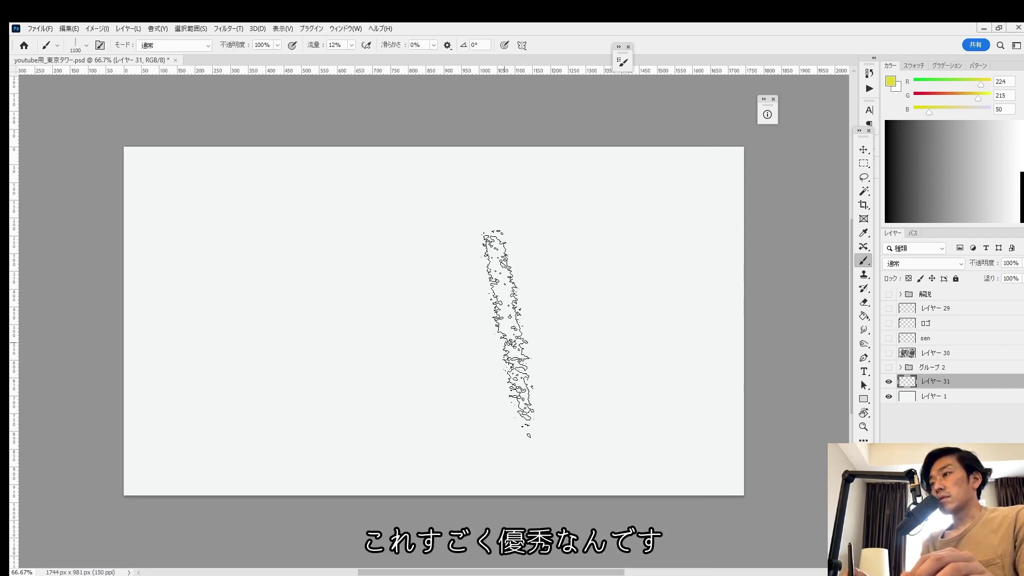
key([)
key([)
key([)
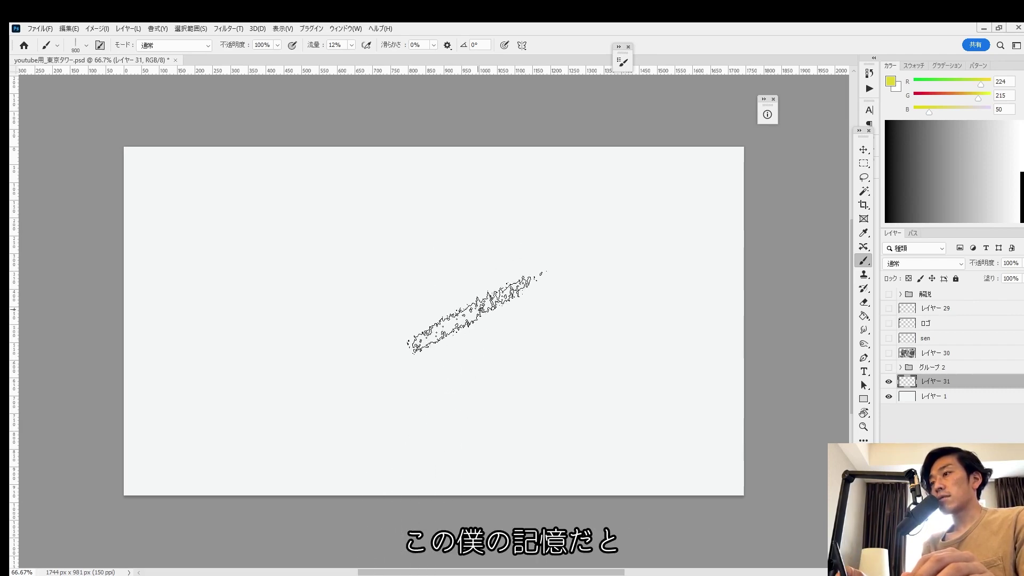
Look into the megapack folder under PHOTOSHOP純正_ダウンロード for the original of the gradient brush
right_click(477, 313)
drag(632, 410, 632, 499)
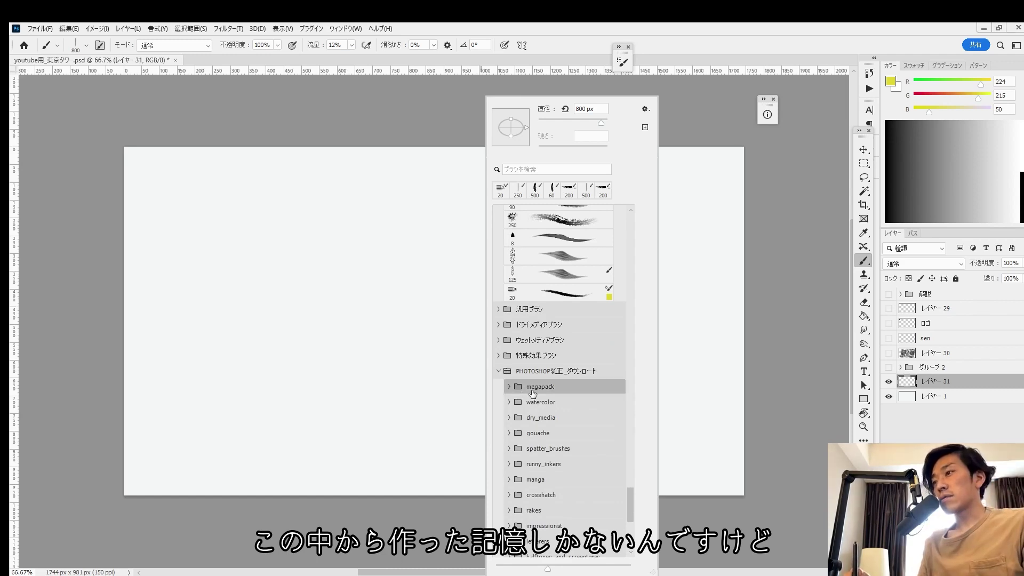
click(510, 388)
click(510, 388)
click(510, 388)
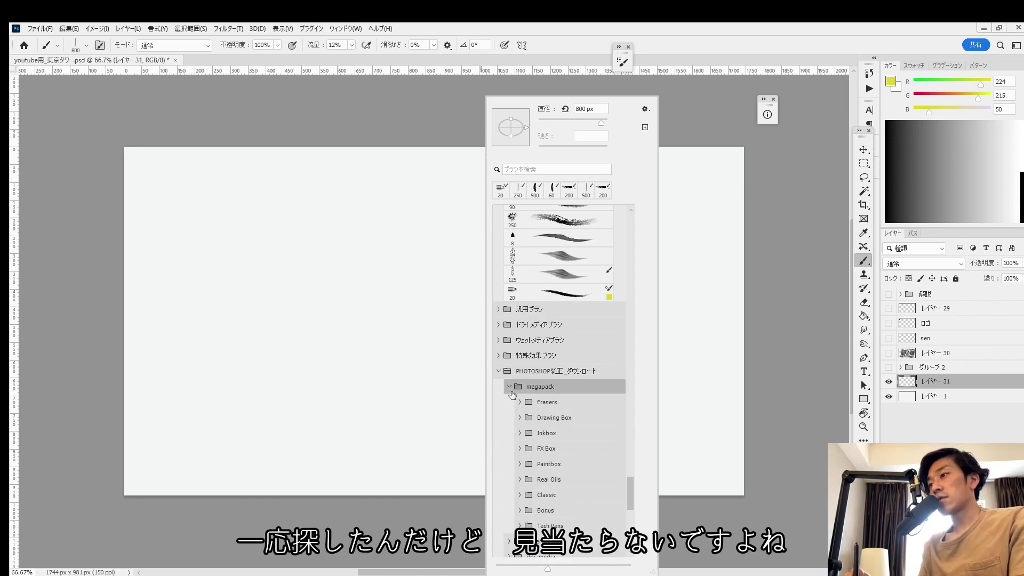
click(510, 388)
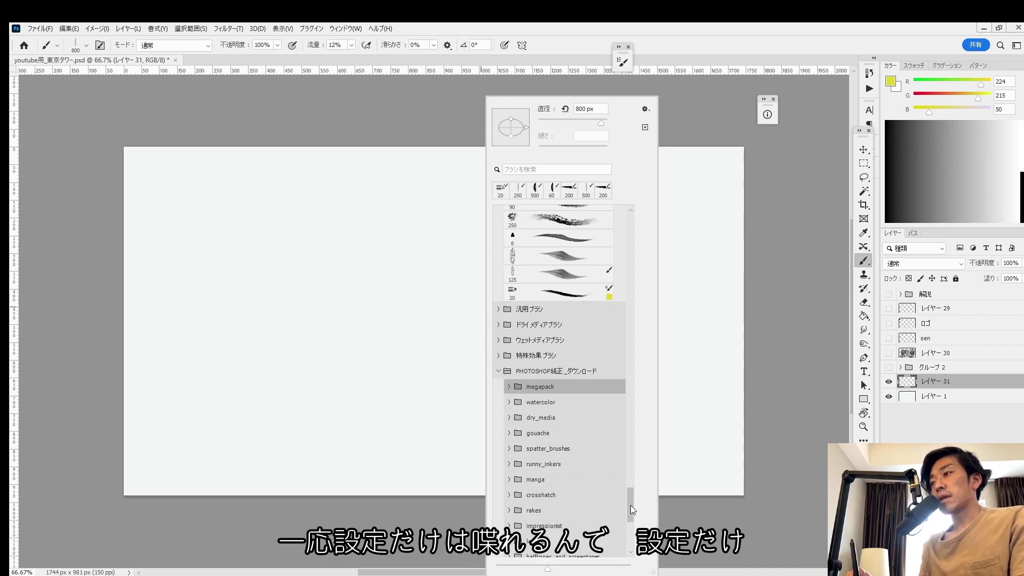
Reselect the thin textured 250 px brush preset and set the brush size to 800 px
drag(630, 506, 638, 425)
click(565, 301)
click(380, 121)
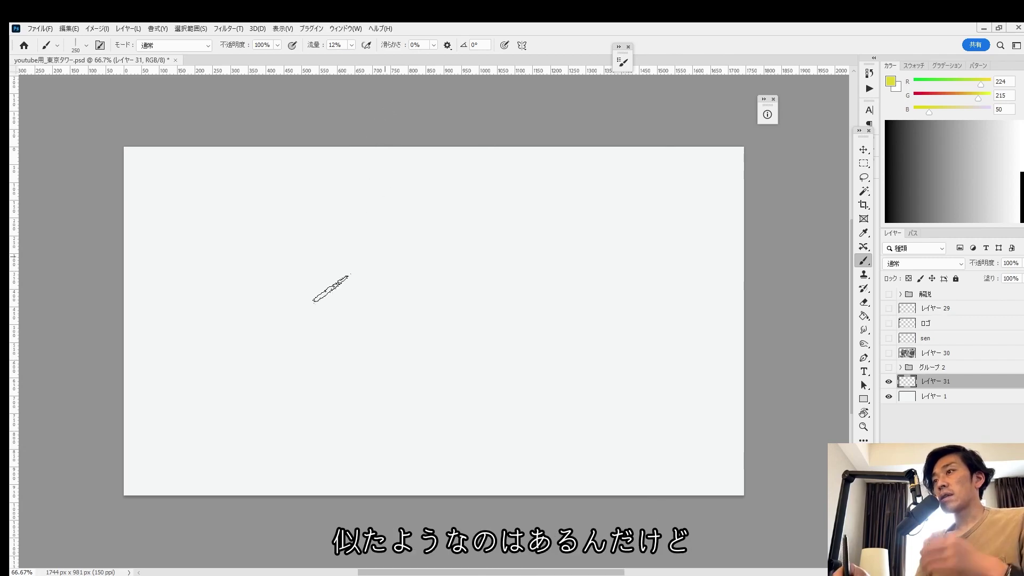
key(bracketright)
key(bracketright)
key(bracketright)
key(bracketright)
key(bracketright)
key(bracketright)
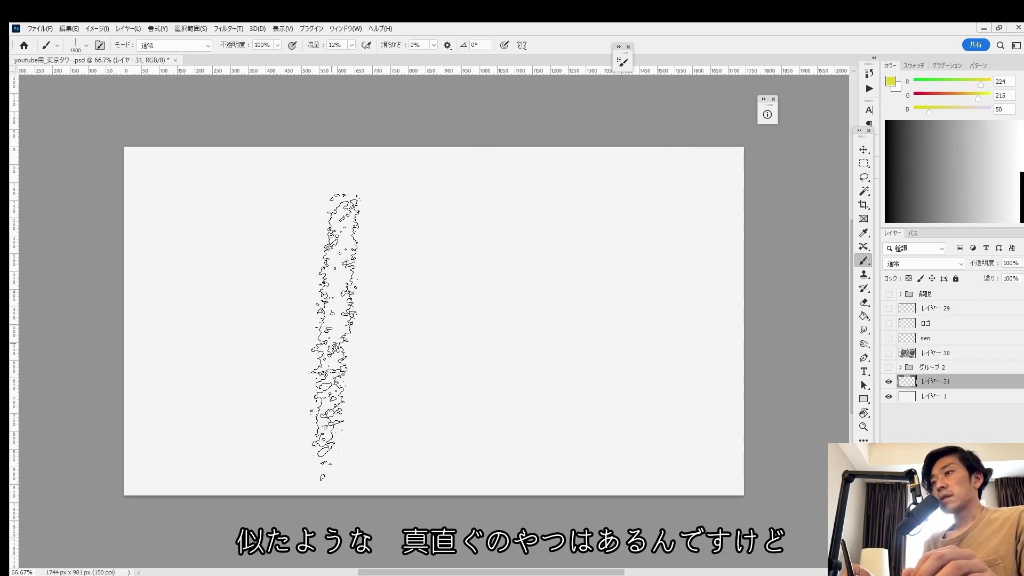
key(bracketleft)
key(bracketleft)
key(bracketleft)
key(bracketleft)
key(bracketleft)
key(bracketleft)
key(bracketleft)
Set the foreground colour to blue RGB 59, 75, 195 and paint broad horizontal strokes across the whole canvas on レイヤー 31
click(890, 81)
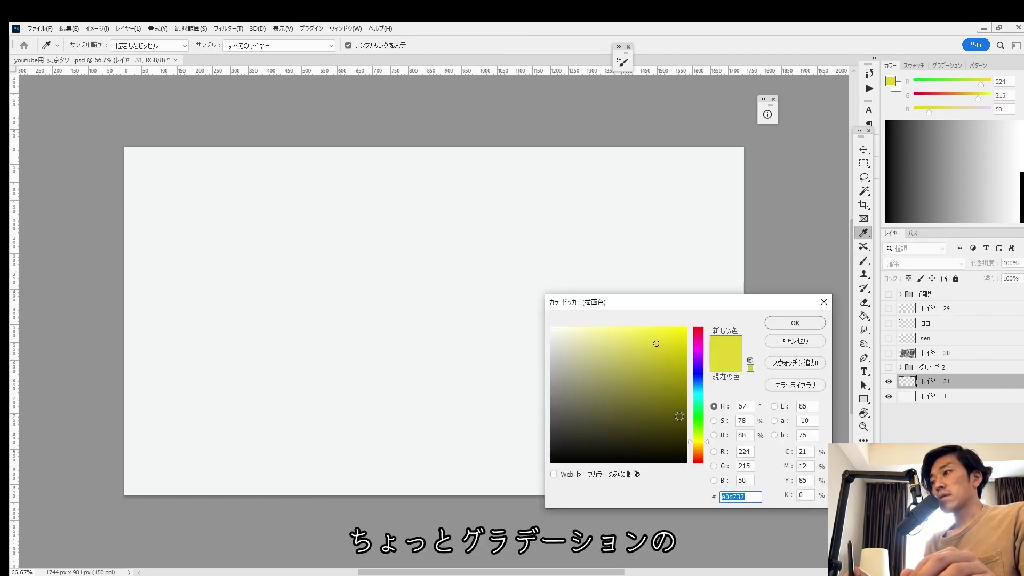
drag(698, 440, 695, 376)
click(664, 358)
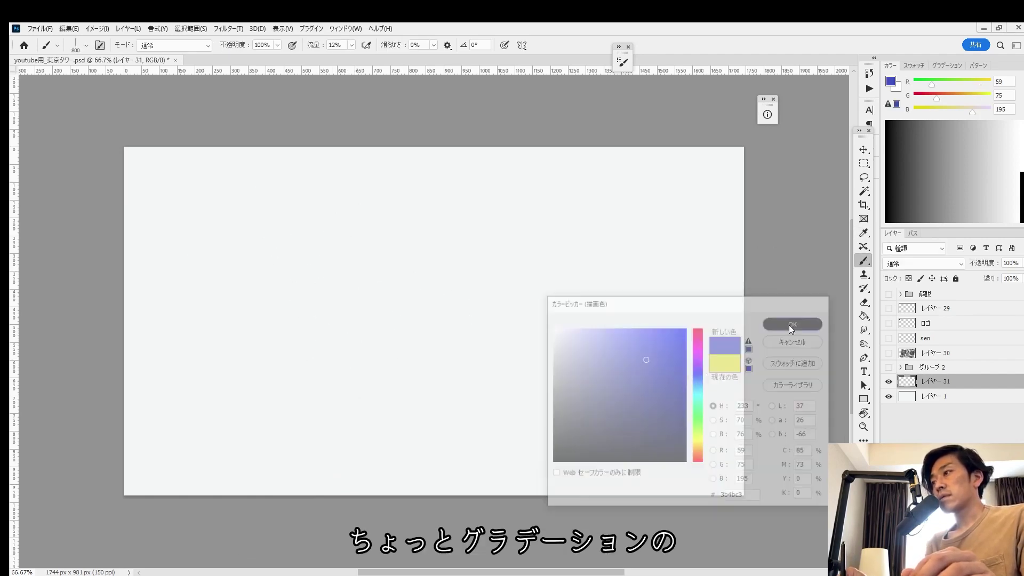
click(789, 324)
mouse_move(419, 405)
mouse_down()
mouse_move(678, 418)
mouse_move(85, 366)
mouse_move(718, 297)
mouse_move(309, 254)
mouse_move(273, 234)
mouse_move(567, 206)
mouse_move(201, 297)
mouse_move(804, 320)
mouse_move(248, 397)
mouse_move(800, 408)
mouse_up()
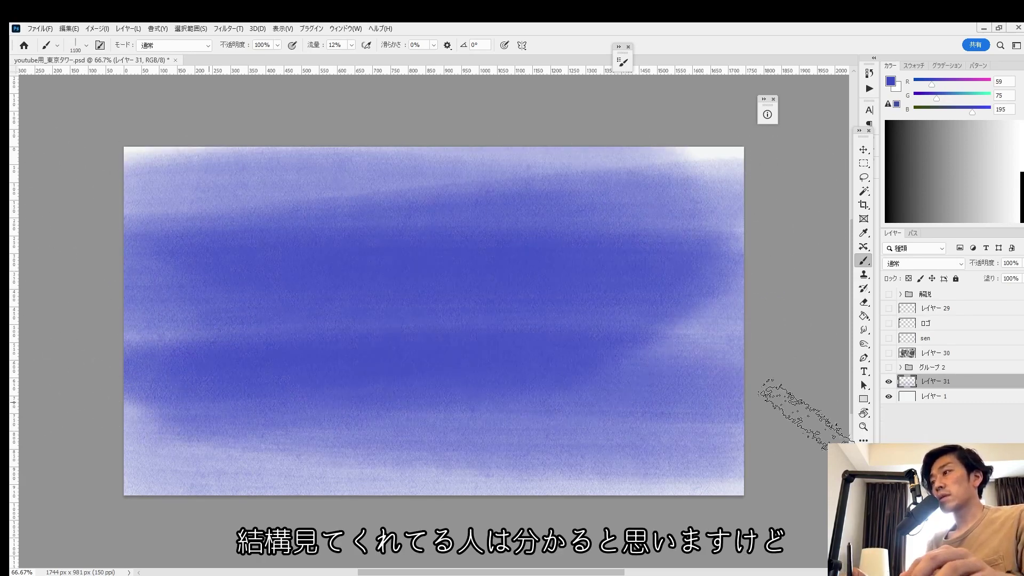
Choose the soft 175 px brush preset, enlarge it, and blend the blue strokes into a smoother gradient across the canvas
right_click(531, 305)
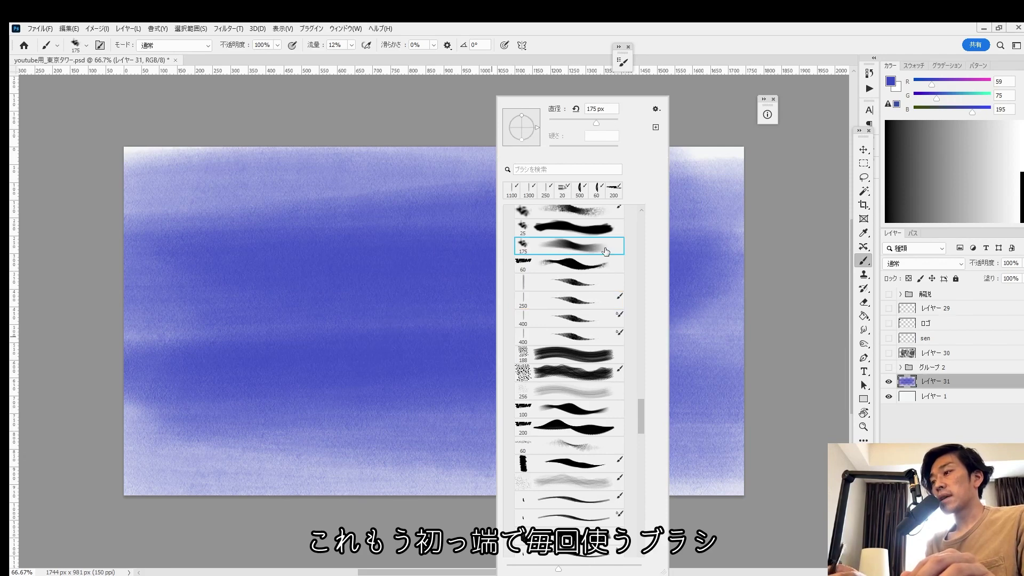
double_click(606, 251)
mouse_move(694, 443)
mouse_down()
mouse_move(252, 450)
mouse_move(59, 437)
mouse_move(733, 393)
mouse_move(600, 393)
mouse_move(167, 320)
mouse_up()
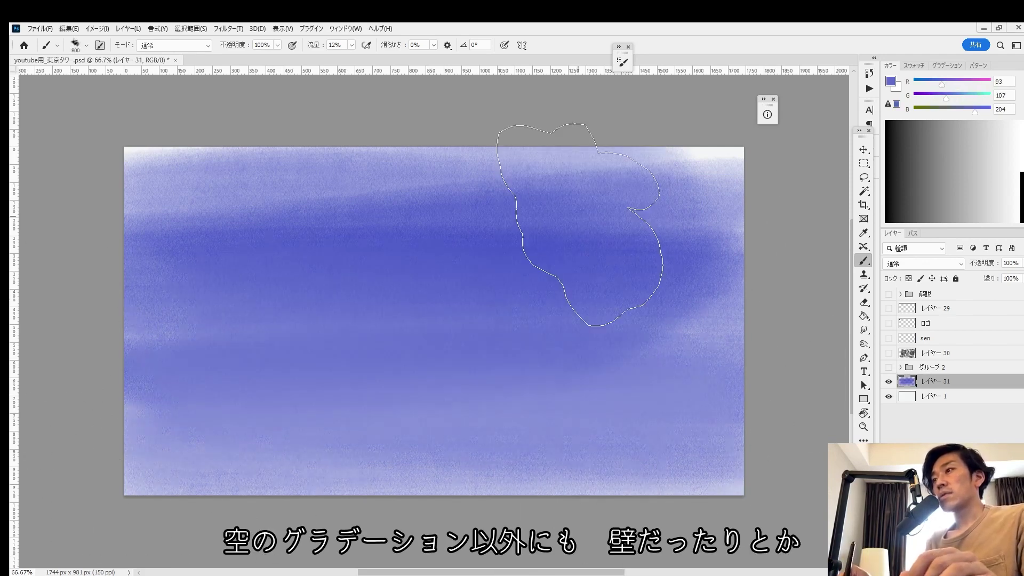
mouse_move(581, 224)
mouse_down()
mouse_move(69, 205)
mouse_move(788, 194)
mouse_move(80, 194)
mouse_move(659, 269)
mouse_up()
key(bracketleft)
key(bracketleft)
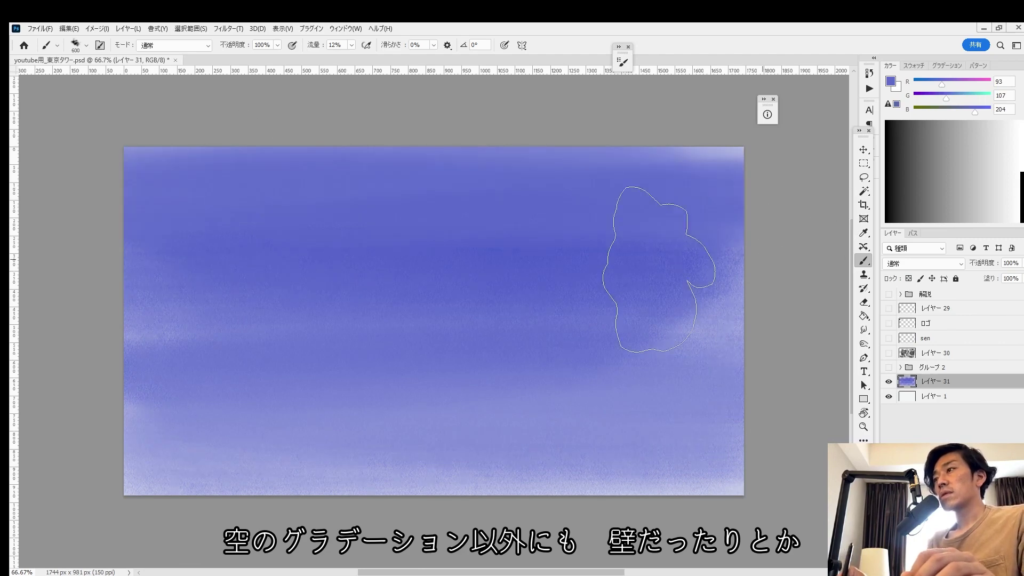
Set the foreground colour to greyish blue RGB 124, 129, 165 and blend it over the upper part of the gradient
key(i)
click(659, 270)
click(890, 81)
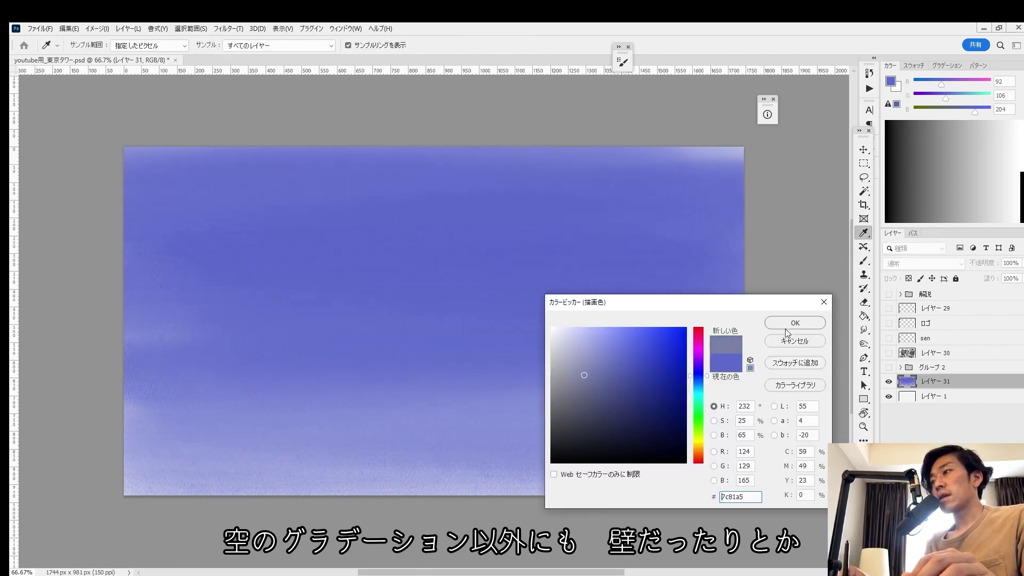
click(788, 323)
key(b)
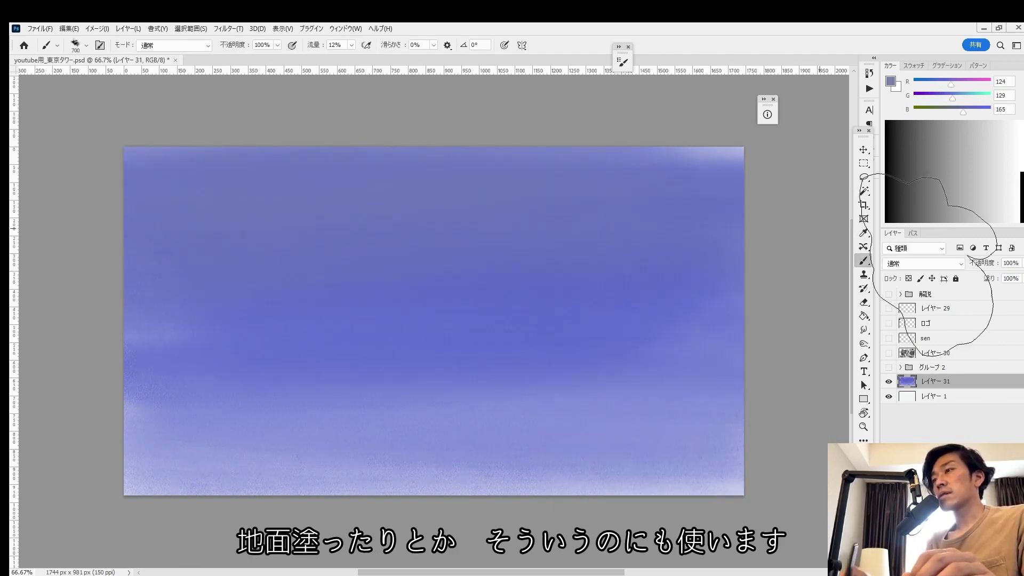
key(bracketright)
Switch back to the thin textured gradient brush preset at 250 px and open its brush settings
right_click(544, 315)
double_click(649, 413)
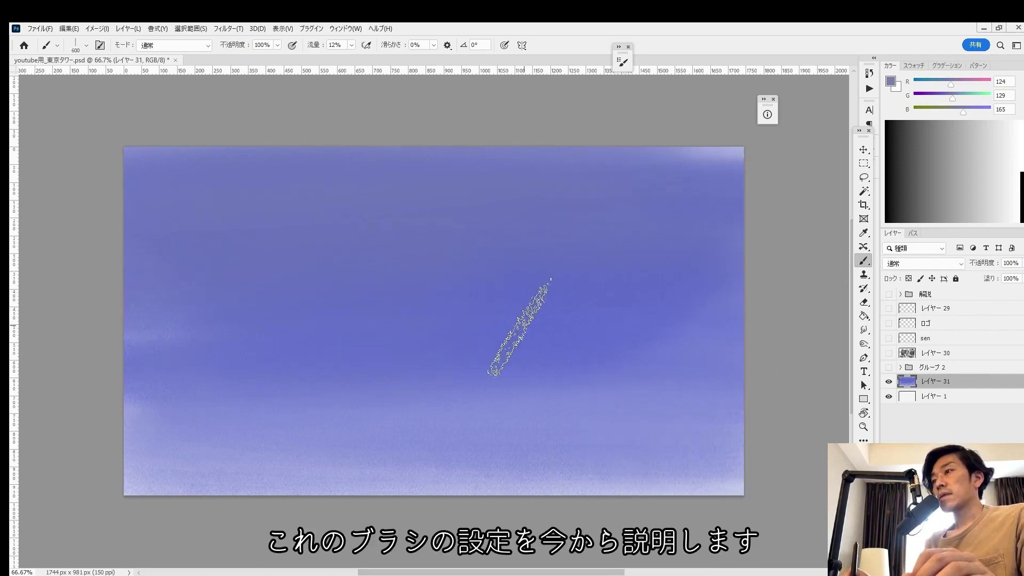
key(bracketright)
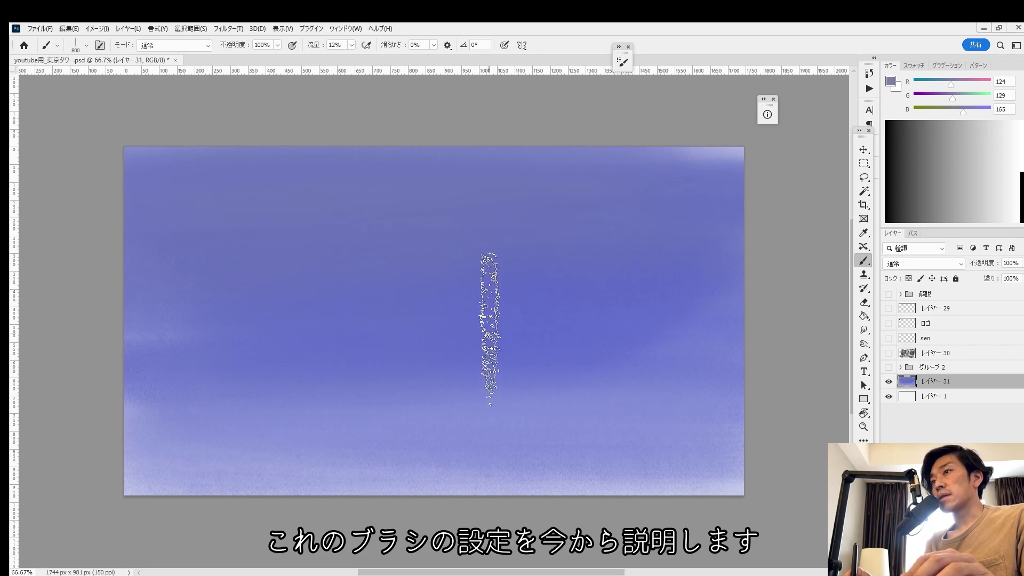
key(ctrl+plus)
key(bracketleft)
key(bracketleft)
key(bracketleft)
key(bracketleft)
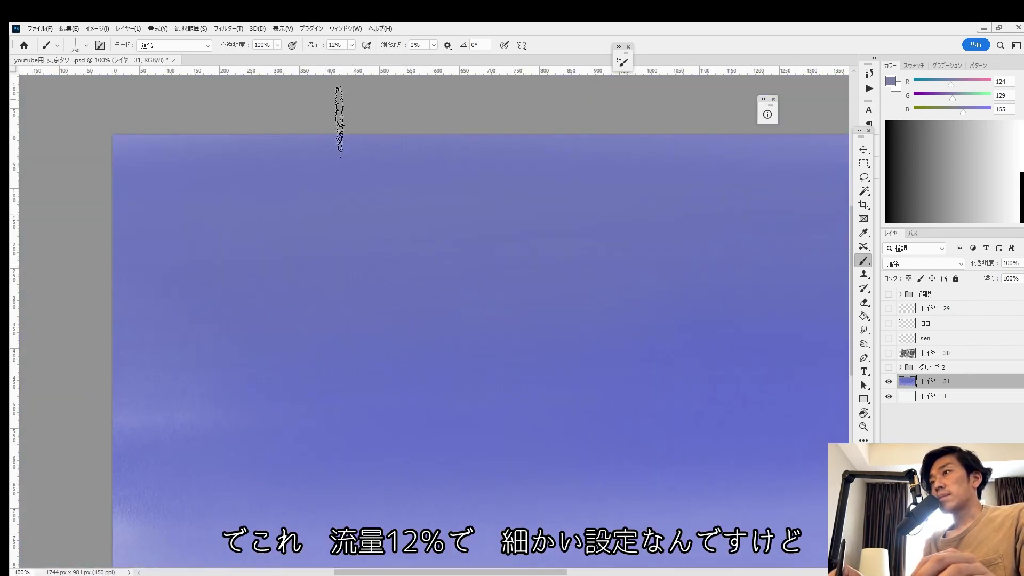
right_click(408, 360)
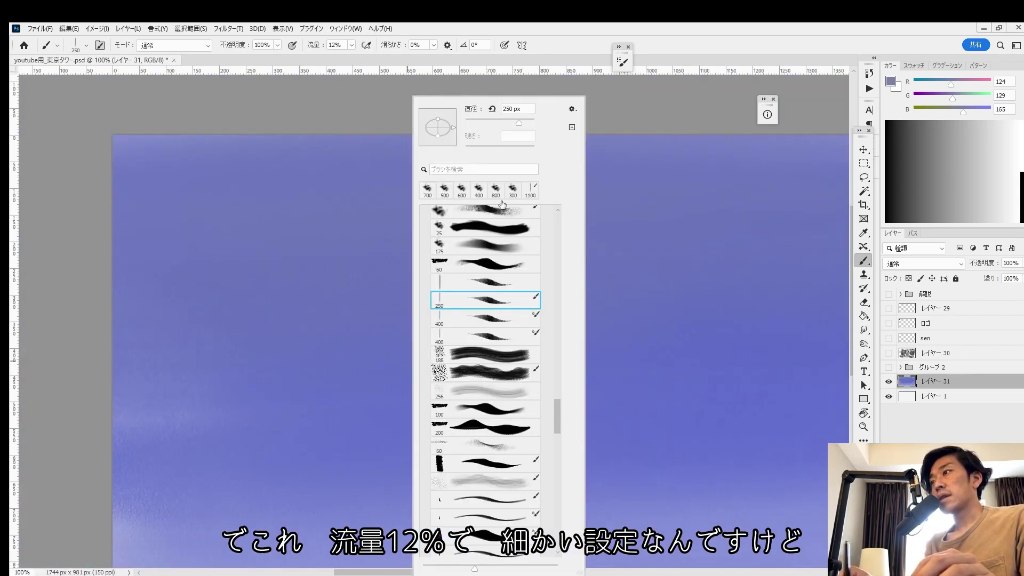
click(620, 52)
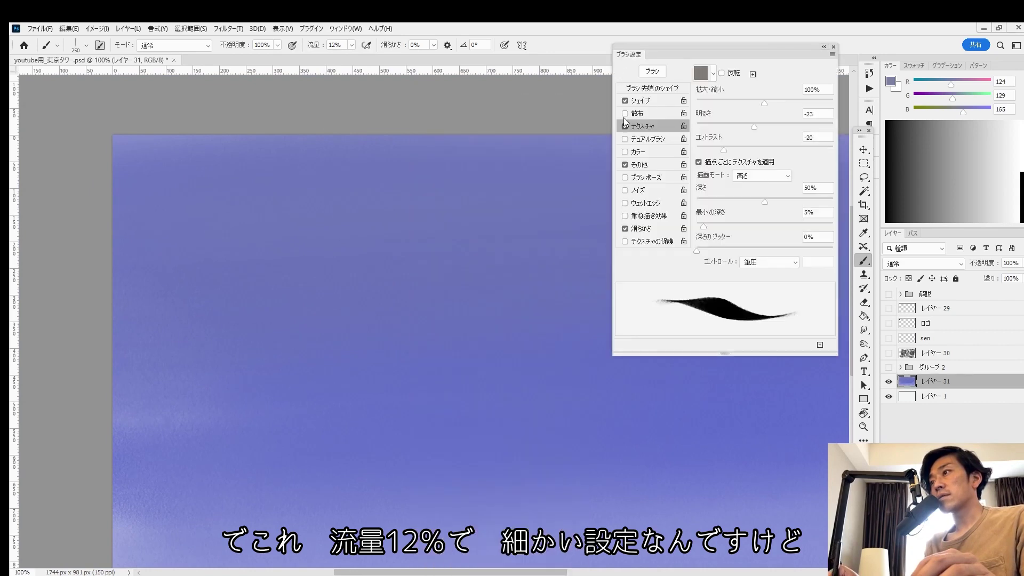
Review the gradient brush's tip shape, シェイプ and テクスチャ settings
click(651, 88)
click(641, 105)
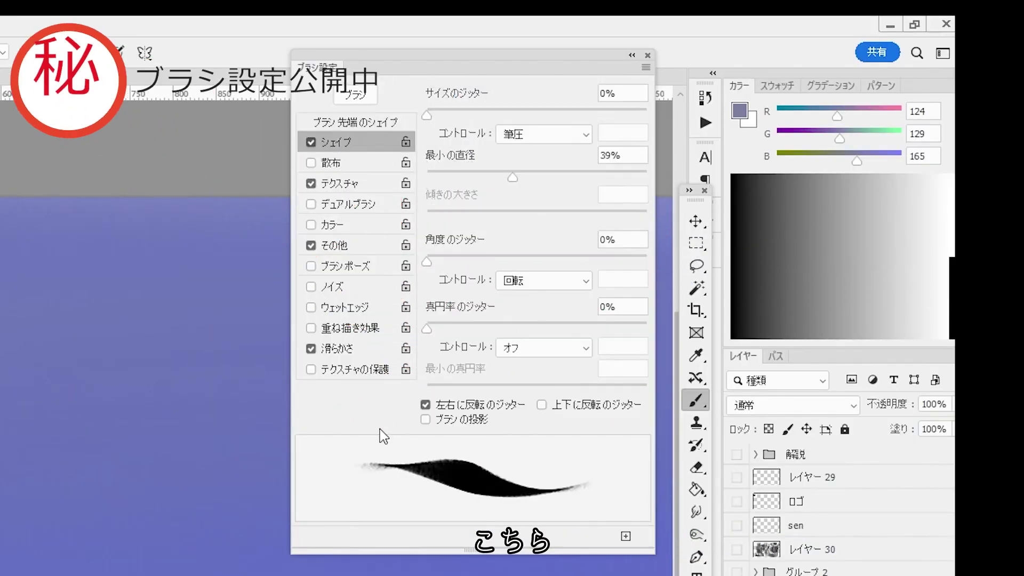
click(339, 184)
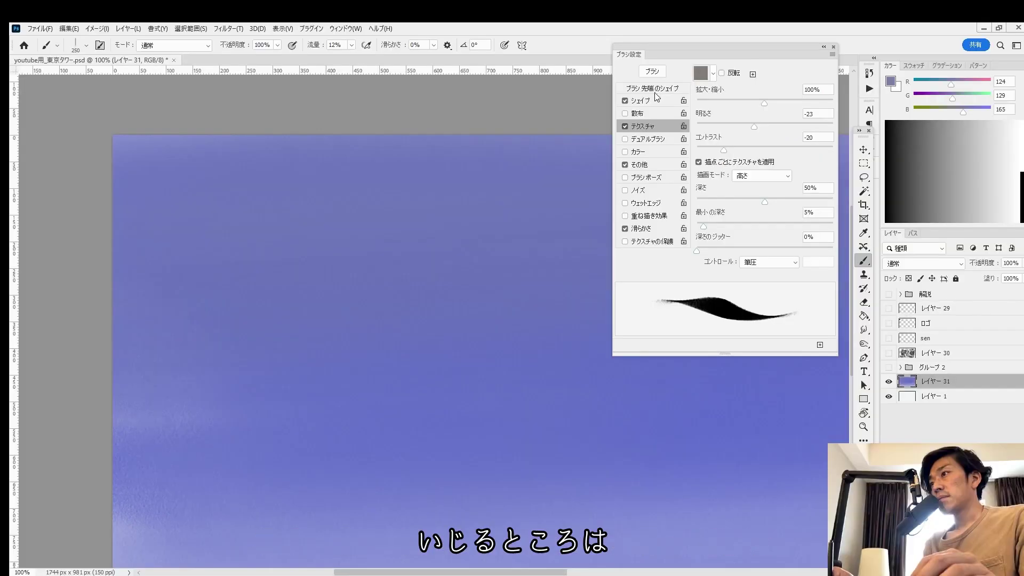
click(355, 123)
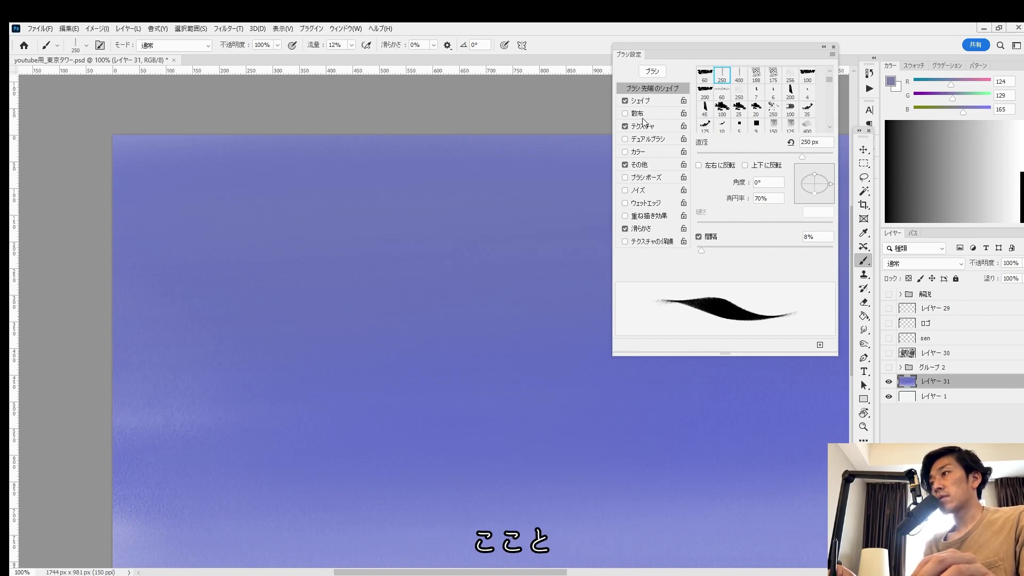
click(640, 101)
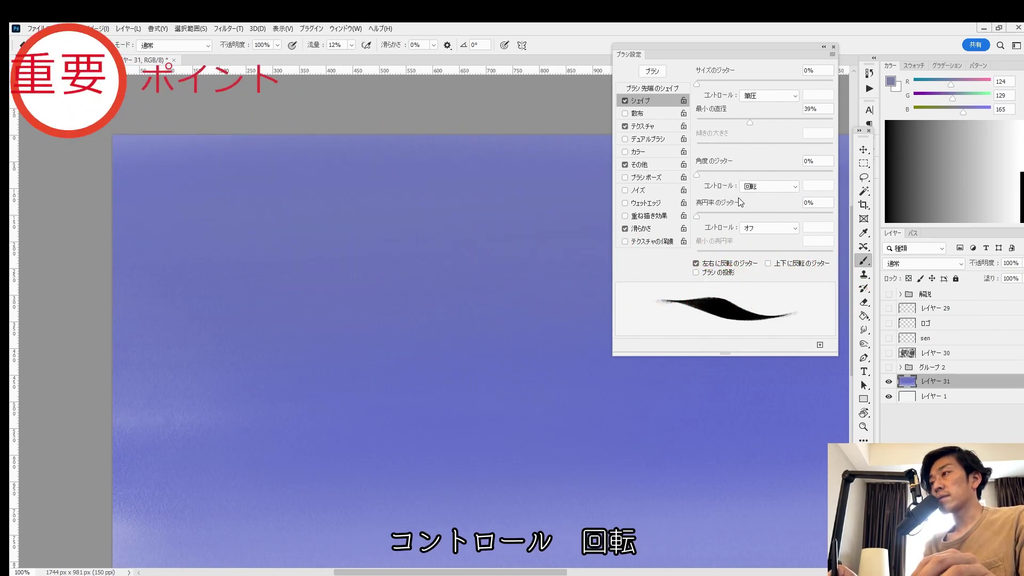
click(642, 126)
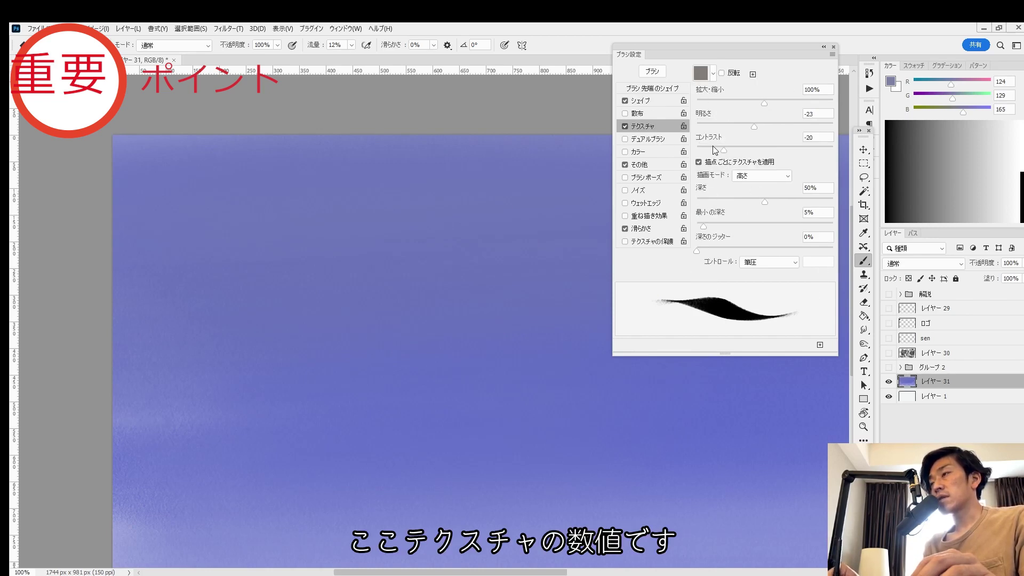
Set the control for 角度のジッター in the シェイプ settings to 回転
click(641, 101)
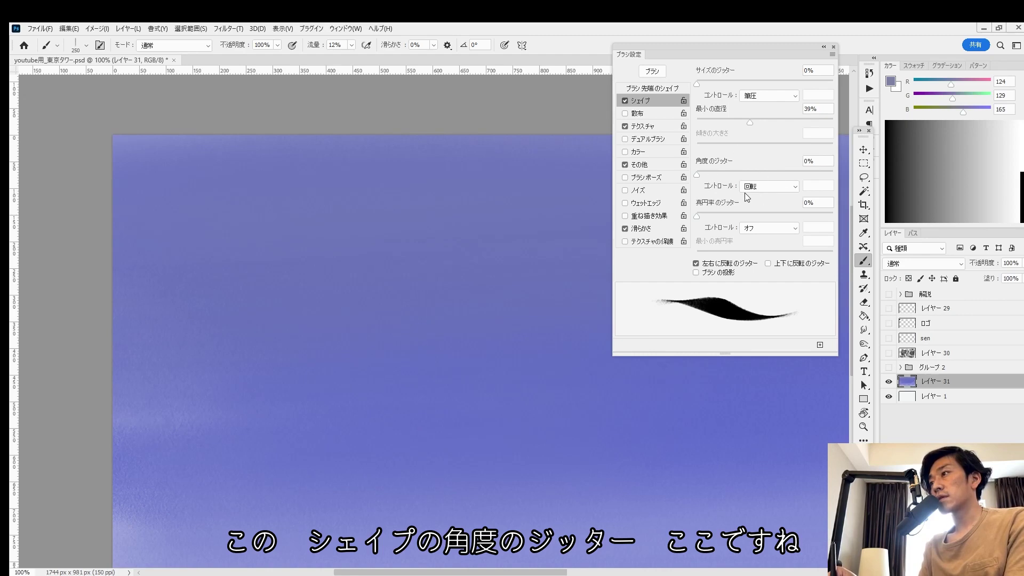
click(789, 186)
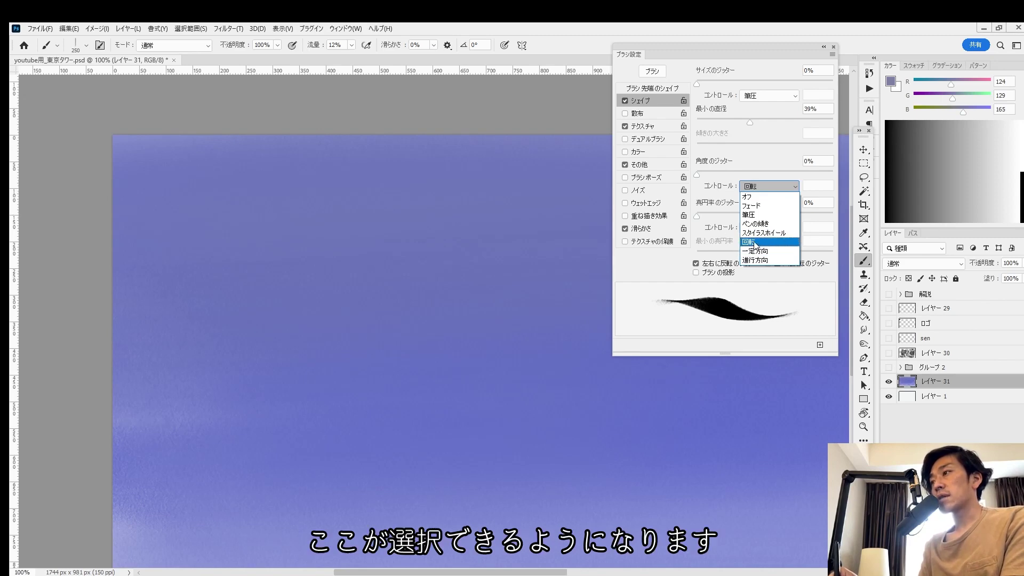
click(755, 243)
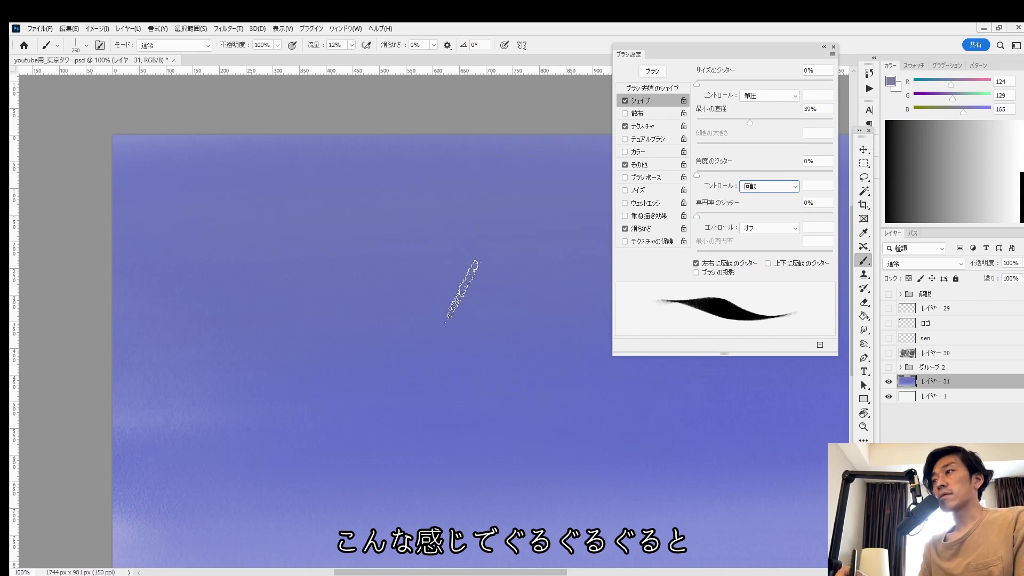
Browse the brush presets and their シェイプ settings, trying the 20 px mixer preset and the 45 px and 100 px brush presets
right_click(459, 263)
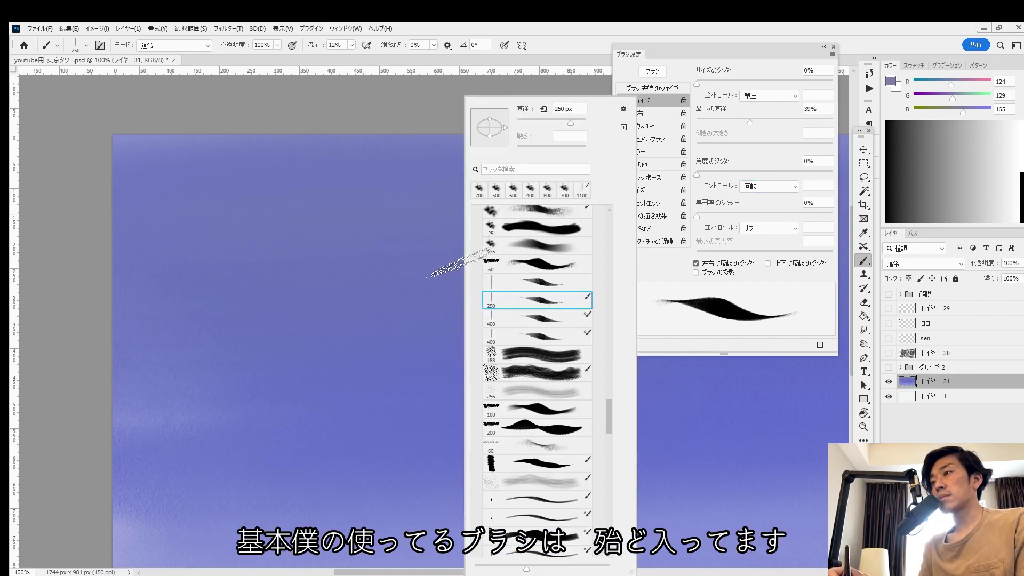
drag(610, 416, 614, 429)
click(536, 354)
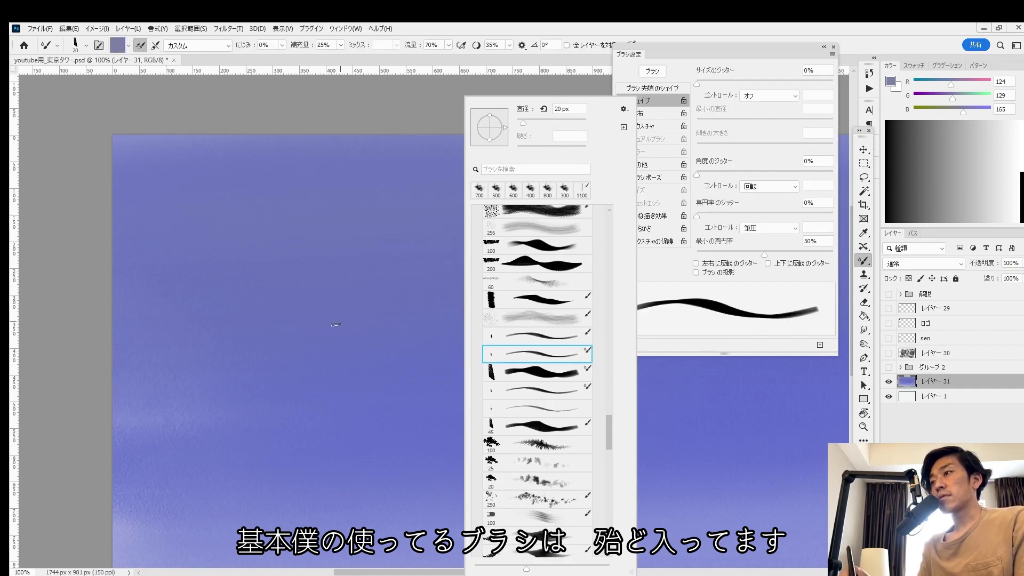
click(541, 434)
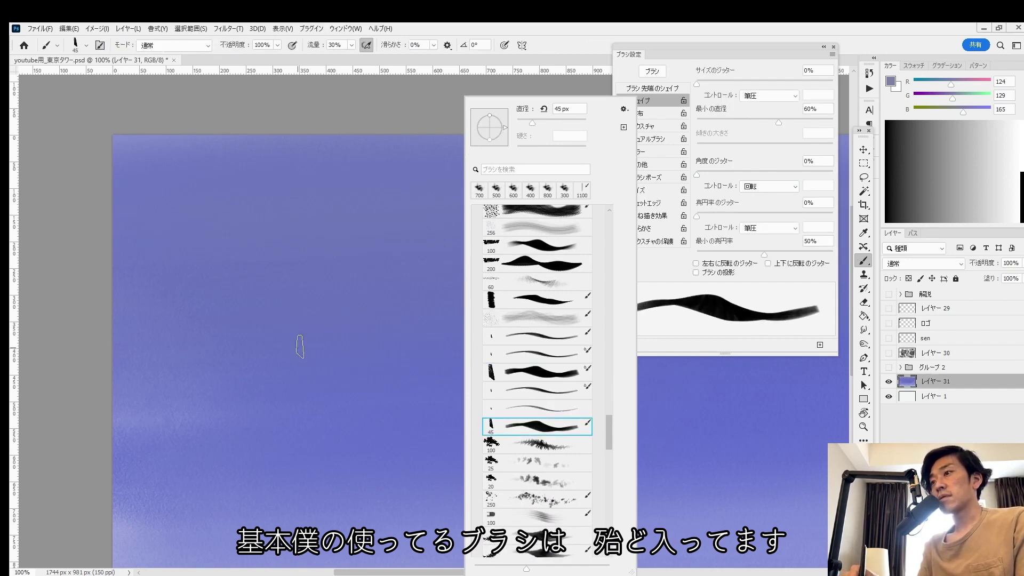
scroll(610, 439, down, 5)
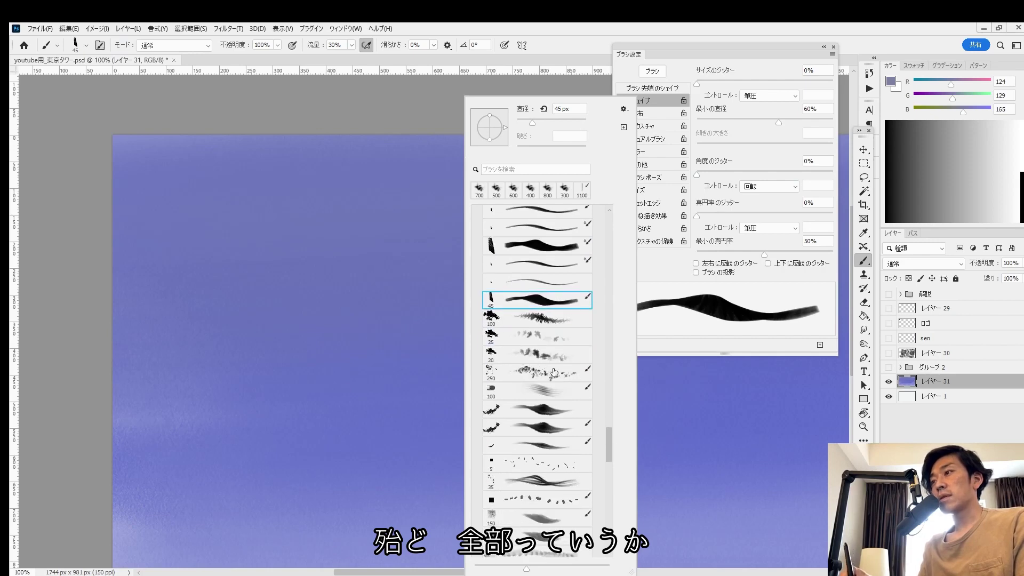
click(528, 318)
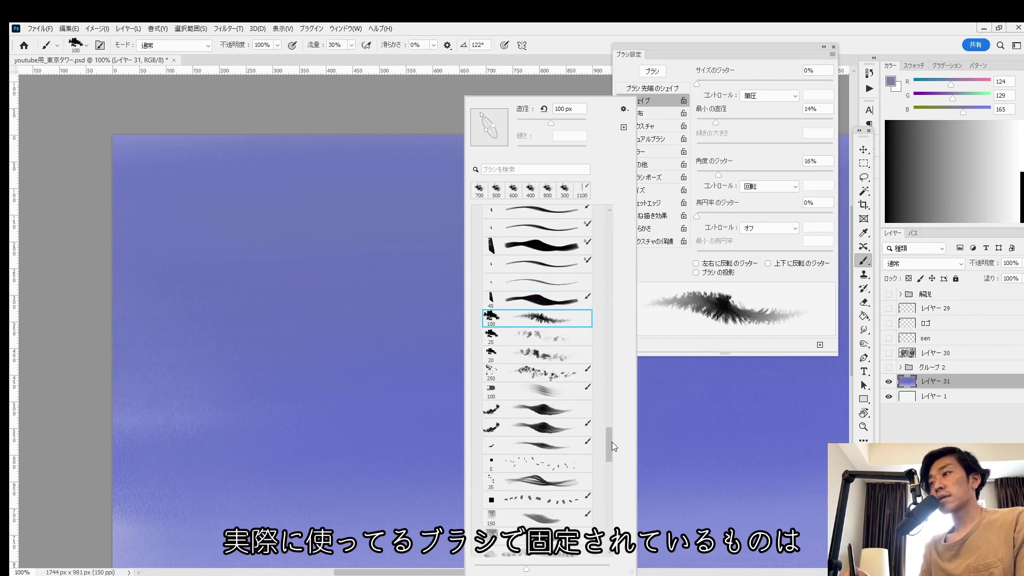
scroll(612, 444, down, 5)
scroll(614, 457, down, 7)
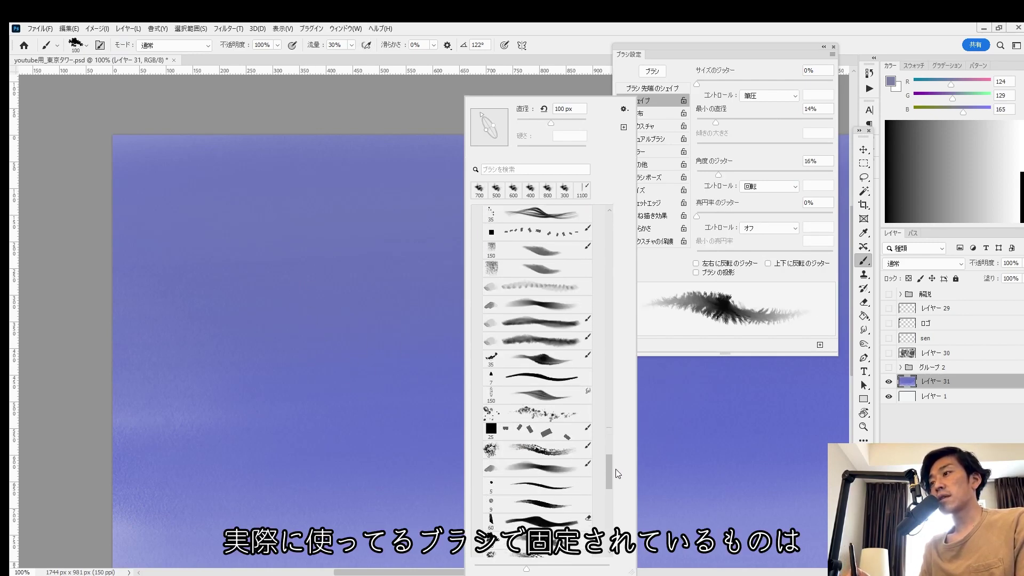
scroll(614, 474, up, 10)
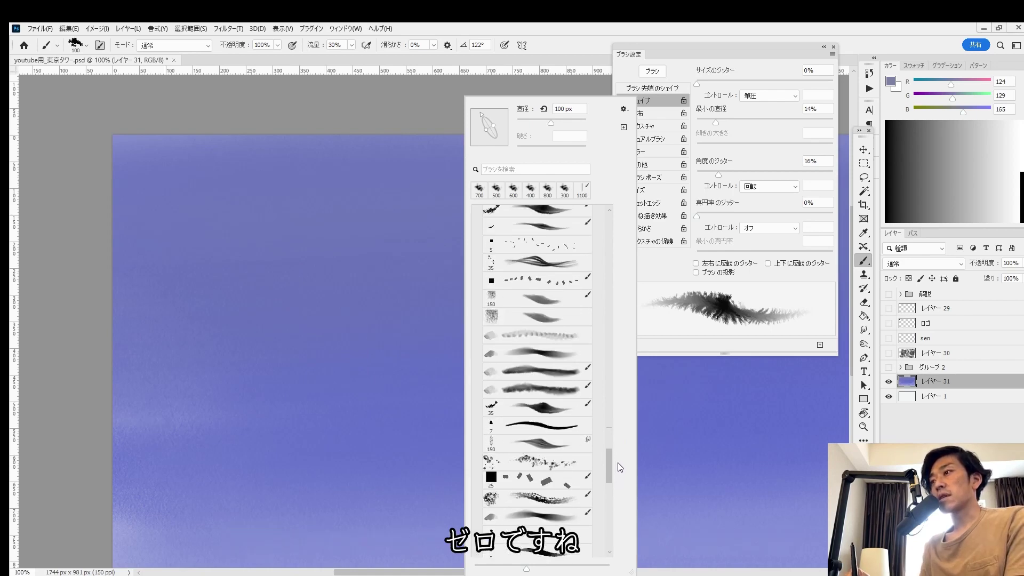
mouse_move(619, 443)
mouse_down()
mouse_move(609, 335)
mouse_move(605, 348)
mouse_up()
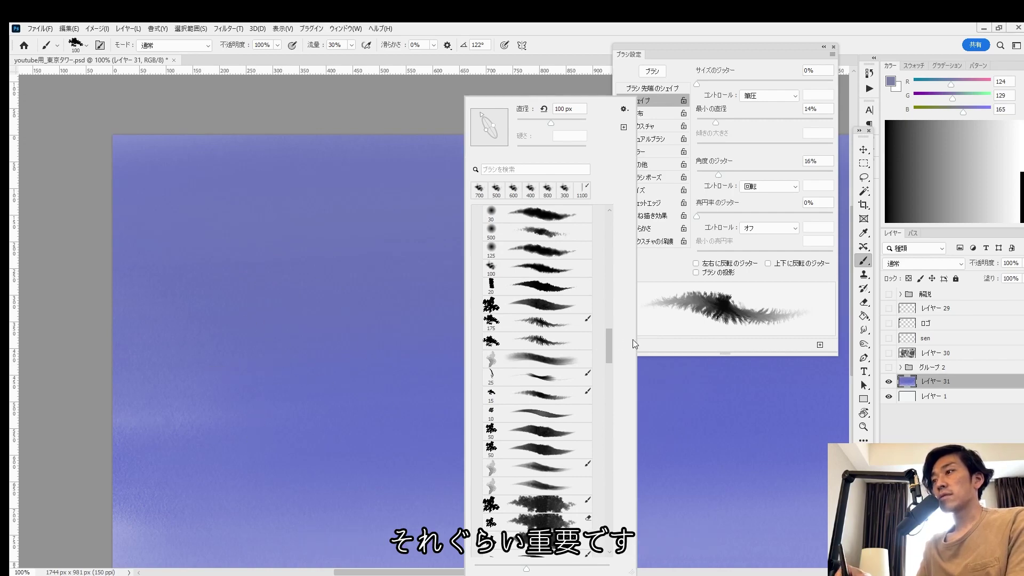
scroll(612, 346, down, 3)
key(Escape)
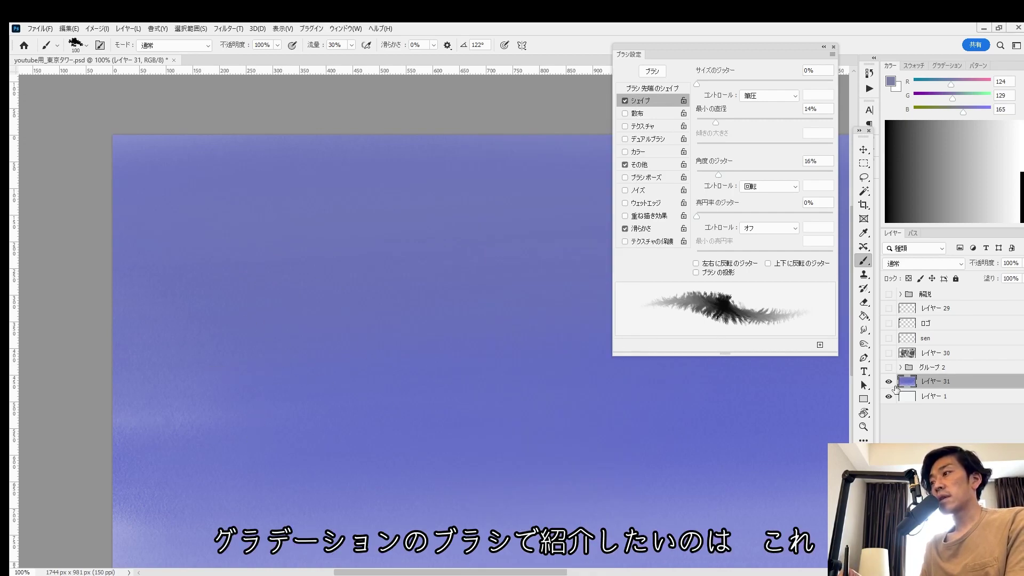
Hide レイヤー 31 and choose the 400 px 混合ブラシ version of the thin textured gradient brush
click(889, 387)
right_click(355, 340)
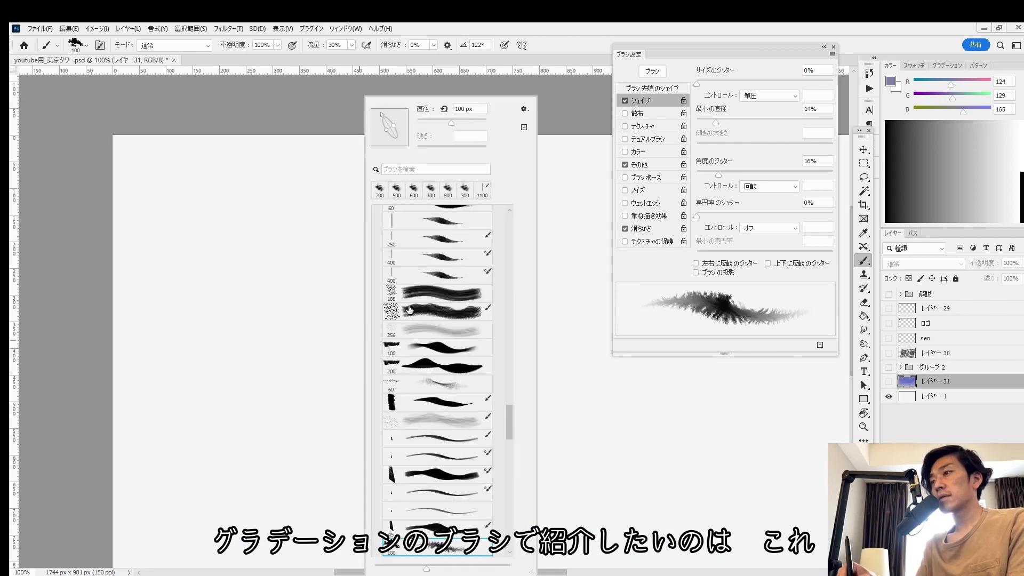
scroll(510, 425, up, 1)
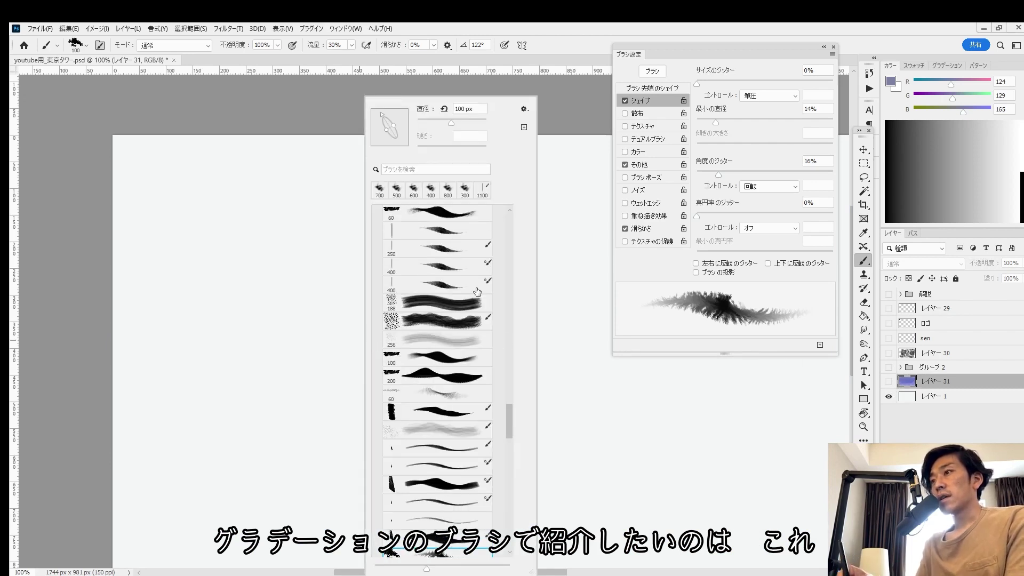
click(449, 251)
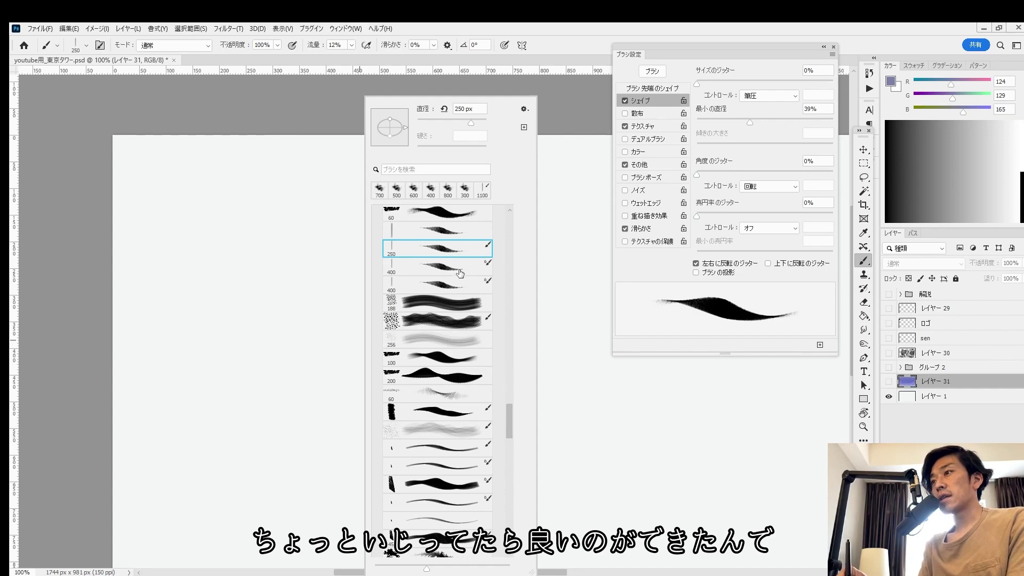
click(460, 273)
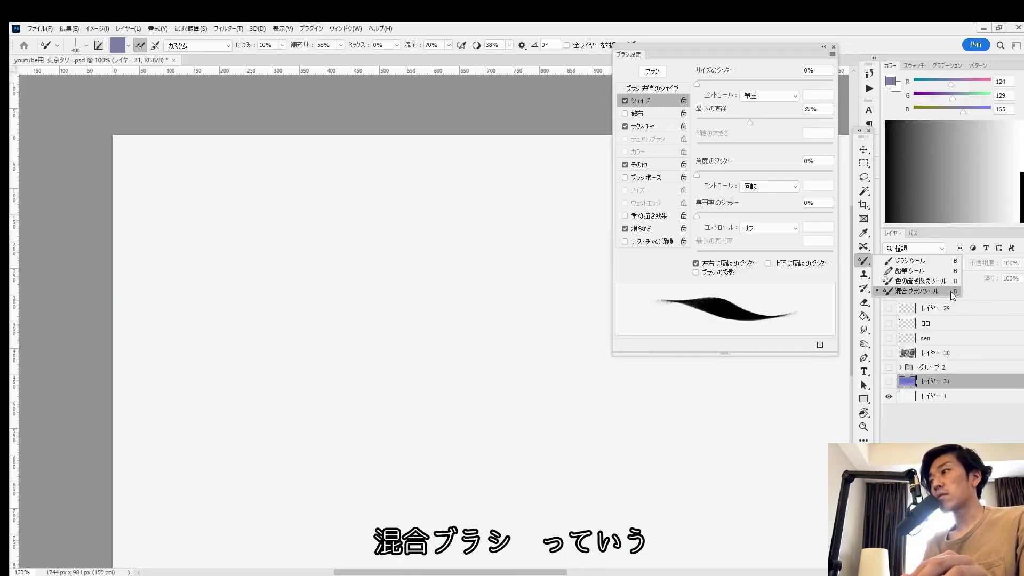
click(899, 293)
Create a new layer above レイヤー 31 and set the mixer brush size to 600 px
click(410, 105)
key(Return)
key(ctrl+shift+alt+n)
key(bracketleft)
key(bracketleft)
key(bracketleft)
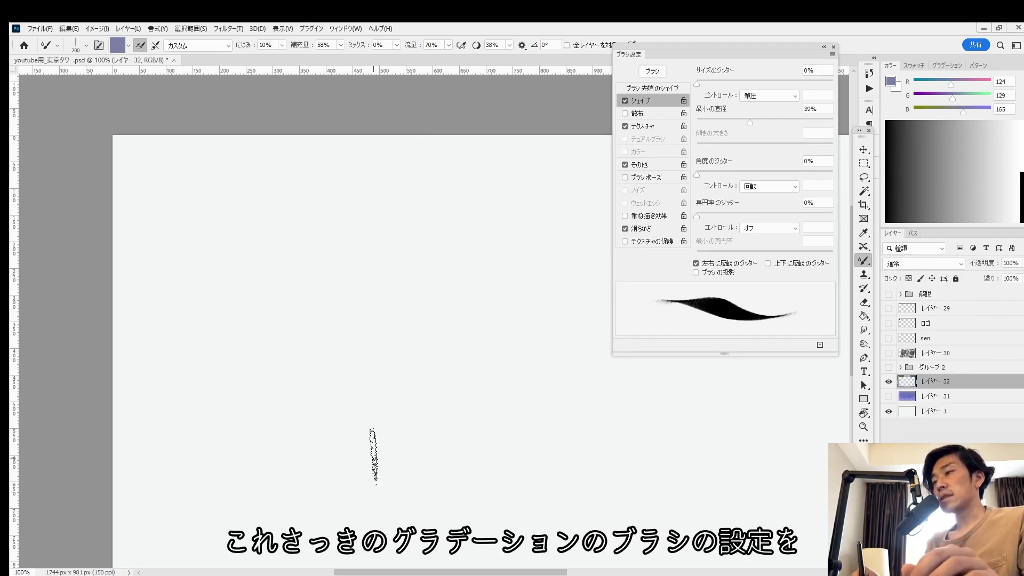
key(bracketright)
key(bracketright)
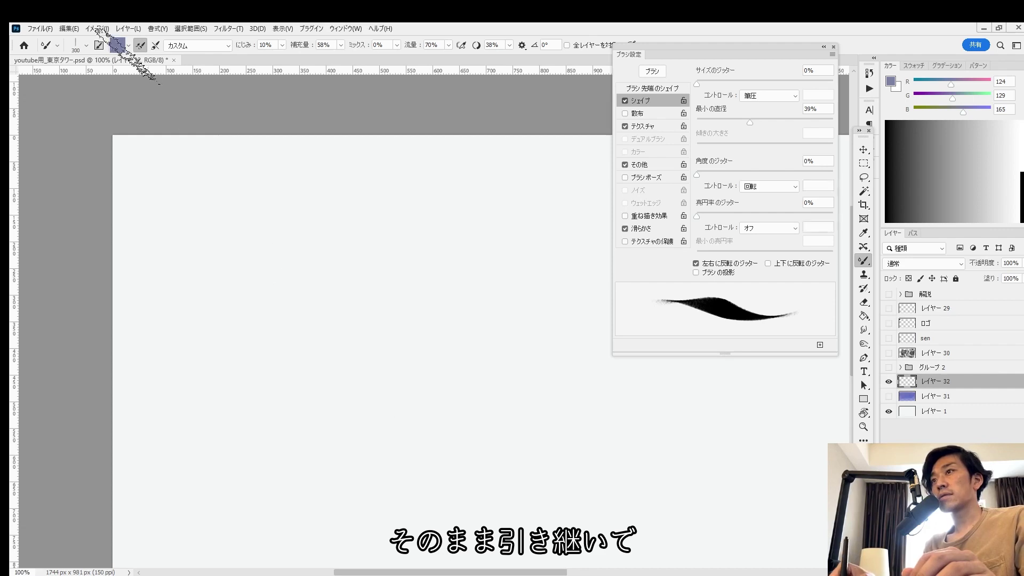
key(bracketright)
key(bracketright)
key(bracketright)
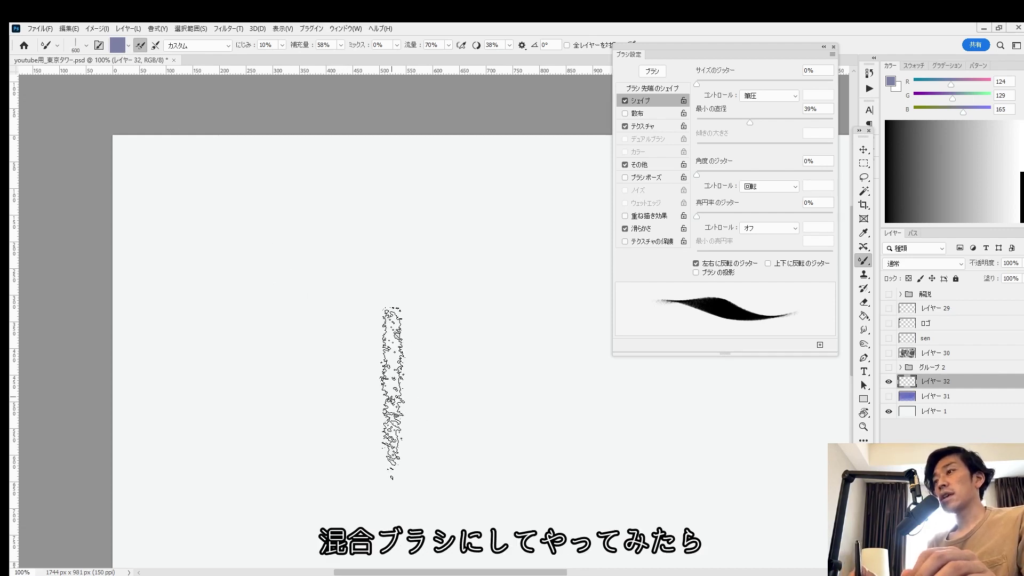
Paint a broad block of greyish-blue horizontal strokes across the middle and lower part of the canvas, enlarging the brush as needed
mouse_move(384, 394)
mouse_down()
mouse_move(341, 400)
mouse_move(395, 398)
mouse_up()
drag(498, 392, 560, 400)
key(bracketright)
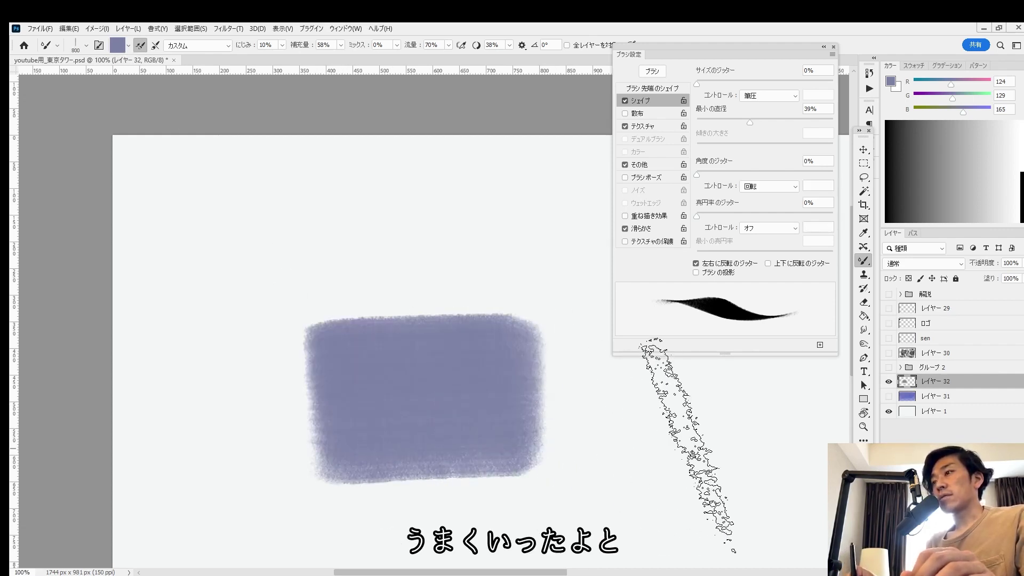
drag(697, 456, 427, 453)
mouse_move(292, 446)
mouse_down()
mouse_move(250, 442)
mouse_move(464, 443)
mouse_up()
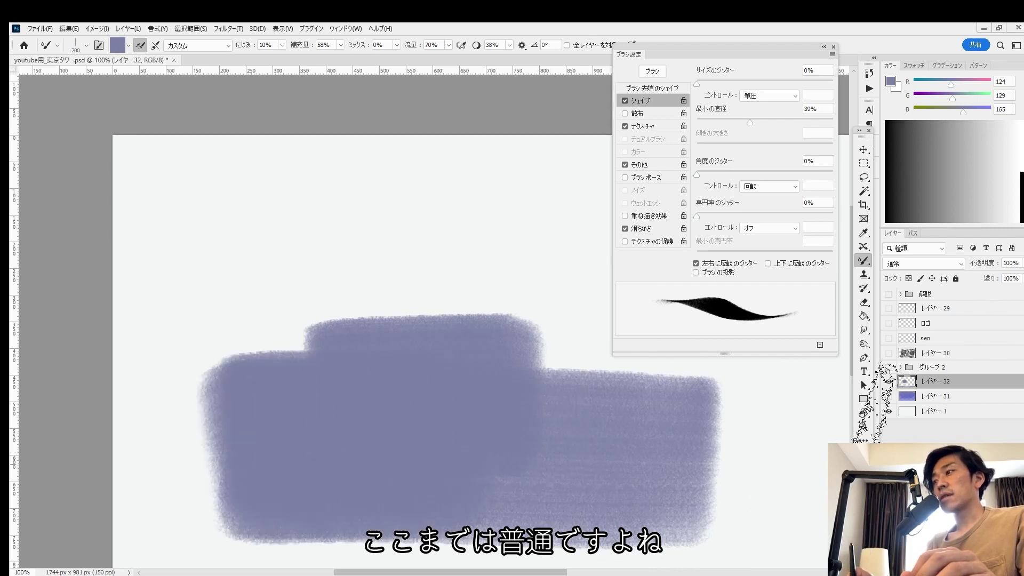
Set the foreground colour to dark blue #32396b and blend diagonal strokes into the upper right edge of the greyish-blue block
click(863, 459)
text(32396b)
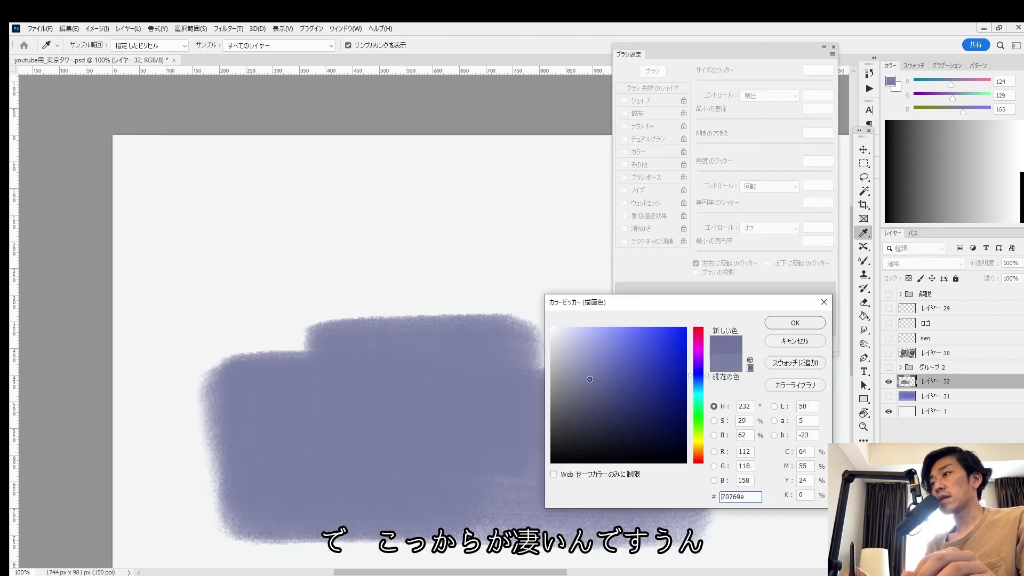
click(800, 326)
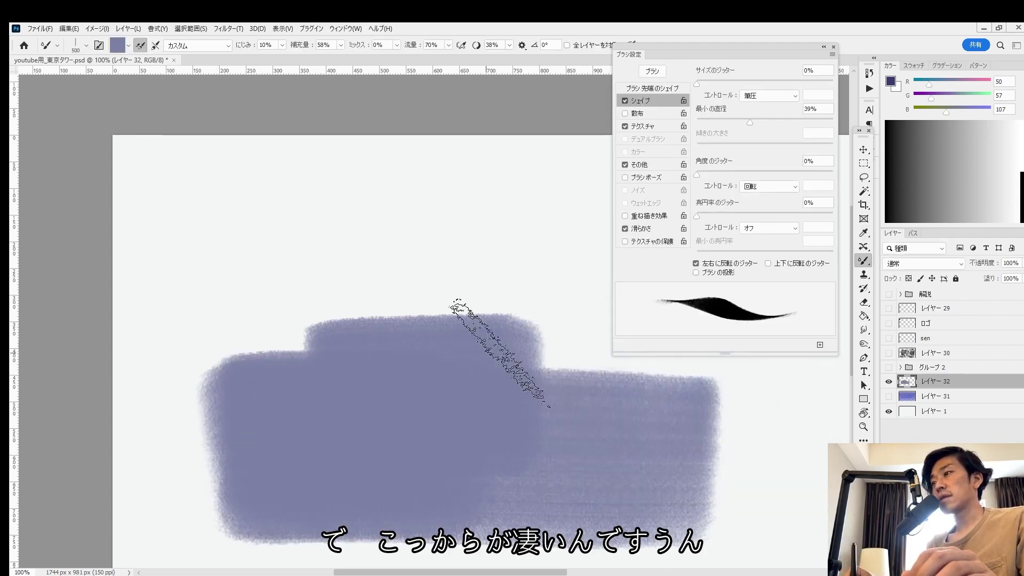
drag(552, 342, 518, 388)
key(bracketright)
drag(549, 320, 423, 418)
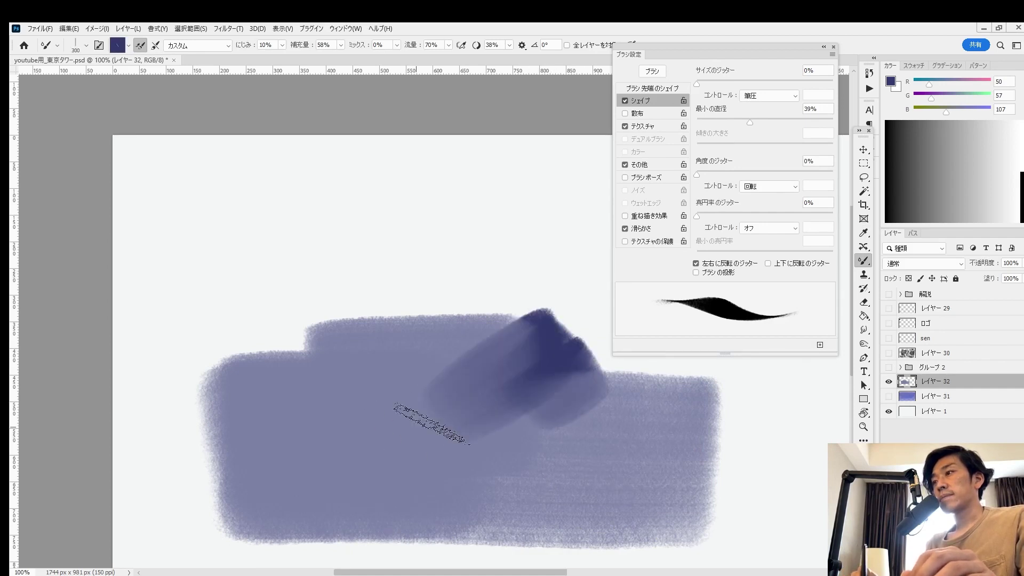
Blend dark blue 300 px mixer strokes over the right end, upper edge and lower centre of the painted block
drag(709, 395, 515, 443)
drag(757, 384, 752, 458)
drag(744, 405, 586, 421)
drag(766, 496, 600, 499)
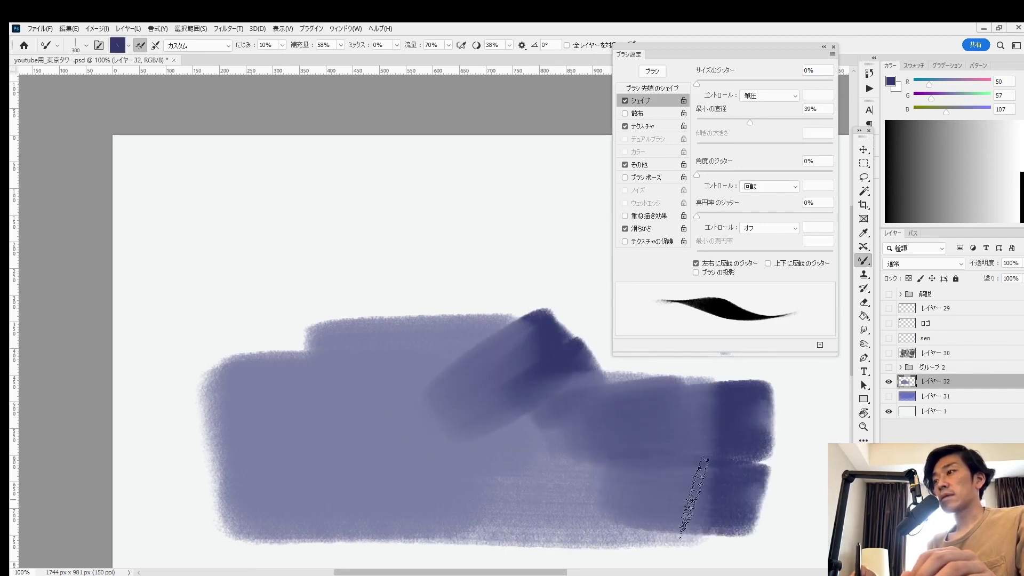
drag(718, 482, 534, 483)
mouse_move(555, 282)
mouse_down()
mouse_move(560, 298)
mouse_move(483, 416)
mouse_up()
mouse_move(471, 272)
mouse_down()
mouse_move(493, 320)
mouse_move(394, 480)
mouse_up()
drag(330, 480, 469, 459)
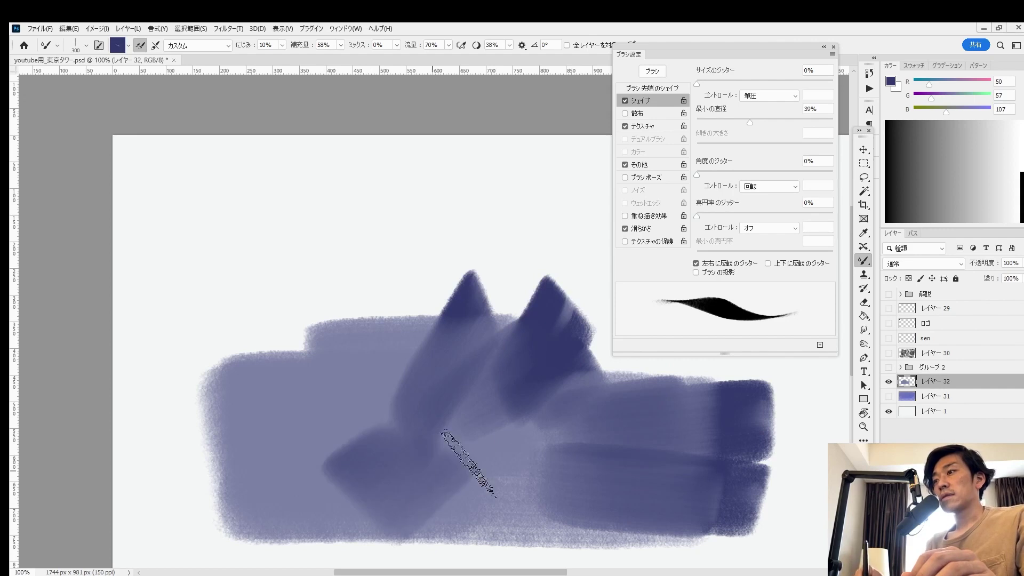
Continue mixing dark blue through the centre and along the upper left edge of the painted block
mouse_move(406, 480)
mouse_down()
mouse_move(566, 427)
mouse_move(442, 459)
mouse_up()
drag(293, 304, 293, 346)
key(bracketright)
drag(422, 326, 314, 346)
drag(469, 288, 355, 373)
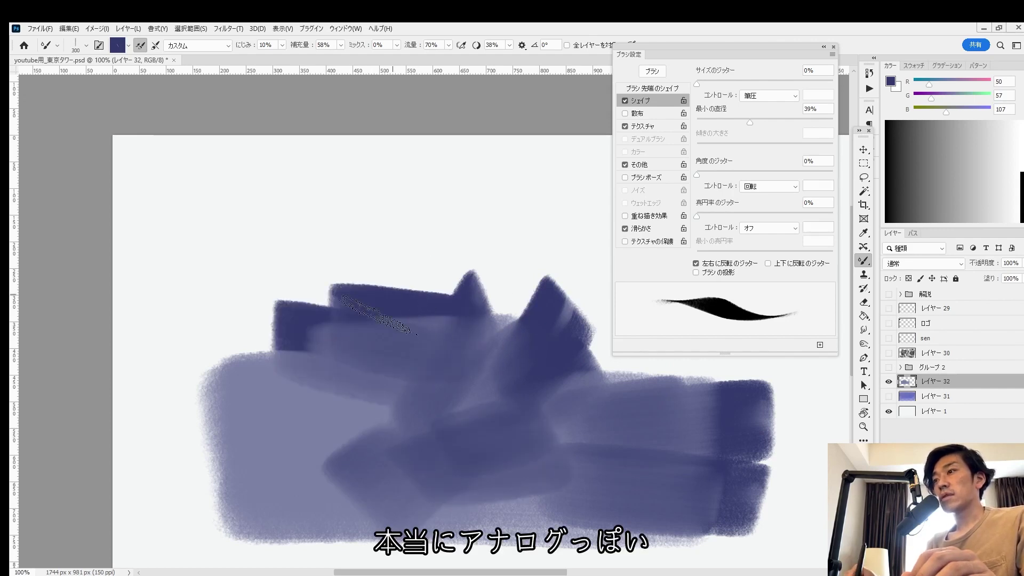
drag(406, 320, 328, 416)
drag(184, 378, 320, 288)
key(bracketleft)
Blend dark blue strokes inward from the left side and lower left corner of the painted block
drag(373, 453, 197, 384)
drag(287, 480, 166, 528)
drag(347, 454, 171, 533)
drag(288, 512, 192, 560)
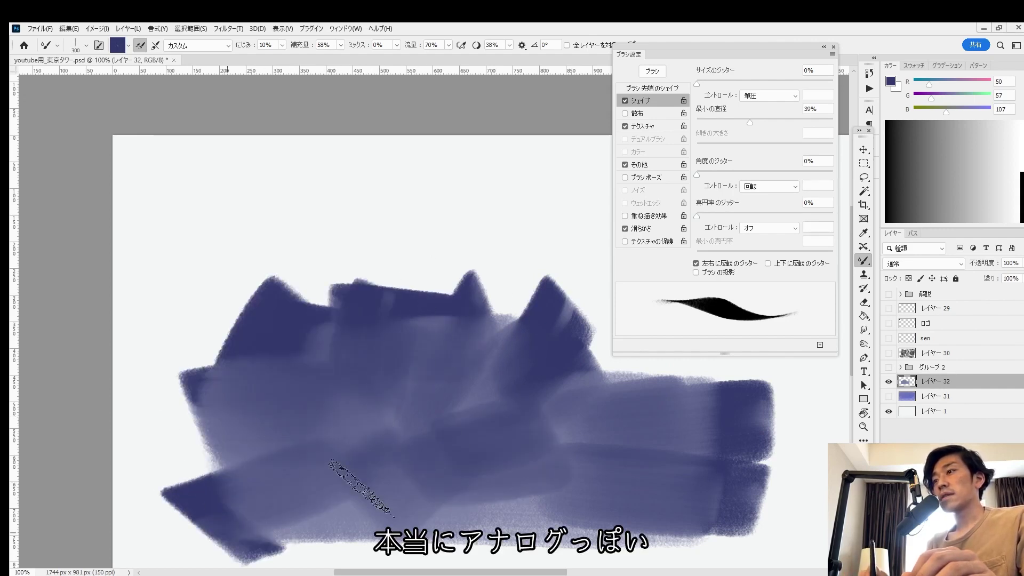
drag(362, 480, 229, 554)
drag(368, 384, 160, 469)
drag(411, 384, 362, 453)
Extend the painted shape upward with dark blue strokes and deepen its top, centre and left edge, varying the brush size
key(bracketleft)
mouse_move(635, 441)
mouse_down()
mouse_move(440, 385)
mouse_move(426, 266)
mouse_up()
mouse_move(312, 421)
mouse_down()
mouse_move(539, 392)
mouse_move(383, 448)
mouse_up()
drag(490, 266, 454, 214)
mouse_move(507, 294)
mouse_down()
mouse_move(368, 261)
mouse_move(240, 171)
mouse_up()
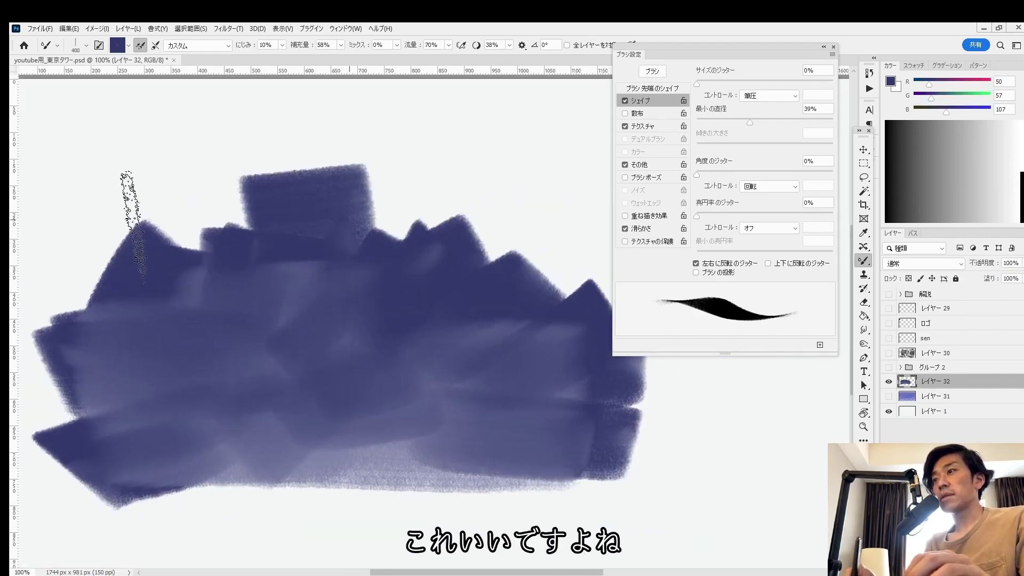
drag(200, 216, 288, 211)
drag(330, 299, 444, 347)
key(bracketleft)
drag(533, 261, 426, 290)
drag(189, 296, 299, 299)
drag(159, 369, 299, 365)
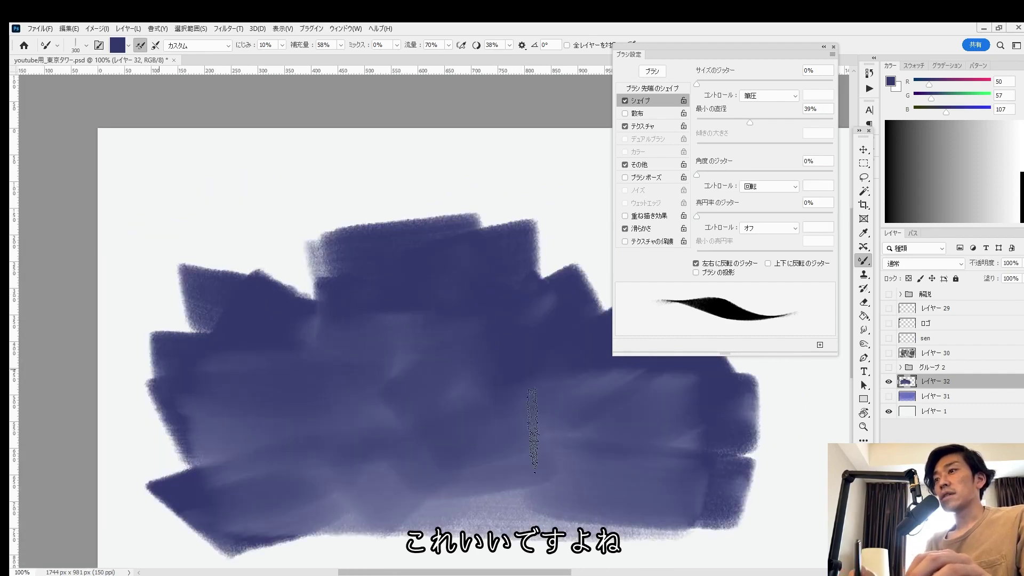
Blend dark blue mixer strokes, up to 500 px, across the painted shape's centre and extend its upper right area
drag(533, 431, 368, 451)
key(bracketright)
key(bracketright)
drag(549, 282, 437, 368)
drag(579, 320, 380, 401)
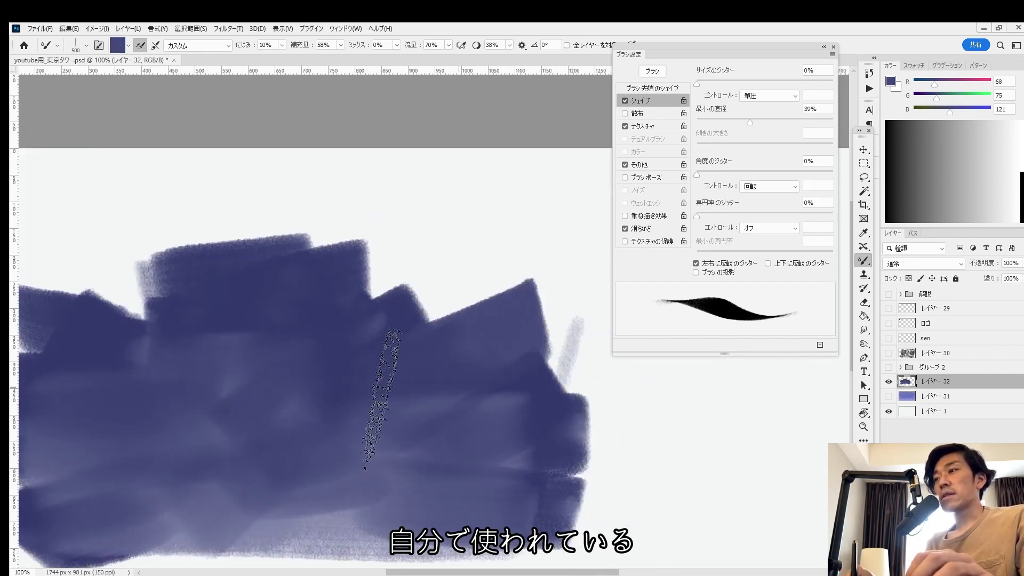
mouse_move(565, 352)
mouse_down()
mouse_move(465, 304)
mouse_move(373, 325)
mouse_up()
Reduce the mixer brush to 400 px and then 300 px, smoothing the blue tones in the shape's centre
key(bracketleft)
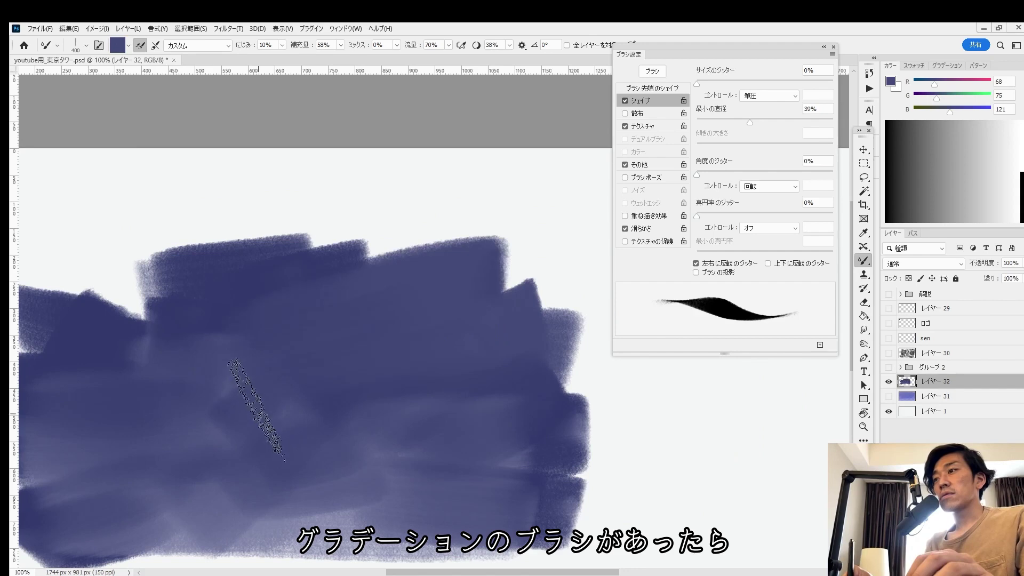
mouse_move(243, 433)
mouse_down()
mouse_move(361, 398)
mouse_move(364, 412)
mouse_up()
key(bracketleft)
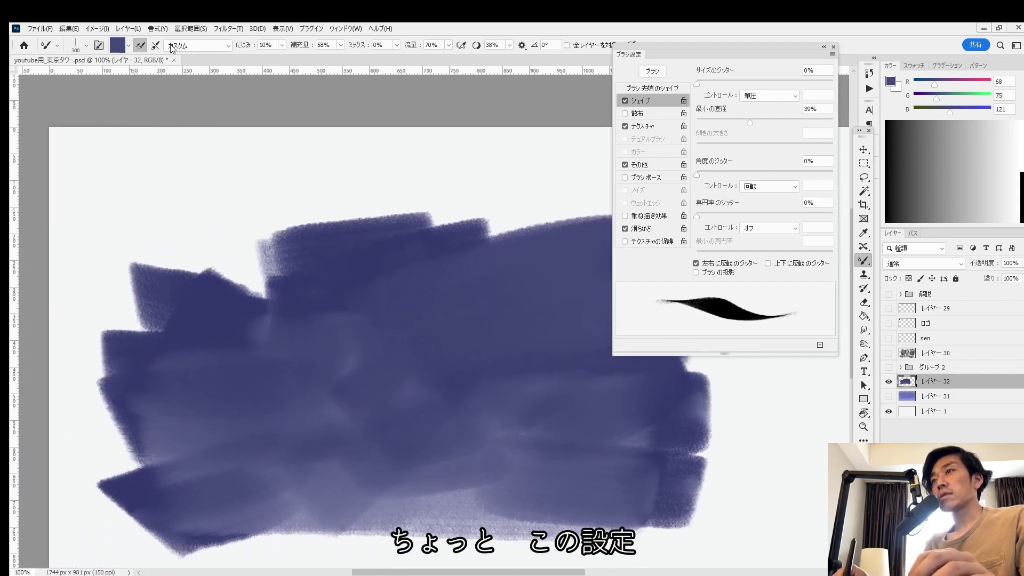
drag(382, 343, 276, 370)
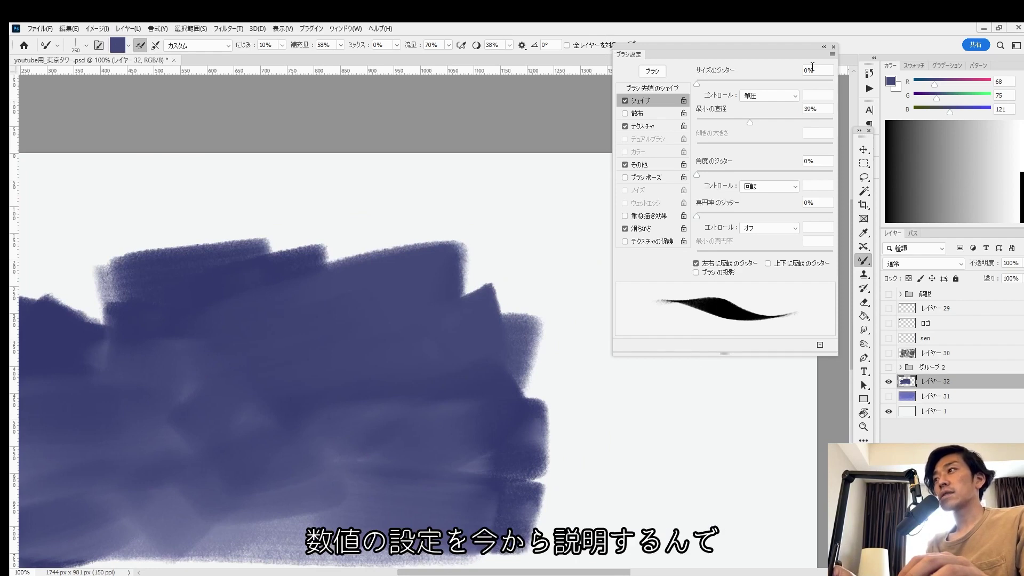
Collapse the floating brush settings and extend the blue shape's right end with more mixer strokes
mouse_move(814, 49)
mouse_down()
mouse_move(809, 106)
mouse_move(828, 104)
mouse_up()
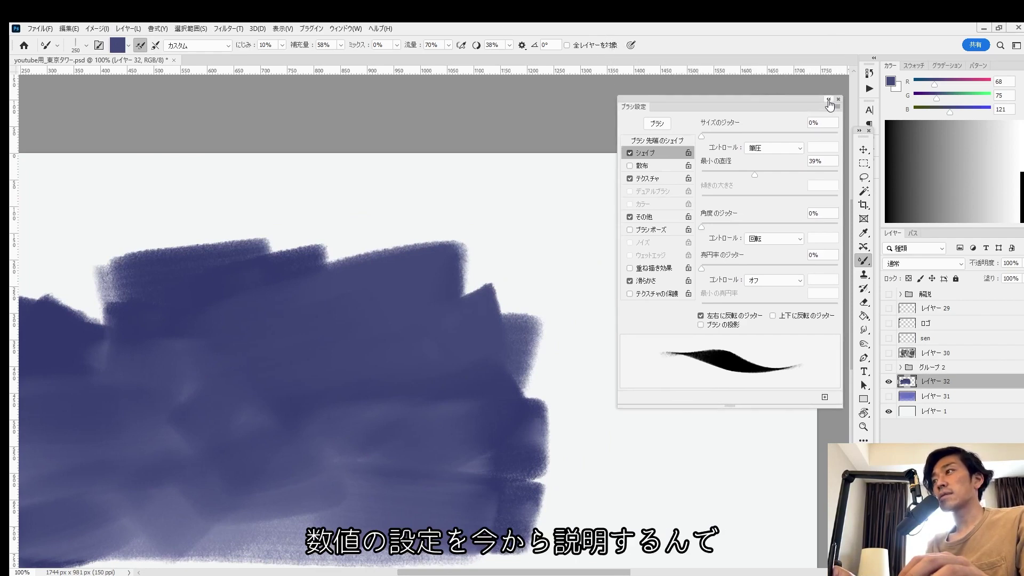
click(828, 100)
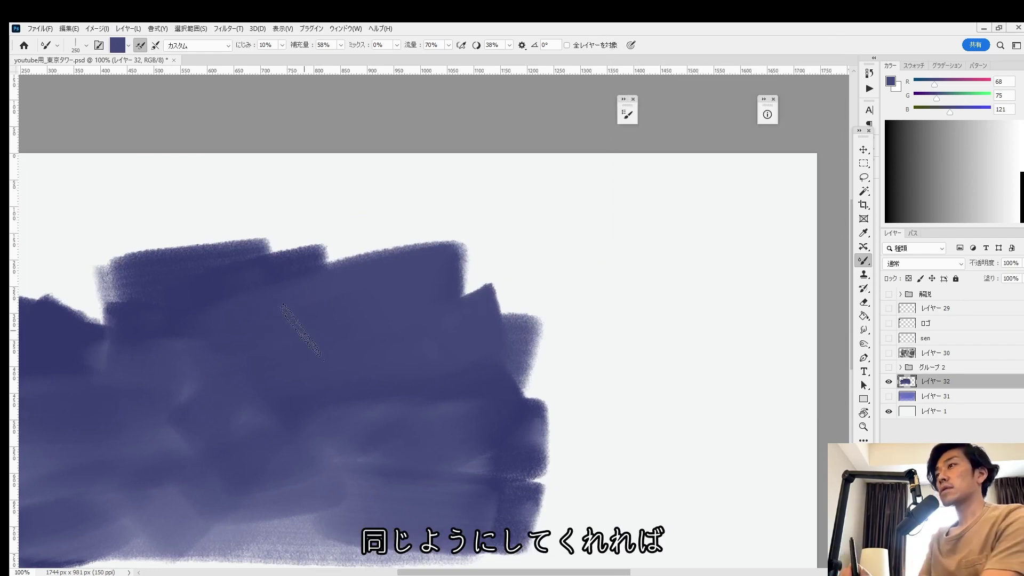
mouse_move(469, 256)
mouse_down()
mouse_move(560, 331)
mouse_move(578, 395)
mouse_up()
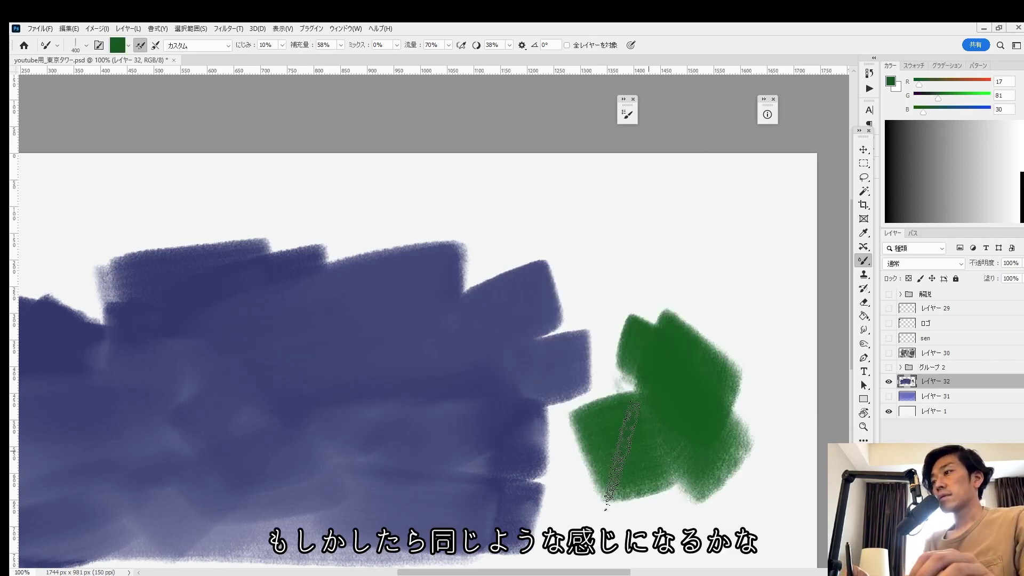
Paint a green patch in RGB 17, 81, 30 beside the blue shape, joining it to the shape's right end
drag(623, 454, 501, 402)
drag(640, 427, 661, 320)
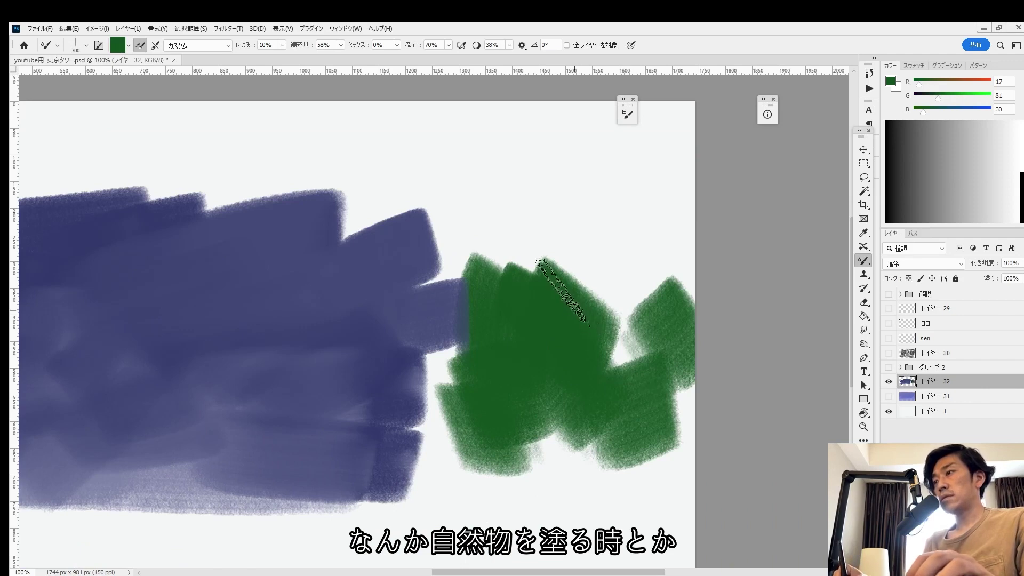
right_click(597, 317)
click(799, 355)
Set the foreground colour to dark green RGB 18, 51, 6 and blend strokes over and around the green patch
key(x)
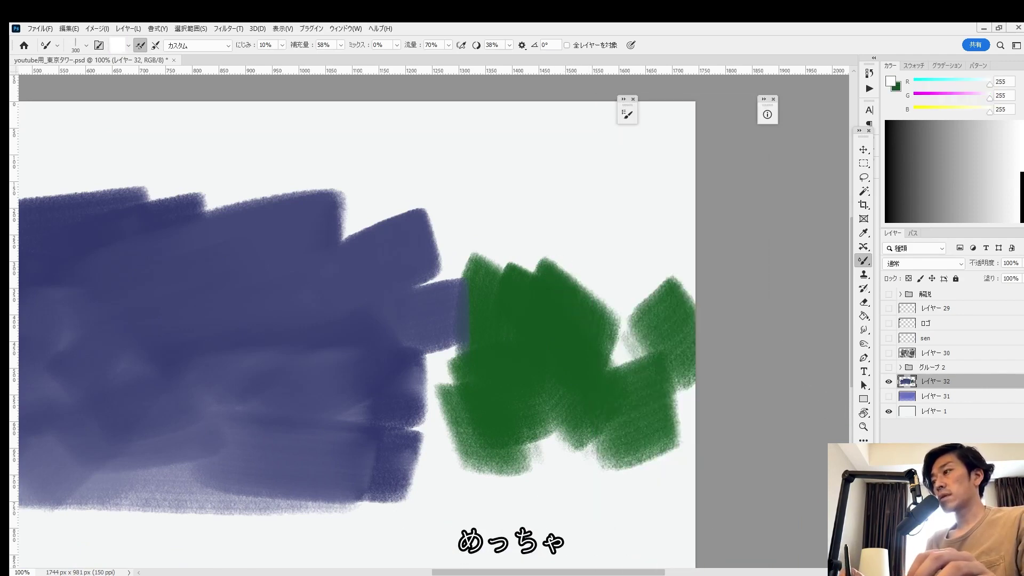
click(860, 463)
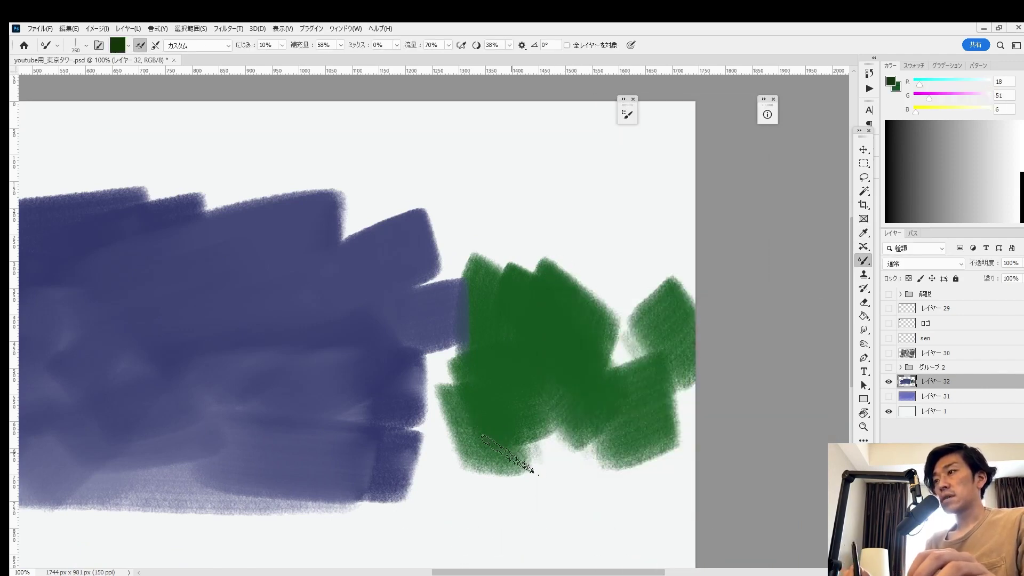
mouse_move(509, 454)
mouse_down()
mouse_move(555, 404)
mouse_move(614, 400)
mouse_move(661, 420)
mouse_move(635, 264)
mouse_move(594, 319)
mouse_move(524, 312)
mouse_move(432, 326)
mouse_move(442, 435)
mouse_move(434, 464)
mouse_move(468, 480)
mouse_move(652, 453)
mouse_move(568, 317)
mouse_move(617, 235)
mouse_move(475, 267)
mouse_move(496, 229)
mouse_move(590, 301)
mouse_move(536, 472)
mouse_up()
key(bracketleft)
key(bracketleft)
key(bracketright)
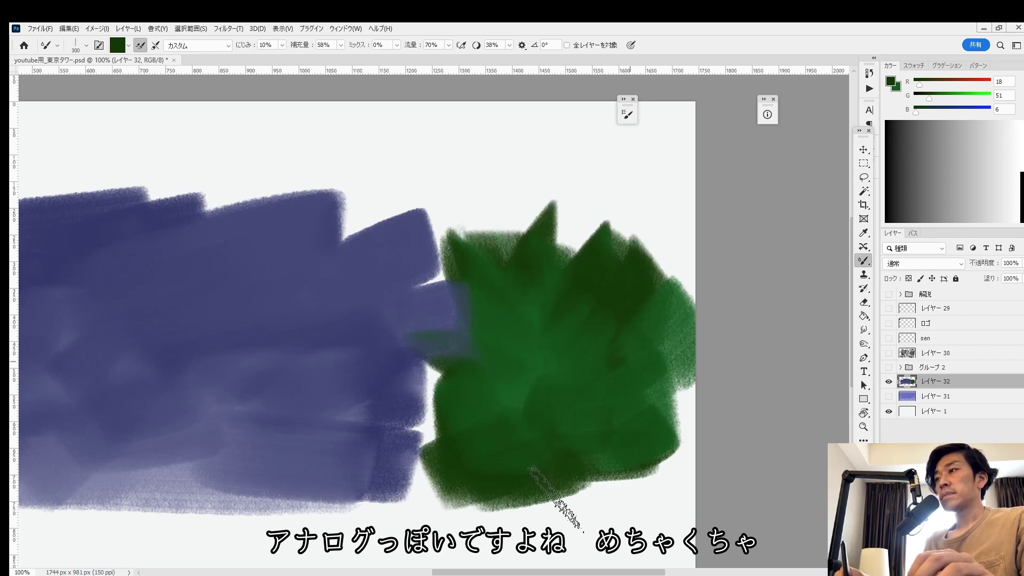
drag(495, 339, 661, 362)
drag(411, 336, 670, 367)
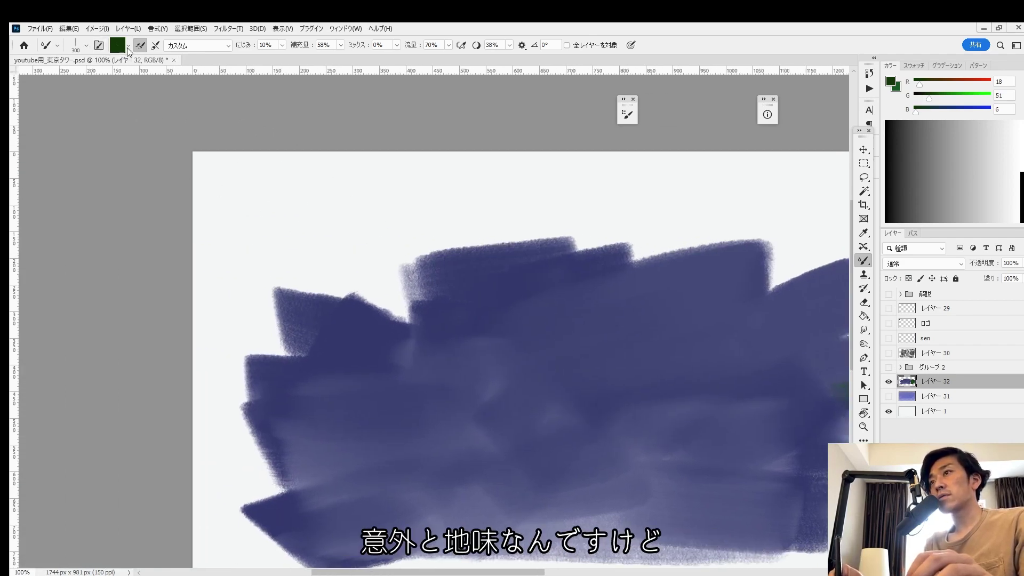
Examine the mixer brush's 単色カラーのみ補充 load option and its preset in the brush list
click(128, 47)
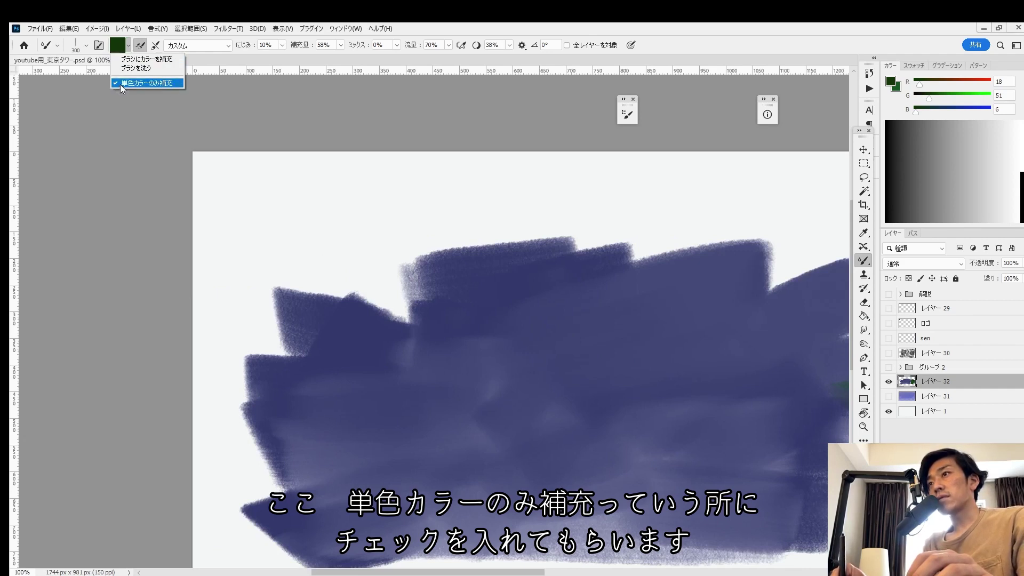
click(277, 125)
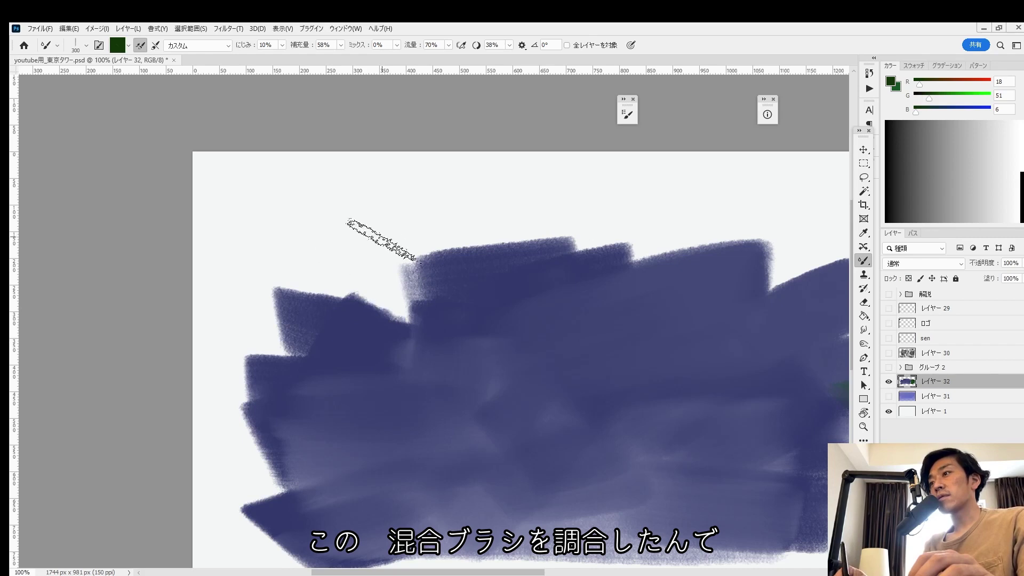
right_click(398, 258)
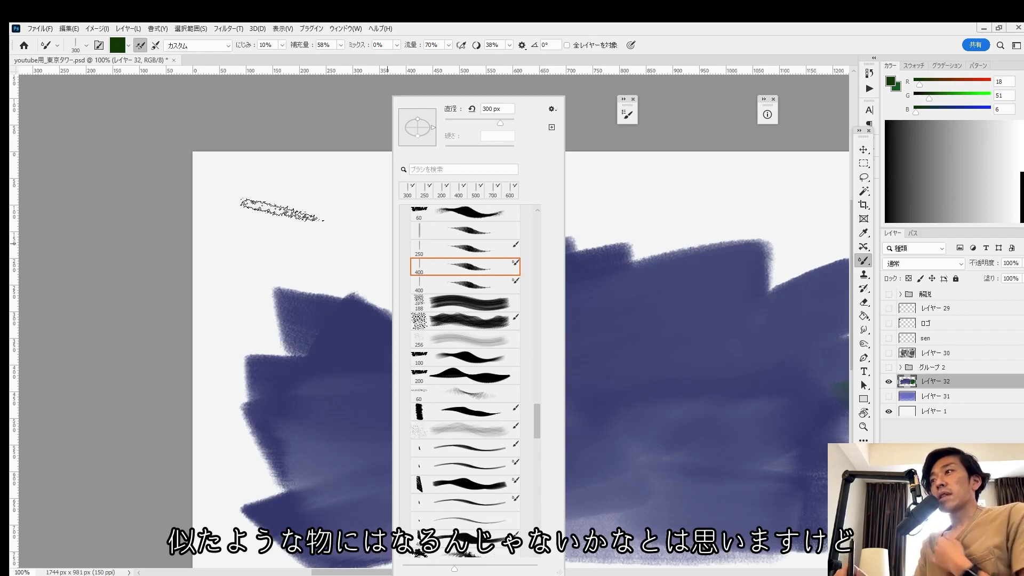
click(652, 304)
Blend dark green mixer strokes downward from the canvas into the blue shape along its whole upper edge
key(bracketleft)
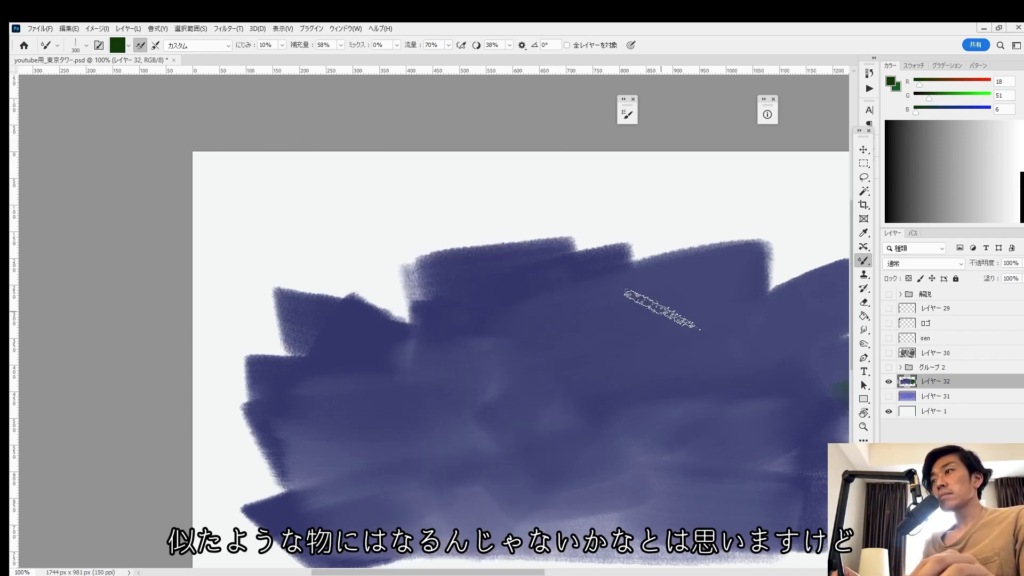
drag(637, 218, 619, 320)
drag(557, 221, 549, 304)
key(bracketright)
drag(469, 213, 464, 299)
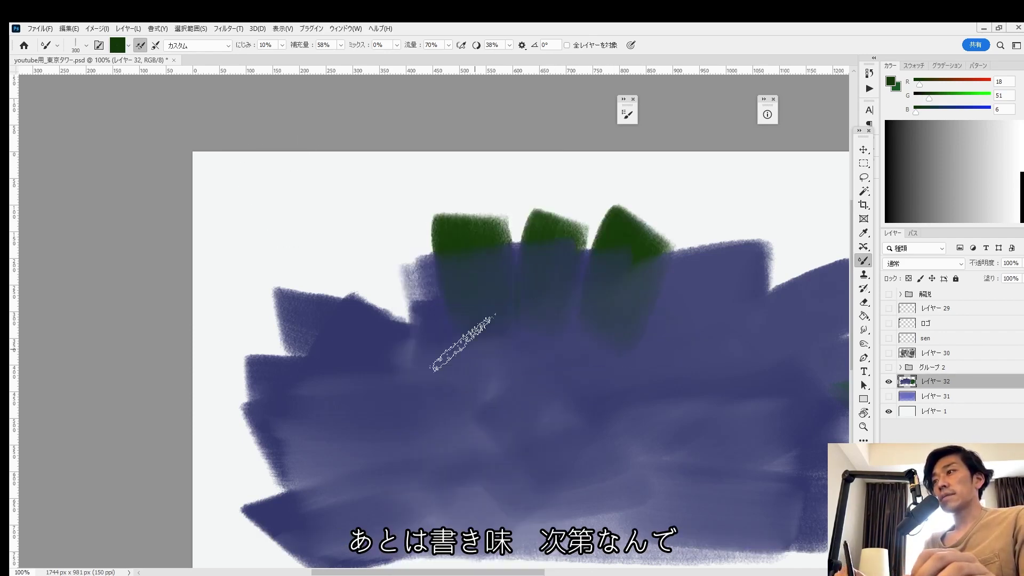
mouse_move(336, 245)
mouse_down()
mouse_move(384, 336)
mouse_move(416, 315)
mouse_up()
drag(410, 216, 454, 363)
drag(693, 176, 672, 331)
drag(773, 224, 720, 374)
drag(508, 208, 504, 299)
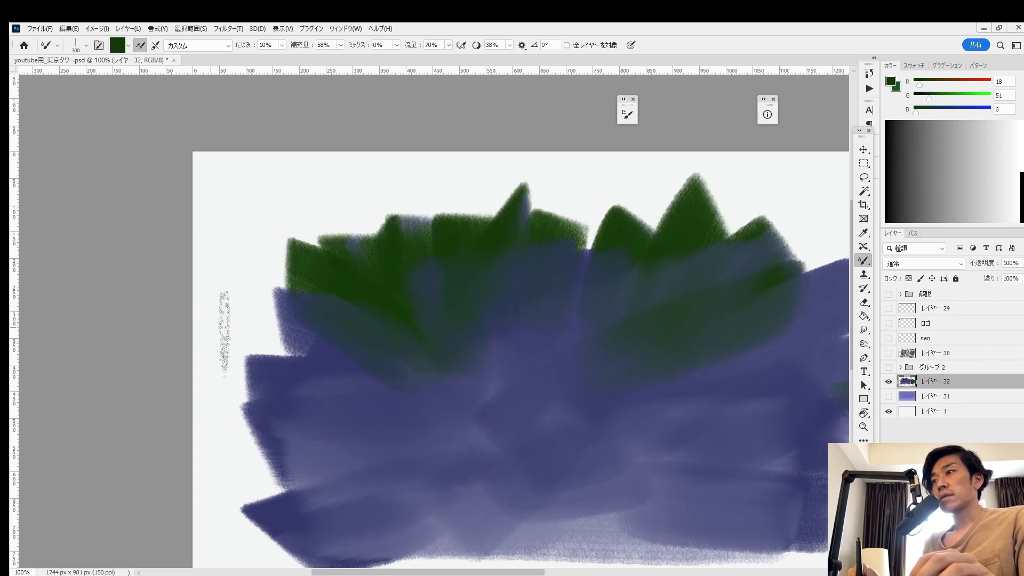
Blend dark green strokes into the blue shape's upper left, left and lower edges, enlarging the brush to 400 px
drag(224, 331, 368, 355)
drag(336, 224, 359, 325)
drag(387, 200, 416, 299)
drag(406, 480, 389, 288)
drag(397, 378, 469, 299)
key(bracketright)
drag(728, 389, 560, 325)
scroll(610, 363, up, 2)
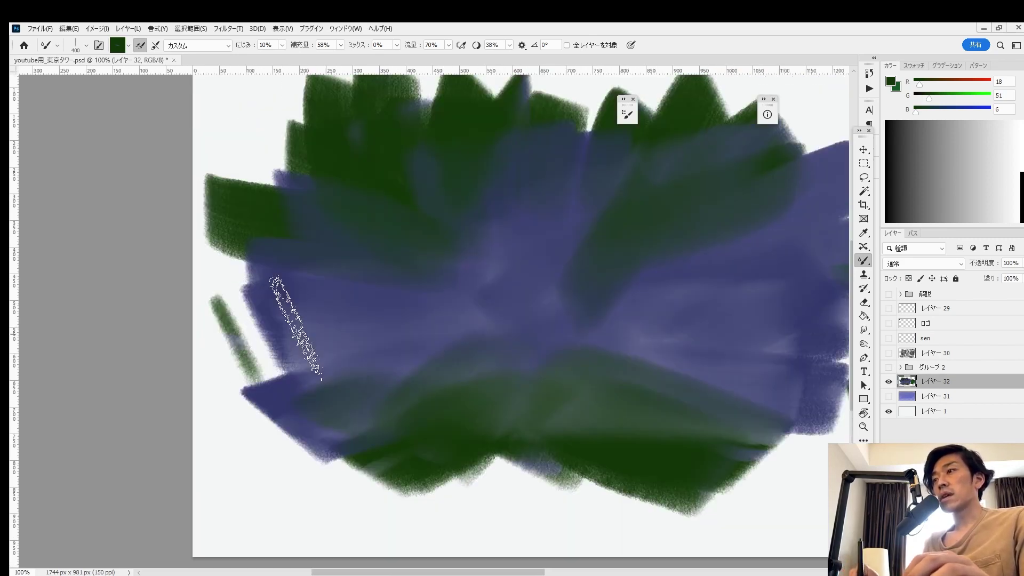
scroll(286, 325, down, 1)
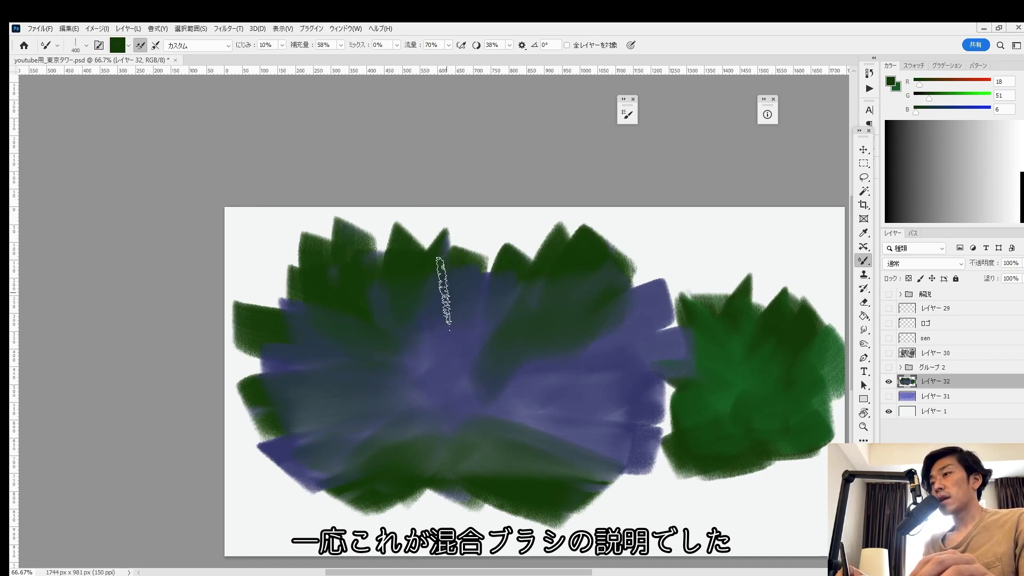
Choose the 20 px mixer brush preset with the yellow colour tag, just above the 汎用ブラシ group
right_click(450, 288)
drag(600, 423, 610, 485)
scroll(536, 406, down, 5)
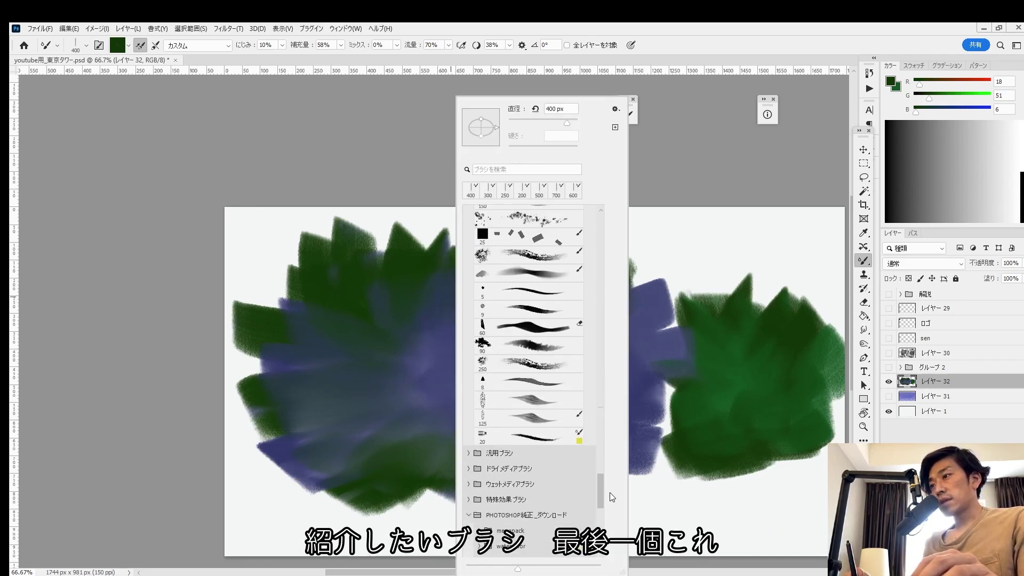
click(532, 384)
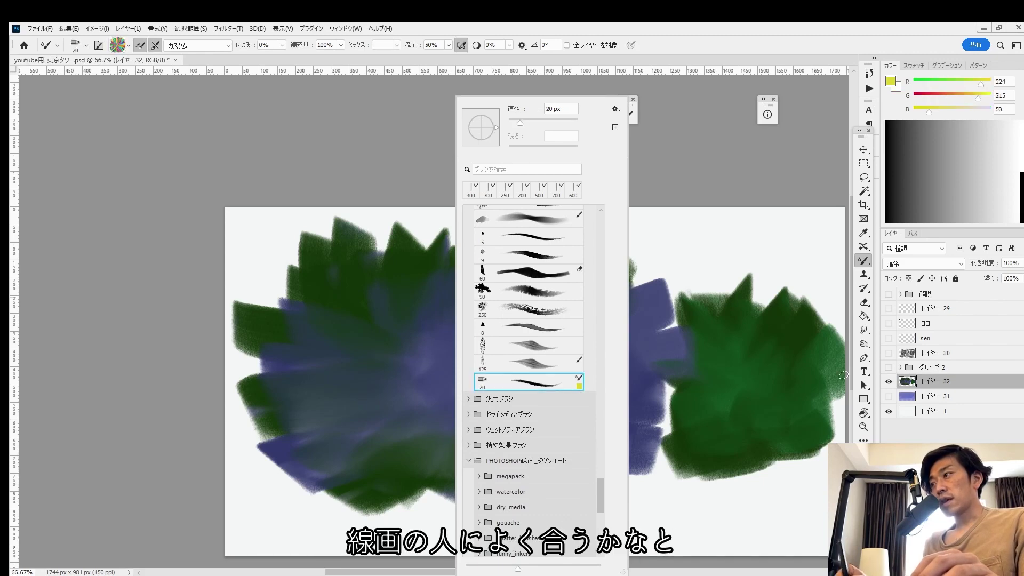
key(Return)
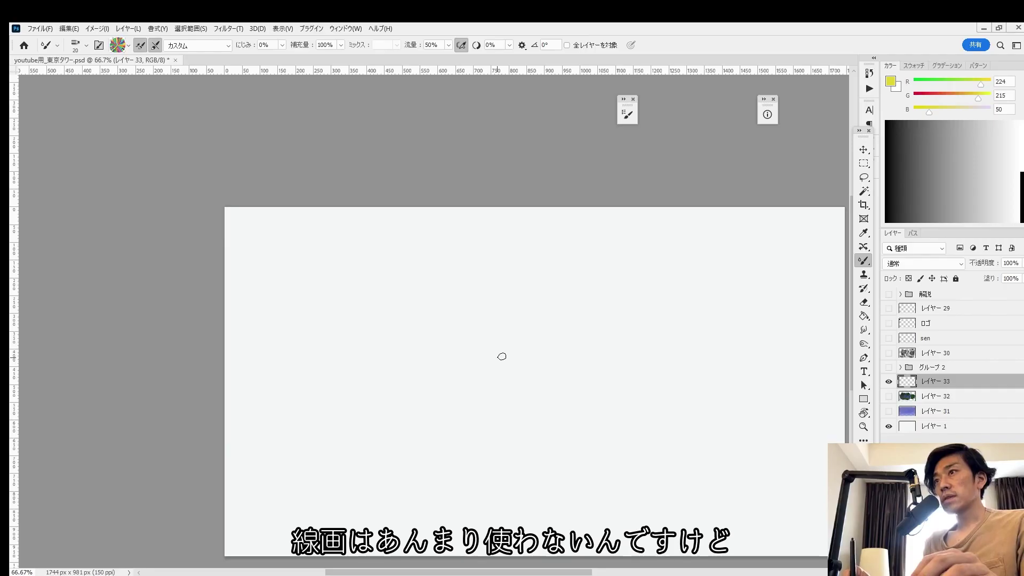
Draw several thin curved orange test lines on a new layer with the painted layer hidden
drag(457, 295, 443, 405)
drag(446, 304, 440, 379)
key(ctrl+plus)
mouse_move(441, 299)
mouse_down()
mouse_move(437, 357)
mouse_move(400, 301)
mouse_up()
key(ctrl+plus)
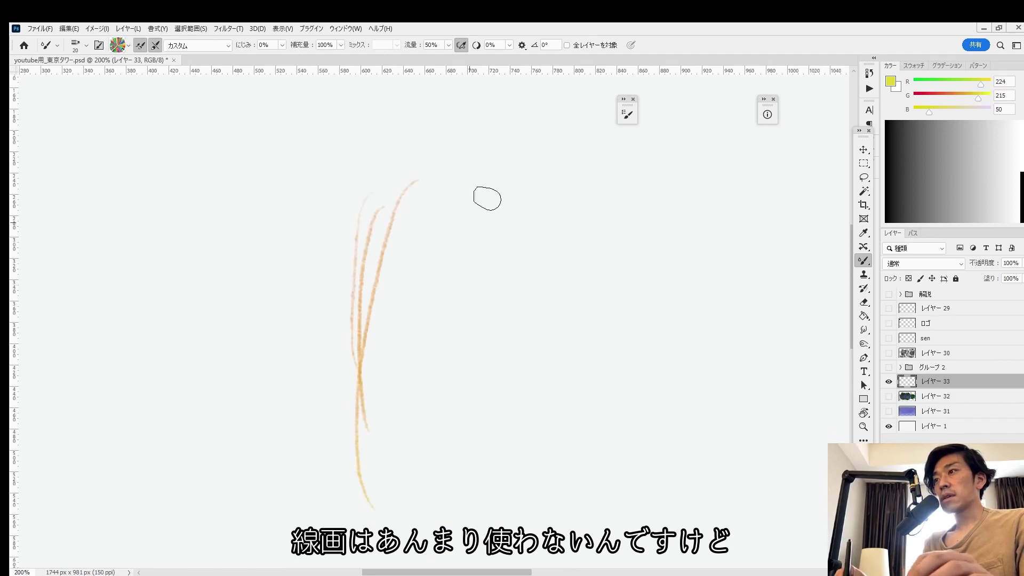
drag(472, 191, 404, 467)
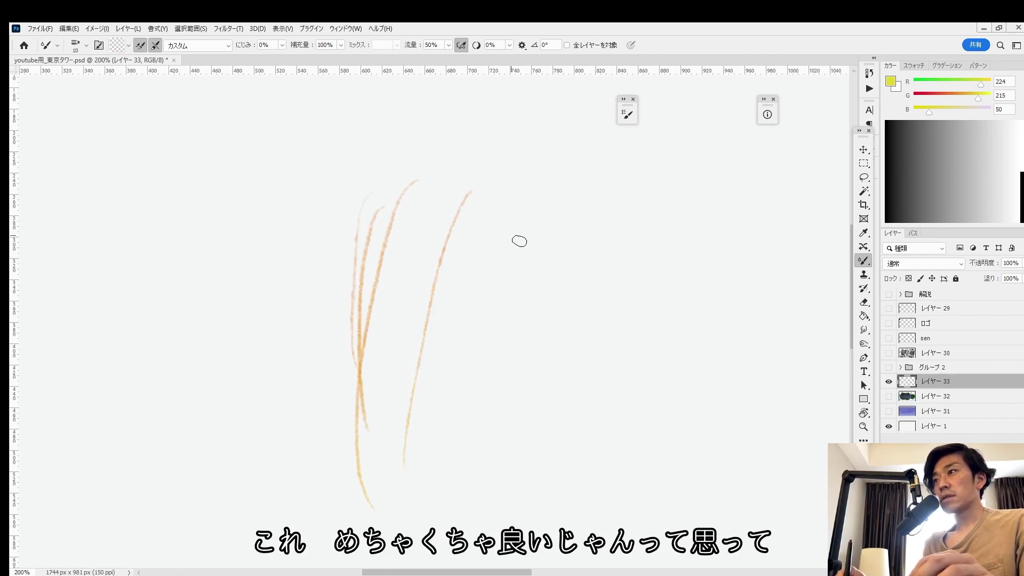
Reselect the 20 px multicoloured mixer preset and add thin slanted orange lines left of the curved ones
right_click(535, 246)
click(608, 379)
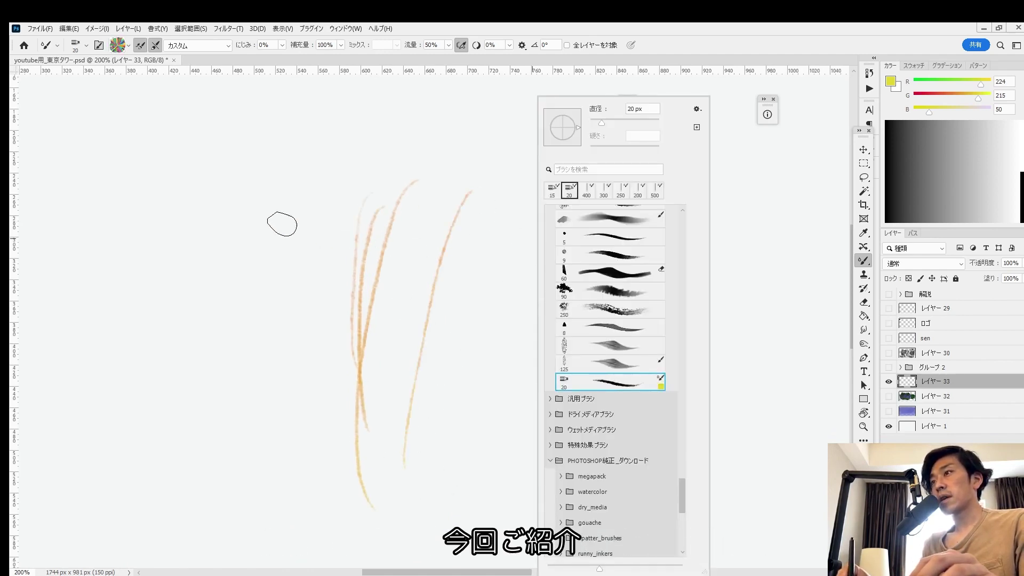
click(281, 221)
drag(273, 208, 218, 343)
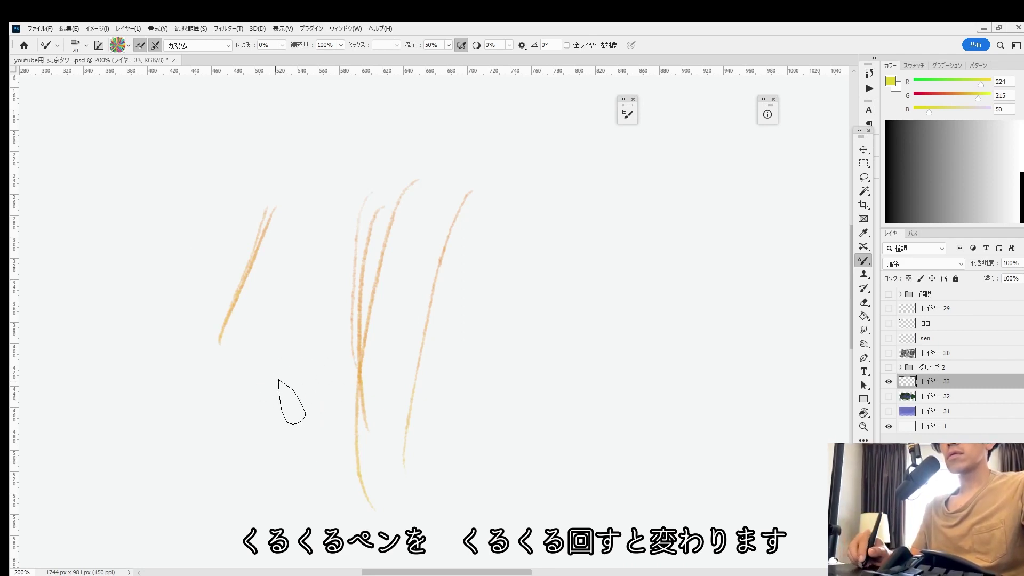
Paint a cluster of thick slanted pink-and-blue strokes to the right of the thin lines, using the brush's wide side
drag(498, 304, 541, 267)
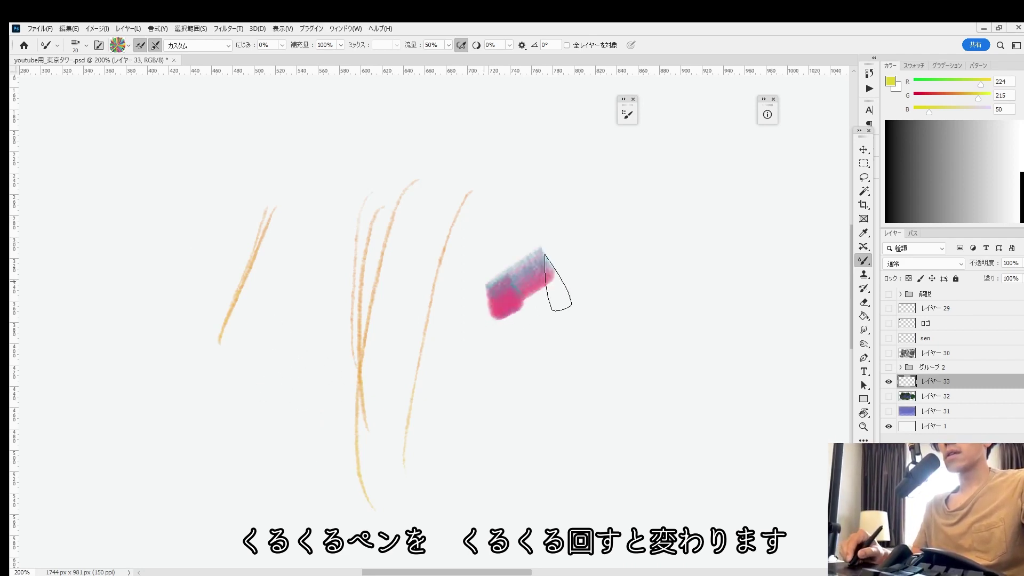
drag(618, 266, 498, 414)
drag(613, 326, 450, 421)
mouse_move(440, 274)
mouse_down()
mouse_move(568, 192)
mouse_move(593, 243)
mouse_up()
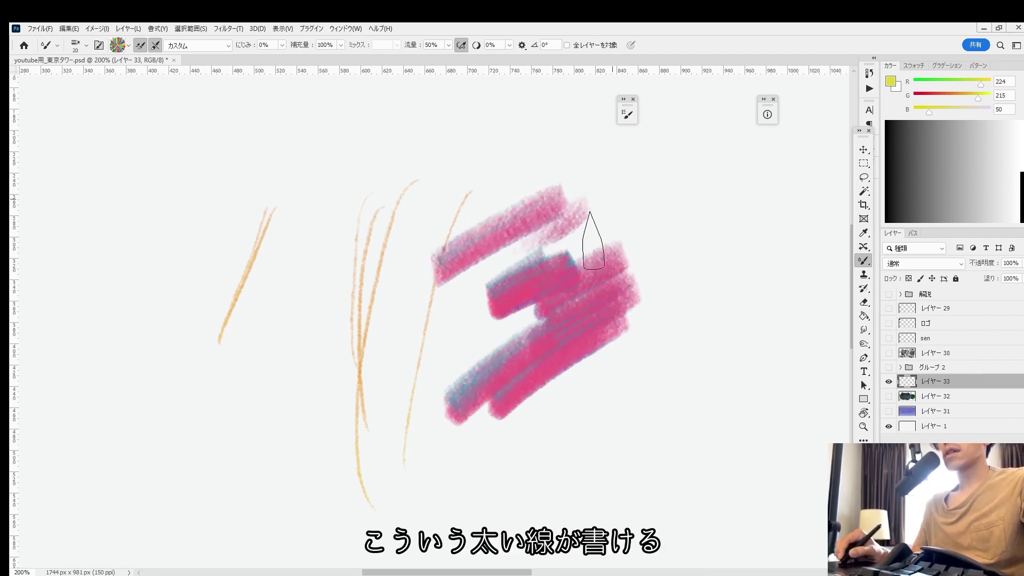
drag(454, 318, 683, 219)
drag(664, 275, 613, 328)
mouse_move(690, 299)
mouse_down()
mouse_move(597, 392)
mouse_move(638, 355)
mouse_up()
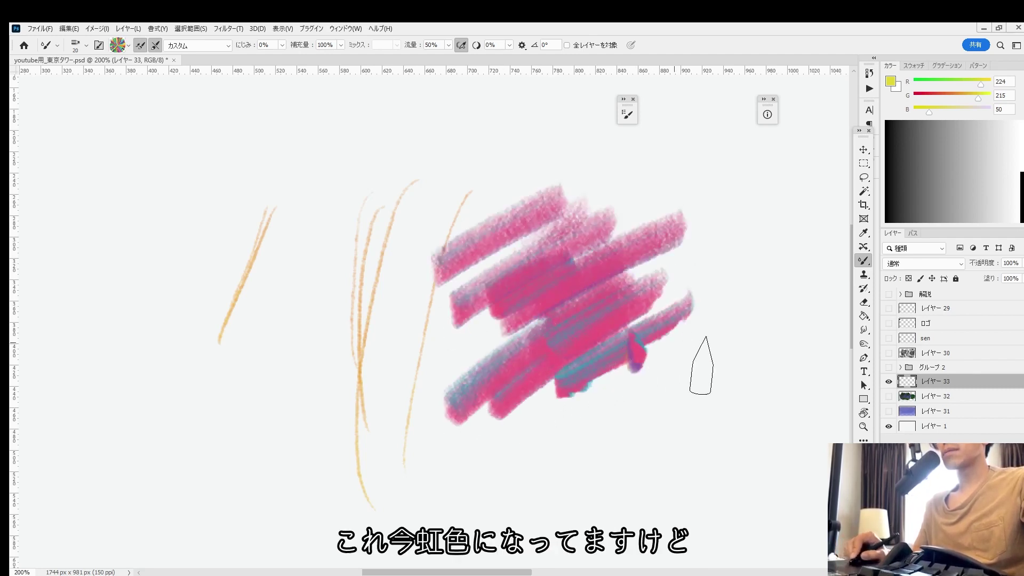
Paint a rainbow squiggle at the right, banded yellow and turquoise strokes at the left, and a multicoloured zigzag between them
mouse_move(701, 368)
mouse_down()
mouse_move(640, 435)
mouse_move(702, 366)
mouse_move(752, 355)
mouse_move(761, 427)
mouse_move(790, 406)
mouse_up()
mouse_move(141, 405)
mouse_down()
mouse_move(243, 422)
mouse_move(339, 386)
mouse_up()
mouse_move(134, 373)
mouse_down()
mouse_move(152, 352)
mouse_move(264, 328)
mouse_up()
drag(123, 307, 261, 280)
drag(154, 237, 262, 272)
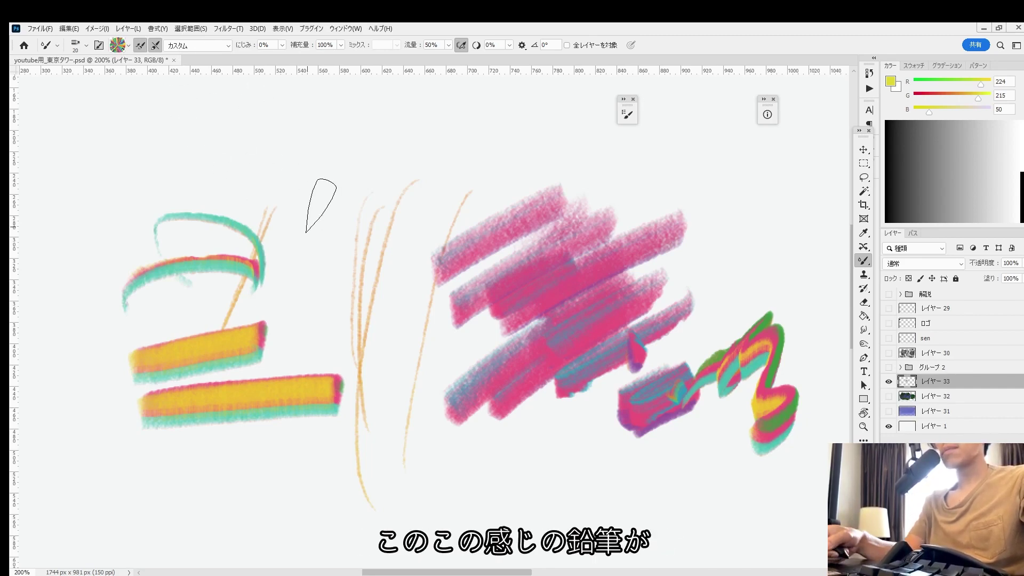
mouse_move(260, 203)
mouse_down()
mouse_move(287, 213)
mouse_move(357, 193)
mouse_move(345, 257)
mouse_move(365, 311)
mouse_move(340, 391)
mouse_move(359, 395)
mouse_move(367, 456)
mouse_move(387, 481)
mouse_move(455, 465)
mouse_move(489, 412)
mouse_move(514, 433)
mouse_move(541, 427)
mouse_move(553, 447)
mouse_move(583, 429)
mouse_up()
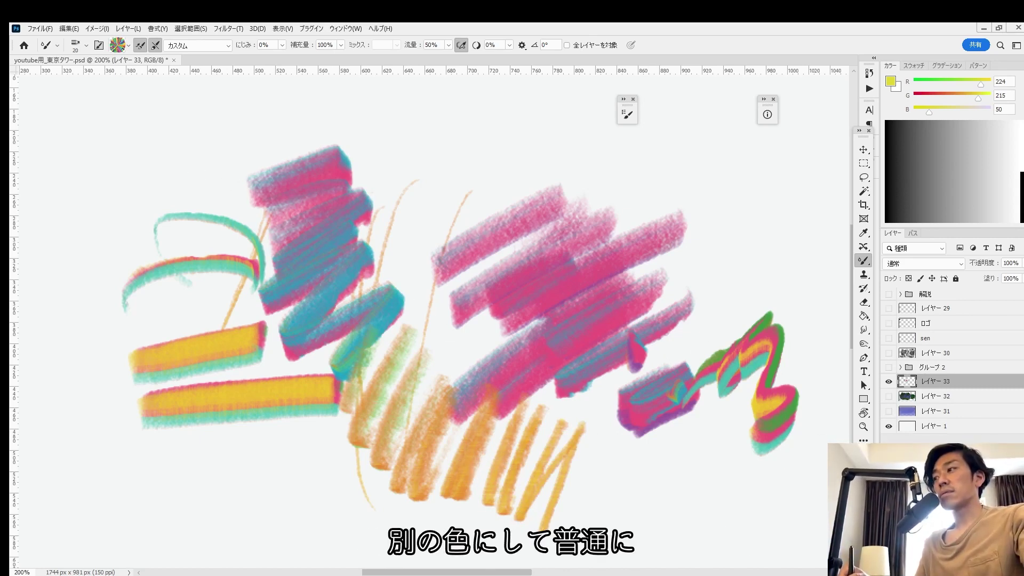
Set the foreground colour to olive grey 626149 and draw thin pencil-like lines above the rainbow squiggle
key(alt+shift+c)
click(584, 411)
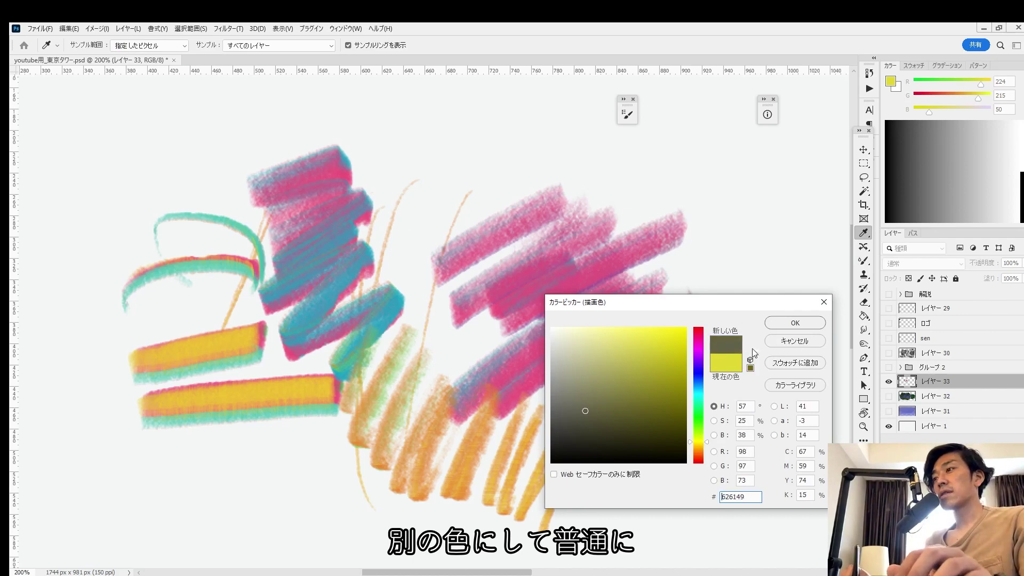
click(795, 322)
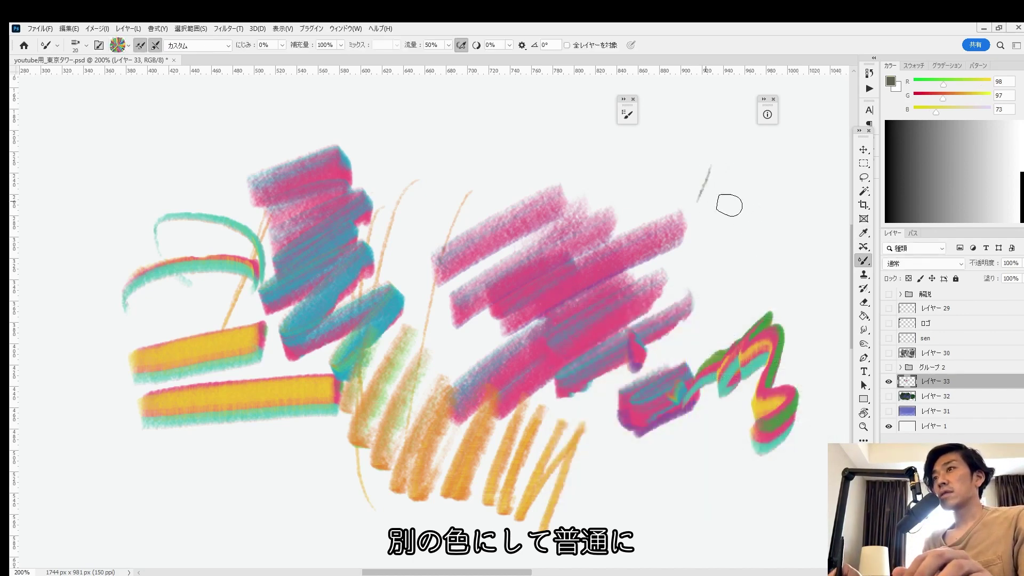
drag(756, 185, 738, 275)
drag(746, 199, 715, 268)
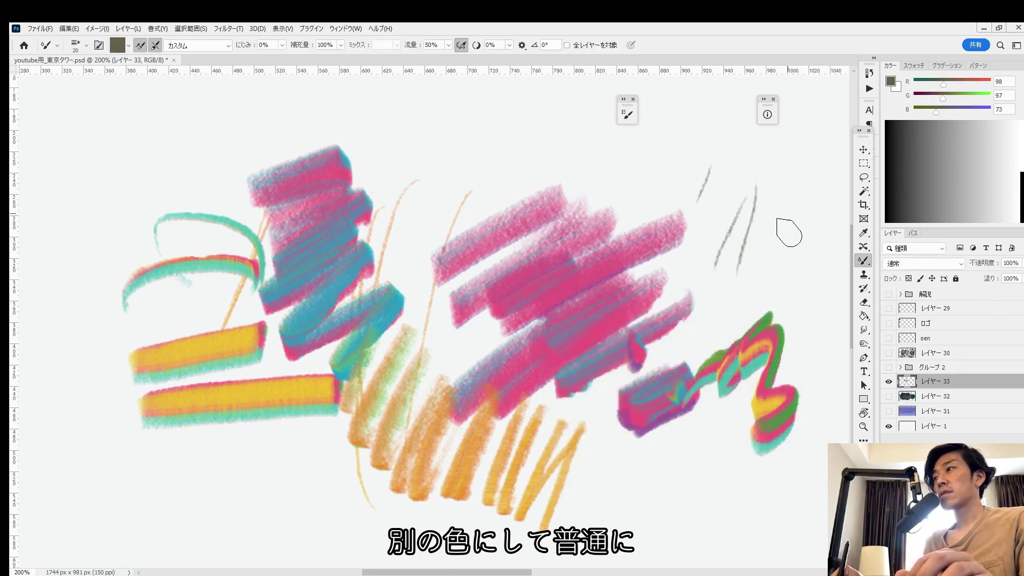
Draw more olive pencil-like lines above the rainbow squiggle, plus a dense shaded patch and long slanted strokes to its right
mouse_move(789, 214)
mouse_down()
mouse_move(752, 282)
mouse_move(723, 307)
mouse_up()
drag(837, 150, 475, 290)
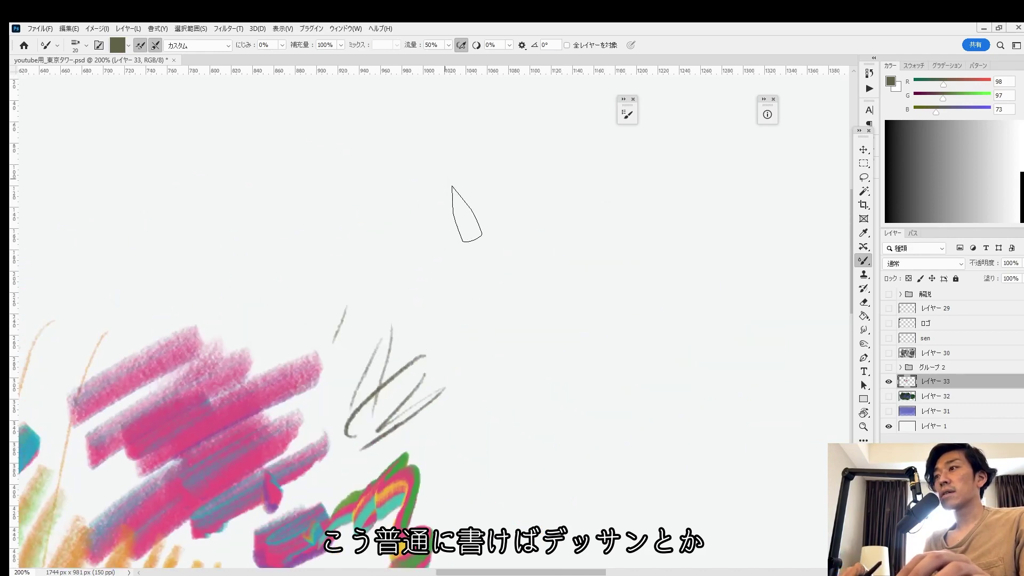
mouse_move(466, 214)
mouse_down()
mouse_move(466, 249)
mouse_move(485, 293)
mouse_move(557, 311)
mouse_move(565, 347)
mouse_up()
key(ctrl+minus)
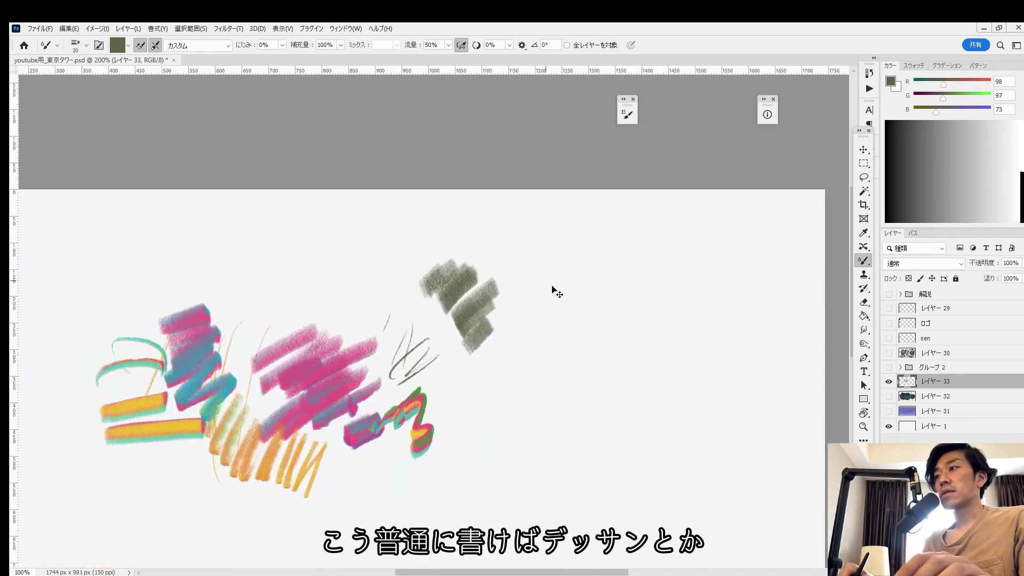
key(ctrl+minus)
key(ctrl+plus)
key(ctrl+plus)
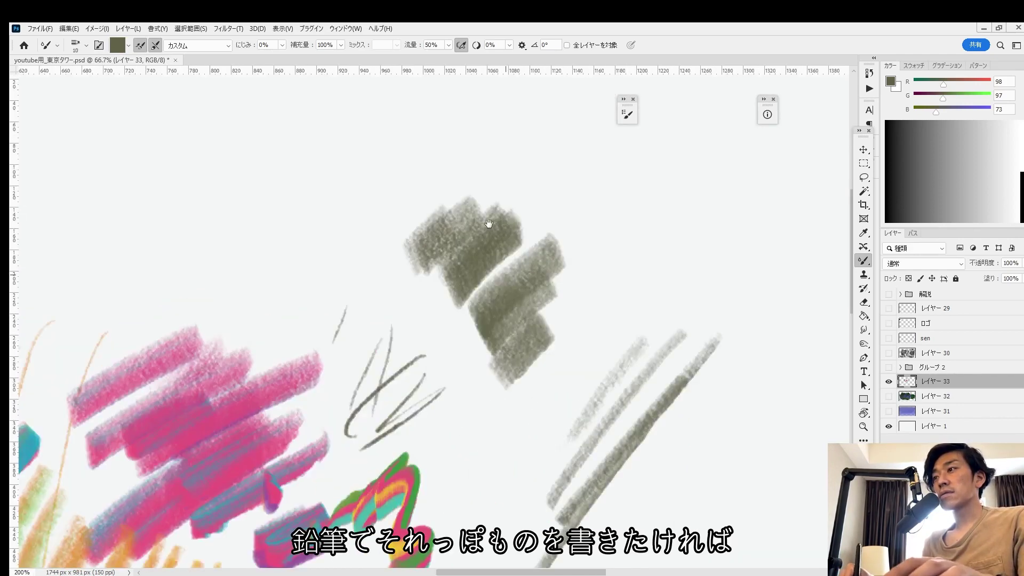
Reduce the brush size to 7 px and draw thin pencil-like curves, coils and large loops in the blank area below
scroll(487, 224, down, 8)
drag(412, 258, 373, 406)
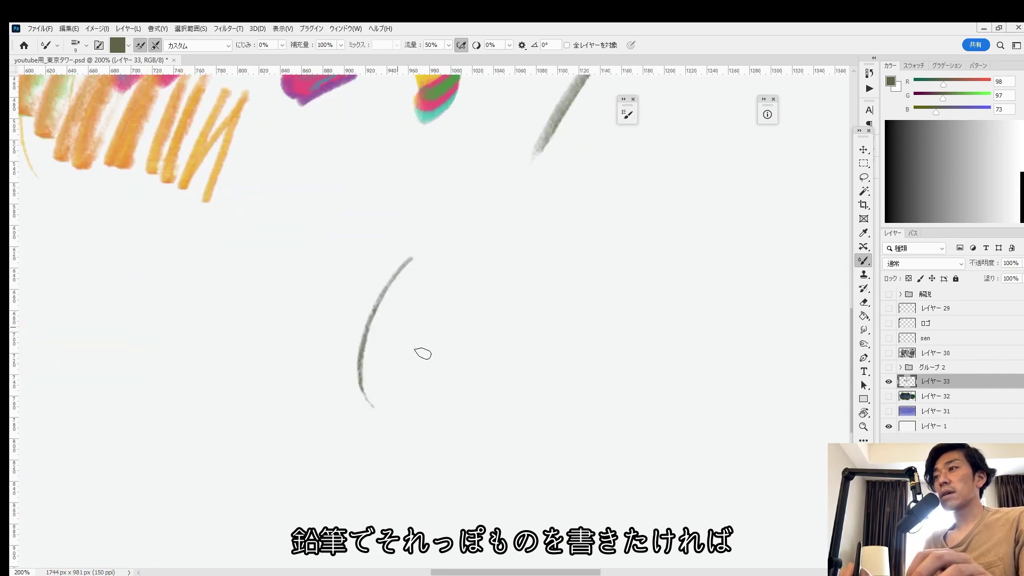
mouse_move(406, 365)
mouse_down()
mouse_move(476, 333)
mouse_move(595, 322)
mouse_move(678, 387)
mouse_move(637, 419)
mouse_move(336, 479)
mouse_up()
mouse_move(357, 387)
mouse_down()
mouse_move(389, 353)
mouse_move(556, 360)
mouse_move(618, 291)
mouse_up()
drag(569, 363, 618, 360)
mouse_move(677, 320)
mouse_down()
mouse_move(592, 408)
mouse_move(649, 435)
mouse_move(619, 477)
mouse_up()
drag(289, 269, 549, 354)
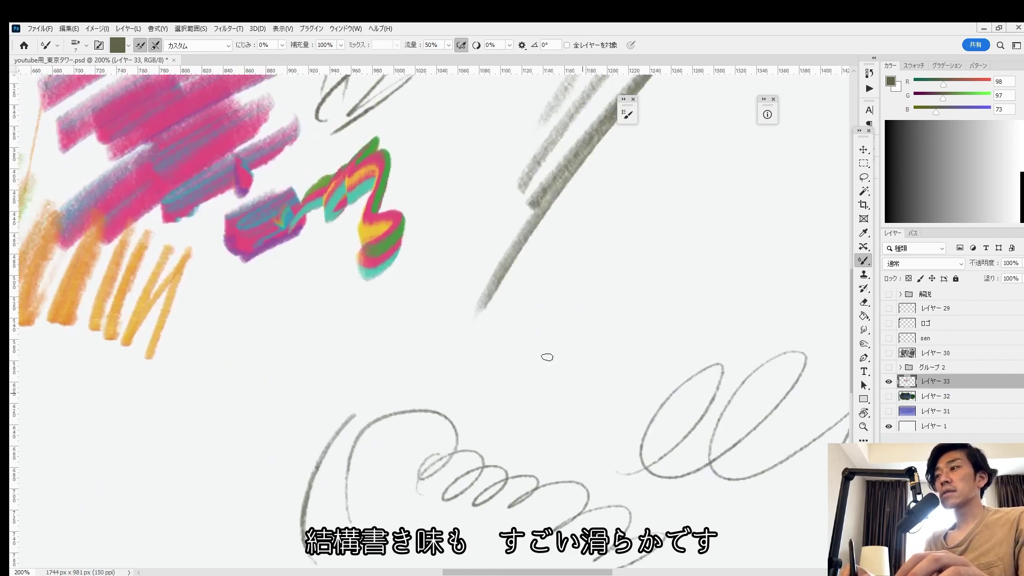
mouse_move(416, 384)
mouse_down()
mouse_move(613, 345)
mouse_move(576, 338)
mouse_move(595, 368)
mouse_up()
Draw overlapping ovals and dense hatching right of the long olive strokes, and more overlapping circles below the orange strokes
drag(617, 293, 377, 426)
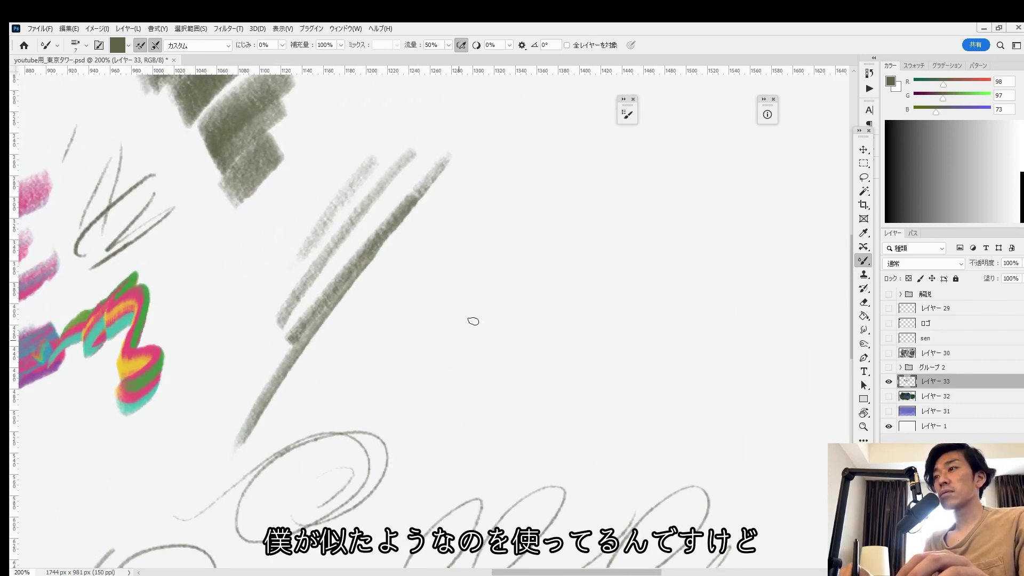
mouse_move(464, 320)
mouse_down()
mouse_move(389, 478)
mouse_move(482, 368)
mouse_up()
mouse_move(408, 411)
mouse_down()
mouse_move(525, 296)
mouse_move(320, 406)
mouse_up()
drag(320, 406, 440, 325)
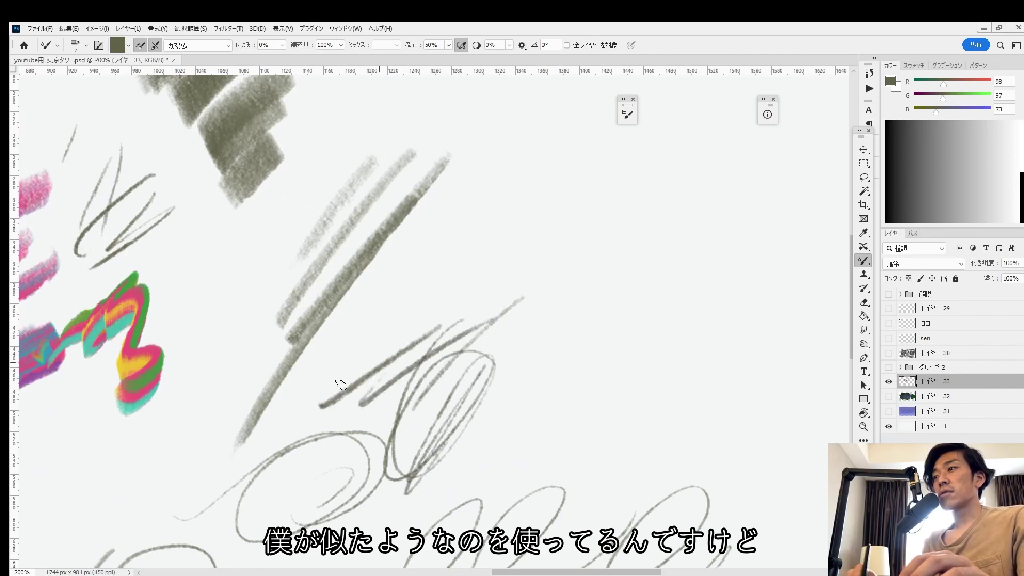
mouse_move(360, 404)
mouse_down()
mouse_move(398, 312)
mouse_move(504, 275)
mouse_move(549, 313)
mouse_move(569, 359)
mouse_move(501, 453)
mouse_up()
drag(306, 389, 601, 253)
drag(392, 320, 253, 435)
mouse_move(380, 369)
mouse_down()
mouse_move(304, 430)
mouse_move(386, 457)
mouse_up()
drag(344, 391, 253, 507)
mouse_move(326, 374)
mouse_down()
mouse_move(184, 437)
mouse_move(206, 509)
mouse_up()
Compare the 2020 summer brushes on Adobe's brush download page in the browser with the summer-2020-update folder in Photoshop's brush list
key(alt+Tab)
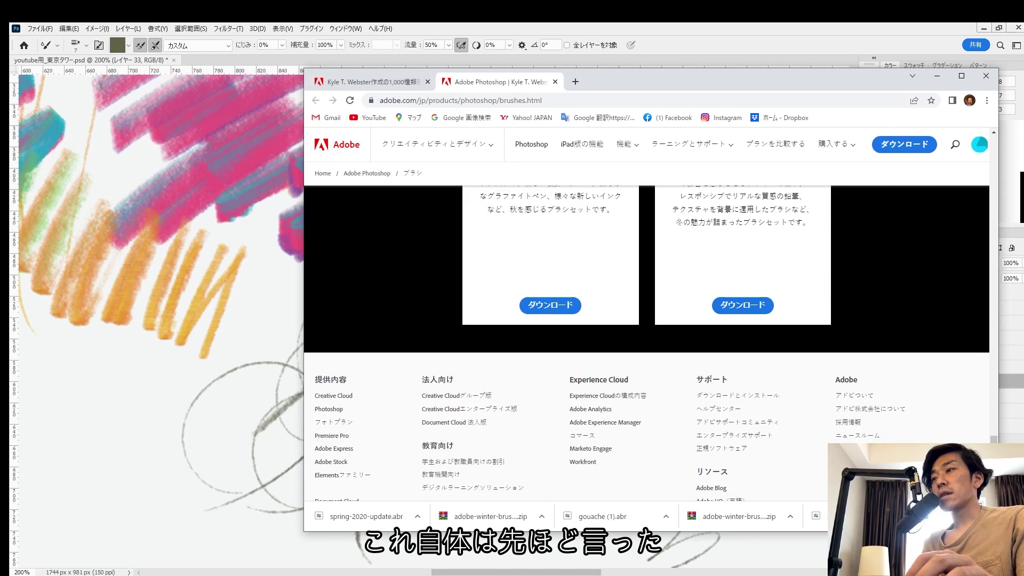
scroll(650, 319, up, 10)
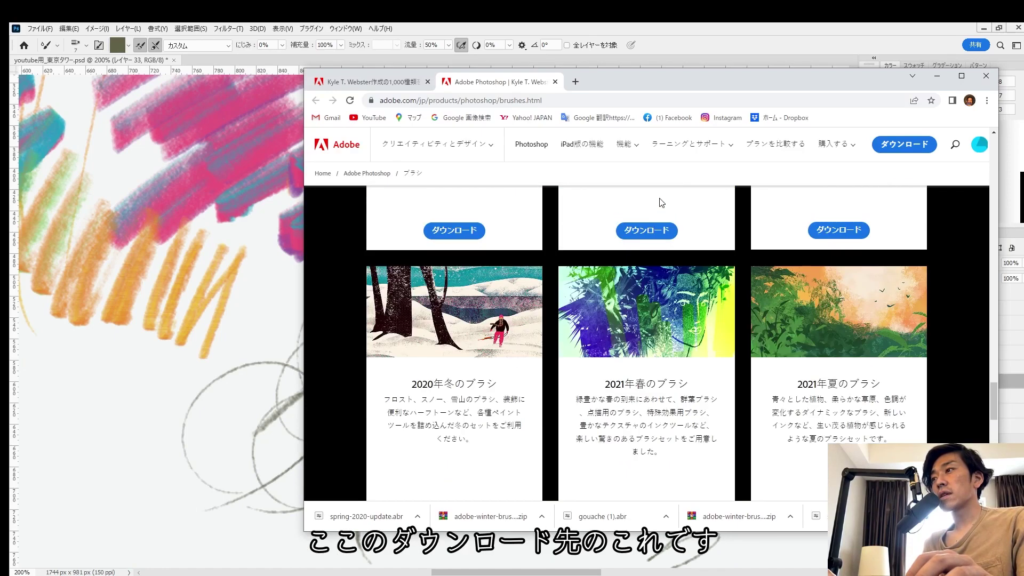
key(alt+Tab)
click(457, 342)
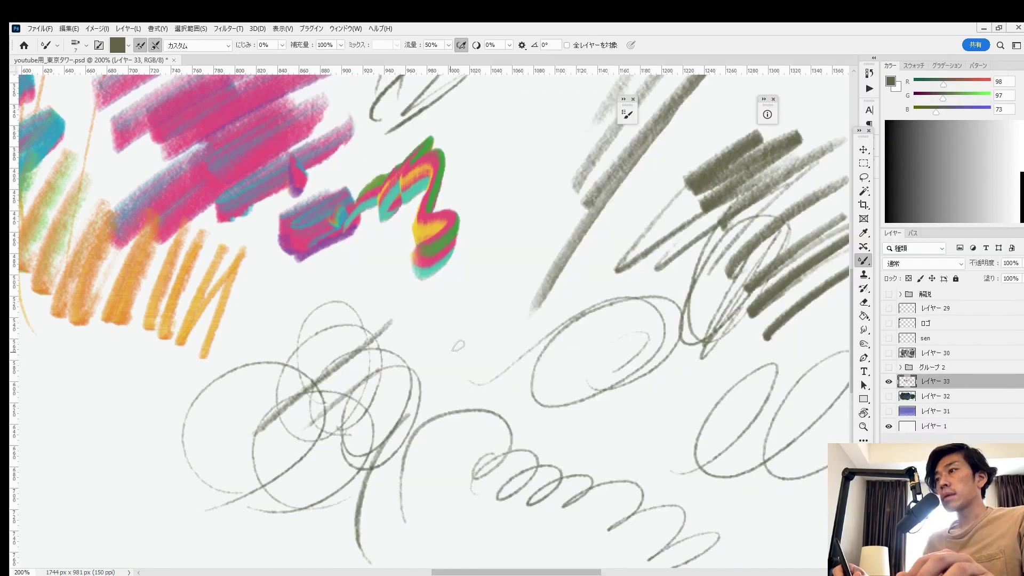
right_click(466, 368)
drag(601, 459, 606, 478)
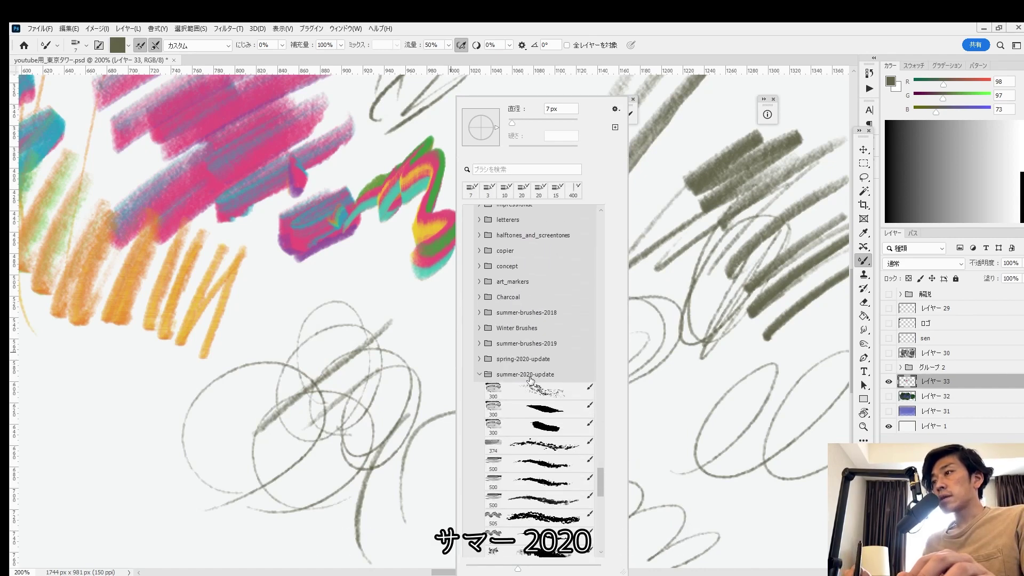
key(alt+Tab)
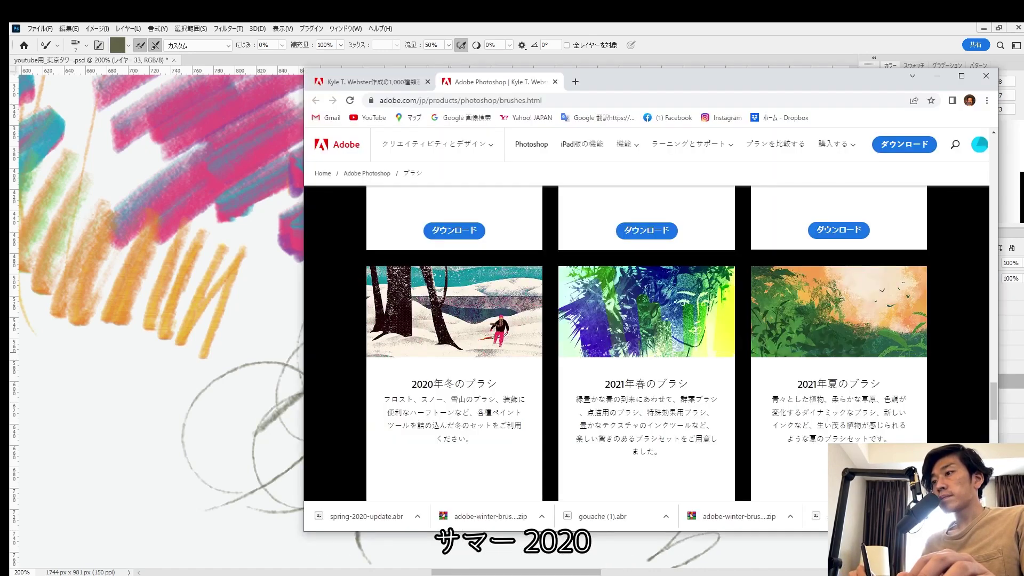
scroll(647, 341, up, 5)
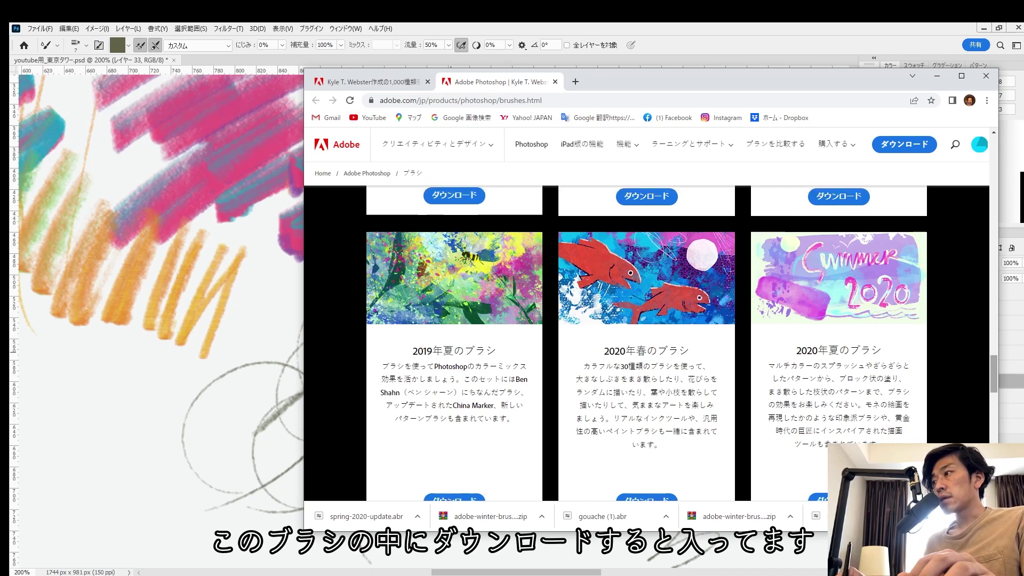
In Photoshop, reselect the 20 px multicoloured mixer preset and scribble orange-and-green lines above the pink-and-blue strokes
scroll(991, 380, down, 2)
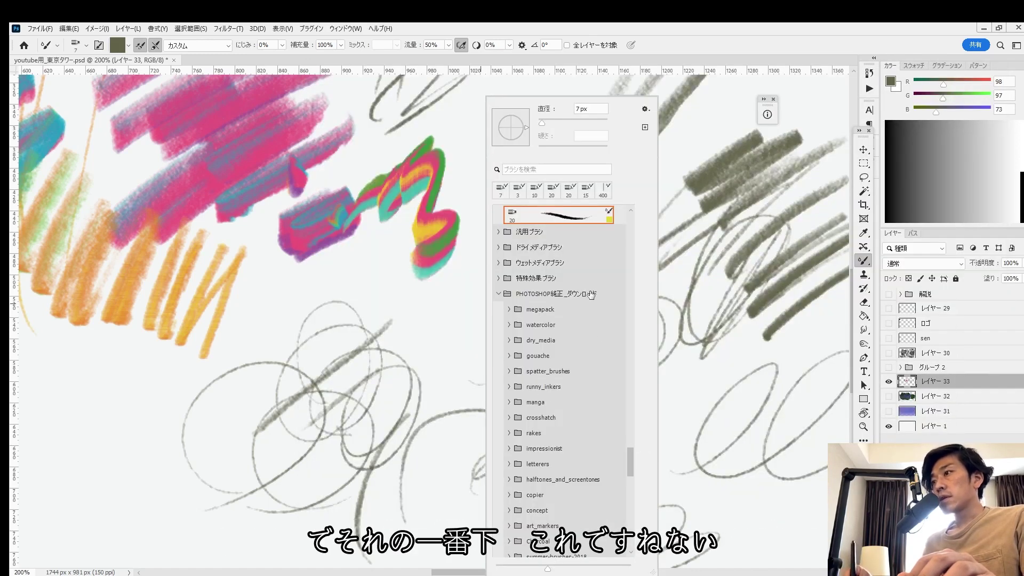
scroll(635, 461, up, 4)
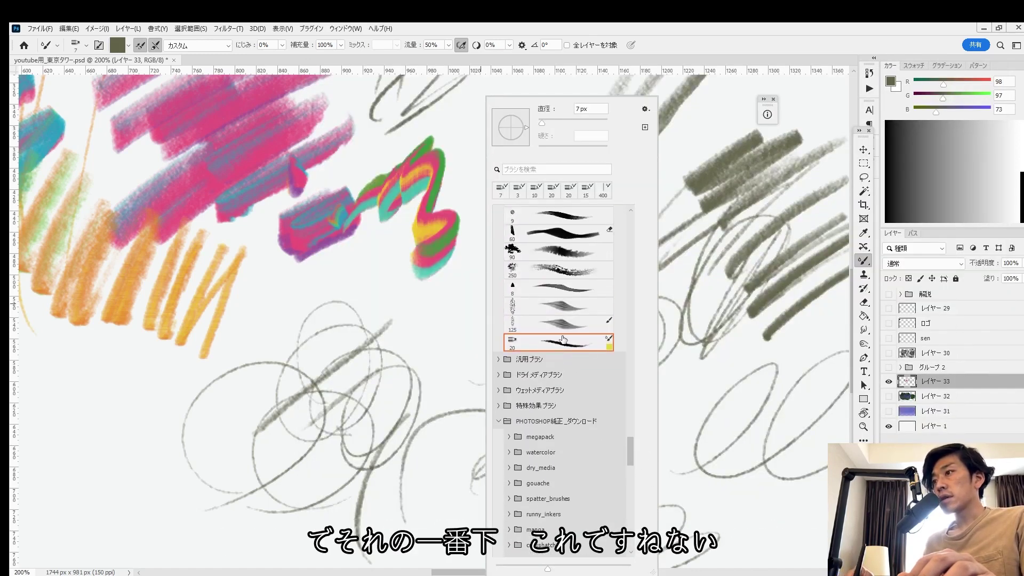
click(560, 342)
click(372, 291)
scroll(475, 343, up, 3)
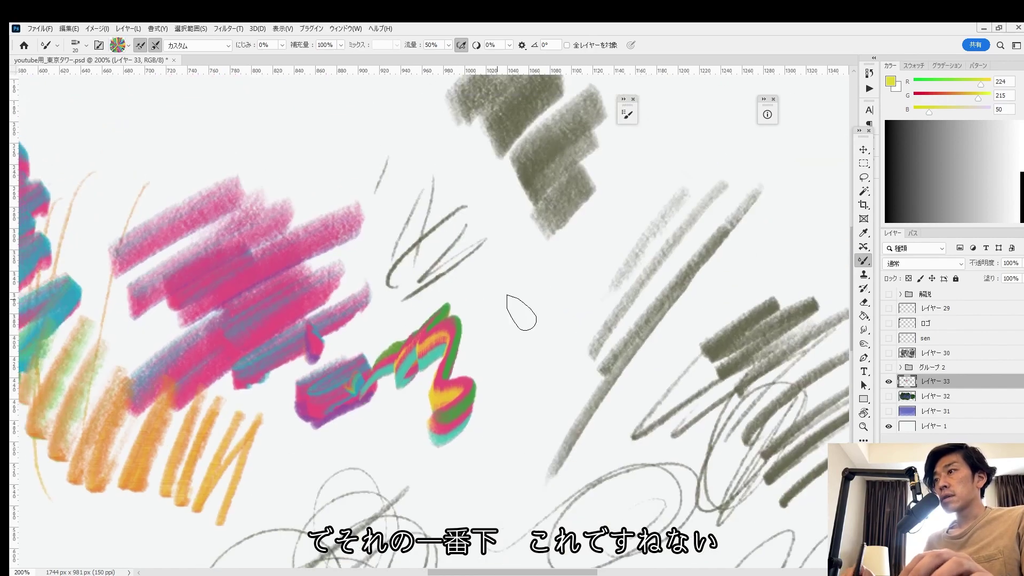
mouse_move(521, 304)
mouse_down()
mouse_move(491, 344)
mouse_move(565, 288)
mouse_up()
Add thin orange lines, a large oval and a loose zigzag above the blue-and-pink block near the canvas's upper edge
scroll(443, 288, up, 3)
scroll(443, 288, left, 9)
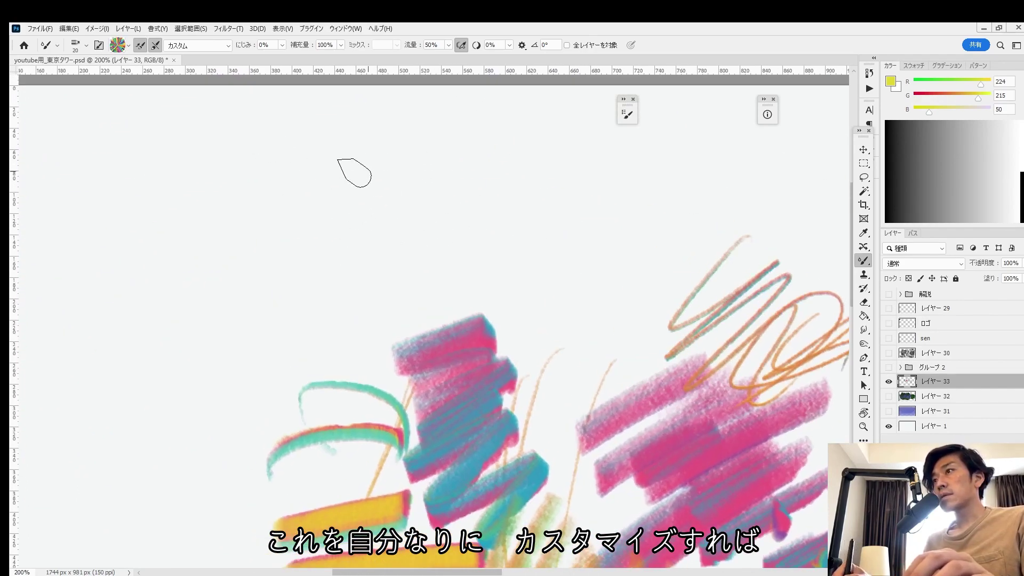
drag(356, 175, 296, 341)
mouse_move(368, 202)
mouse_down()
mouse_move(382, 236)
mouse_move(343, 338)
mouse_up()
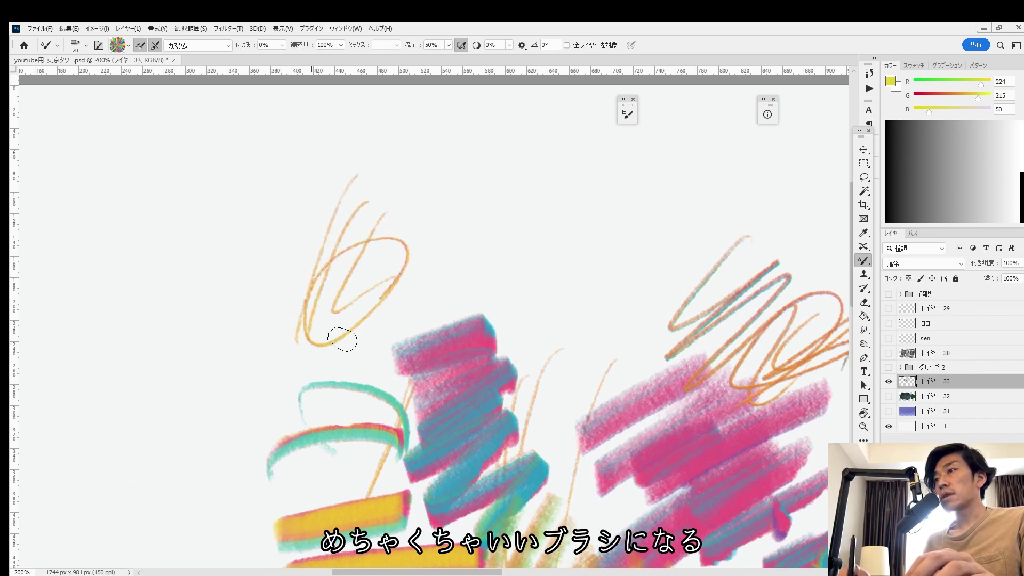
mouse_move(588, 276)
mouse_down()
mouse_move(555, 288)
mouse_move(567, 341)
mouse_move(663, 343)
mouse_up()
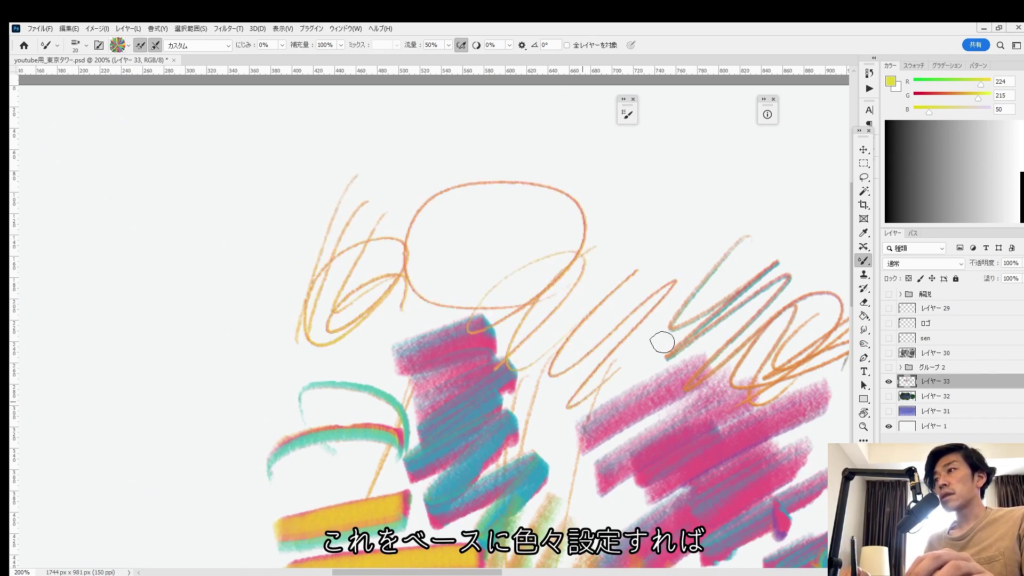
Paint orange-and-green zigzags on the canvas's left side and pink-and-purple strokes and loops below the existing scribbles
scroll(299, 376, down, 3)
scroll(298, 376, left, 6)
mouse_move(371, 282)
mouse_down()
mouse_move(342, 472)
mouse_move(398, 466)
mouse_up()
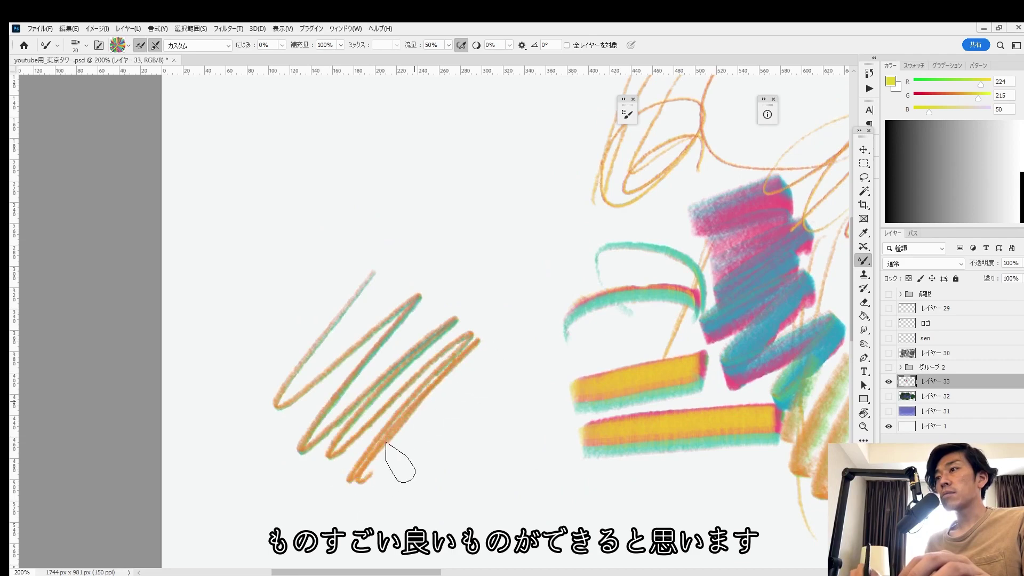
scroll(420, 271, down, 4)
scroll(420, 271, right, 1)
mouse_move(405, 243)
mouse_down()
mouse_move(366, 480)
mouse_move(589, 411)
mouse_up()
key(ctrl+minus)
key(ctrl+minus)
key(ctrl+minus)
drag(276, 385, 317, 364)
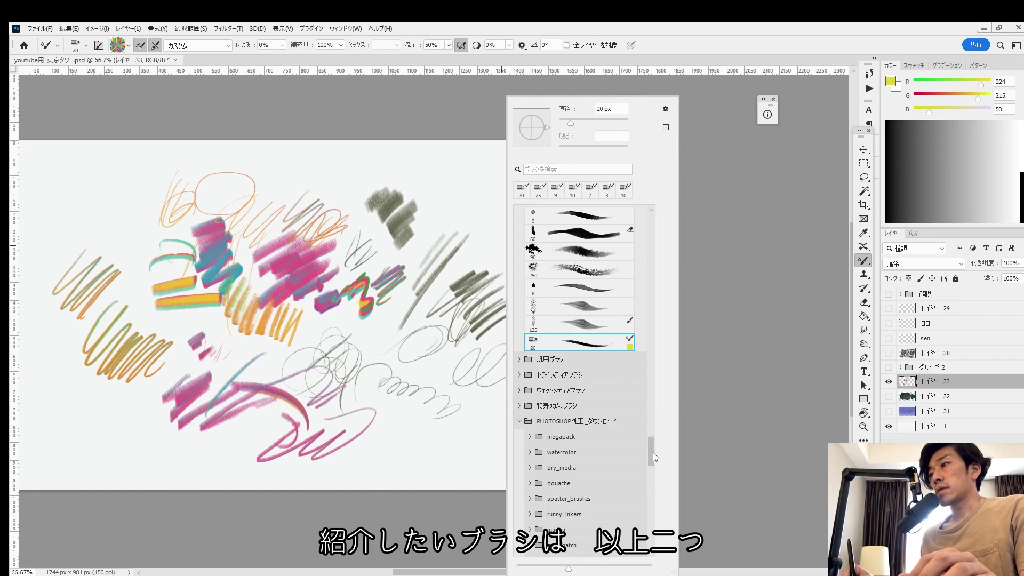
Hide the painted layer レイヤー 33 and add a new empty layer above it
drag(653, 452, 656, 430)
scroll(657, 425, up, 1)
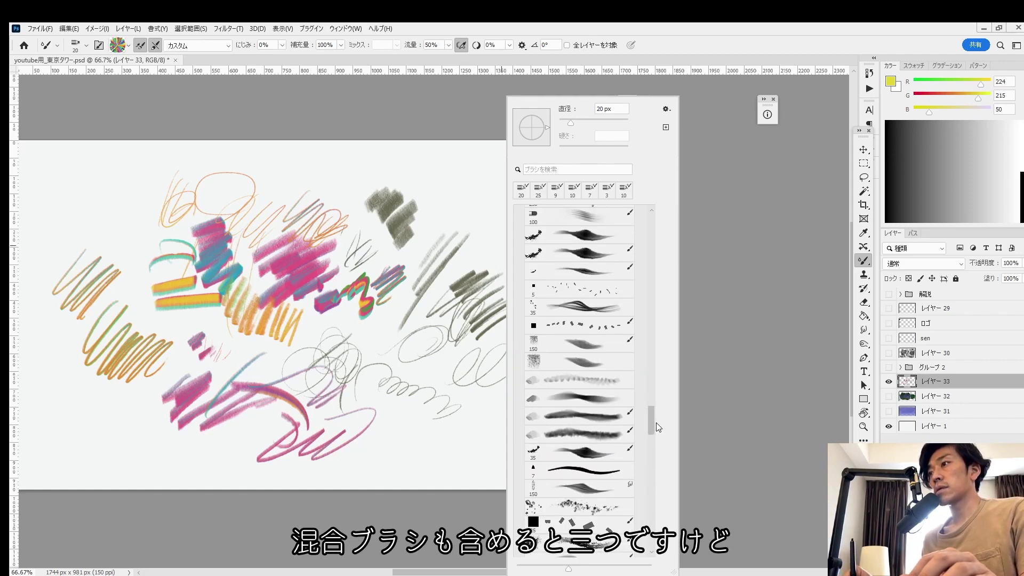
scroll(659, 428, up, 2)
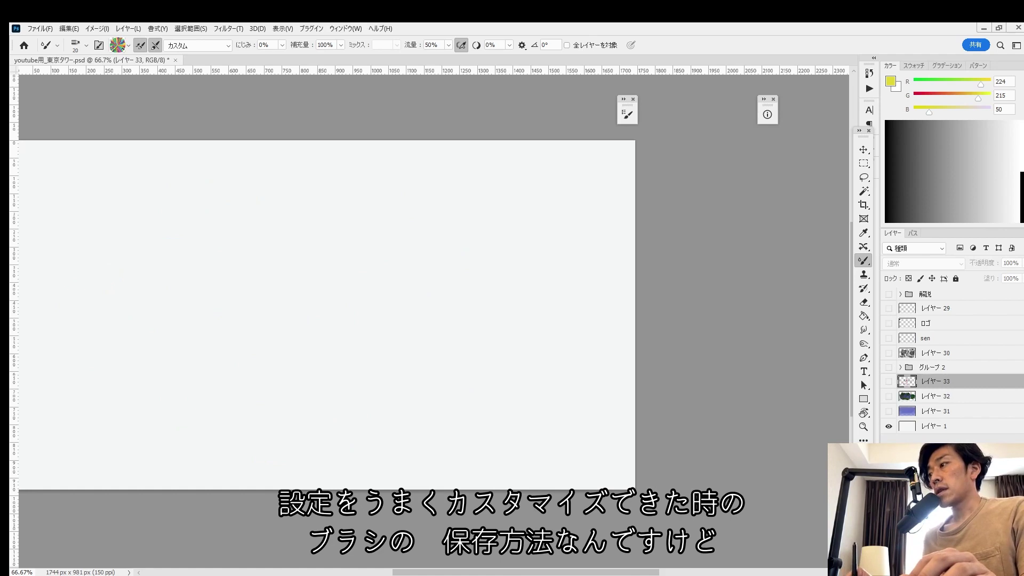
click(987, 571)
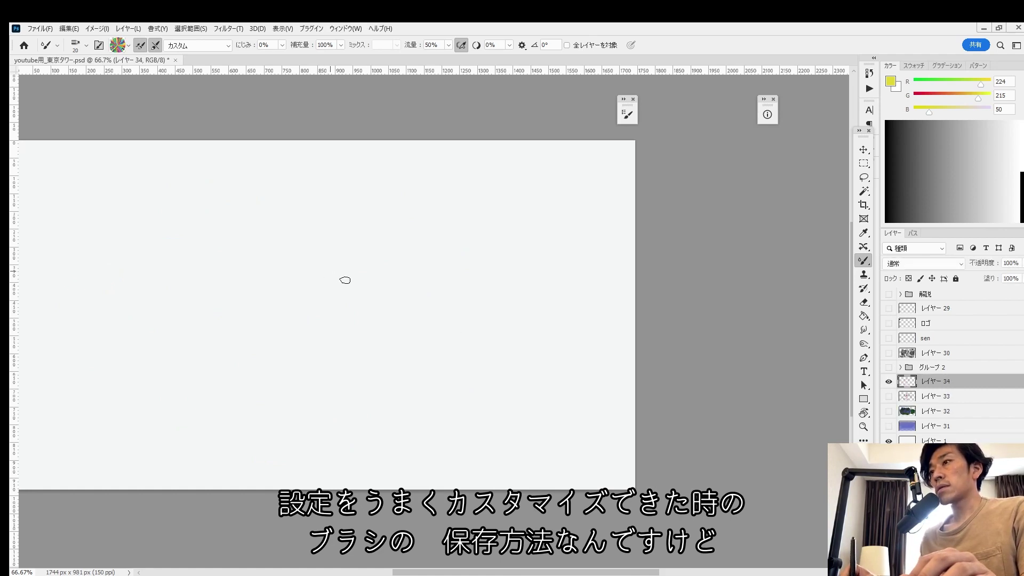
Examine the tool marks beside the brush presets, selecting the soft and then the speckled unmarked 150 px presets
right_click(340, 285)
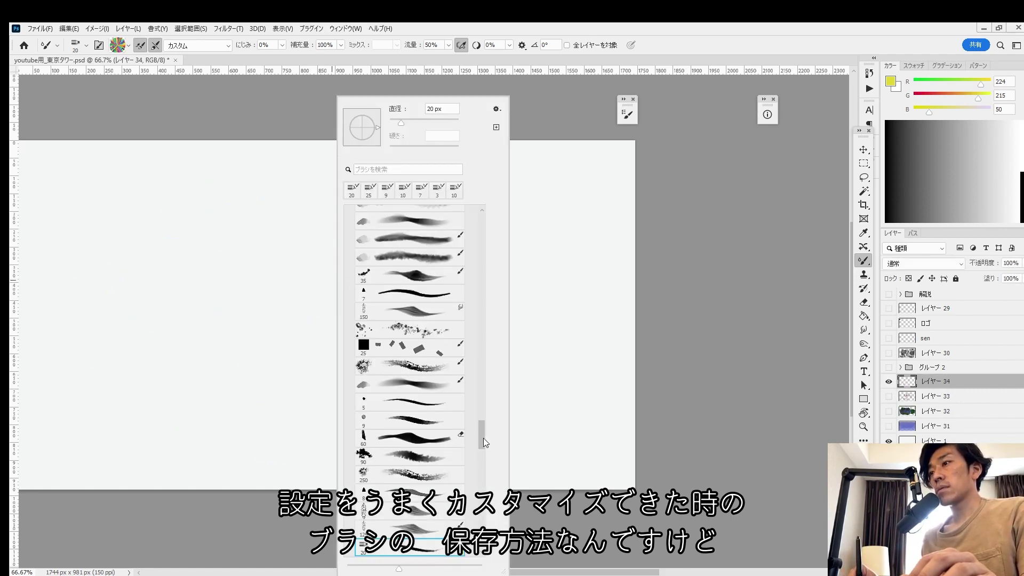
mouse_move(484, 437)
mouse_down()
mouse_move(487, 453)
mouse_move(486, 428)
mouse_up()
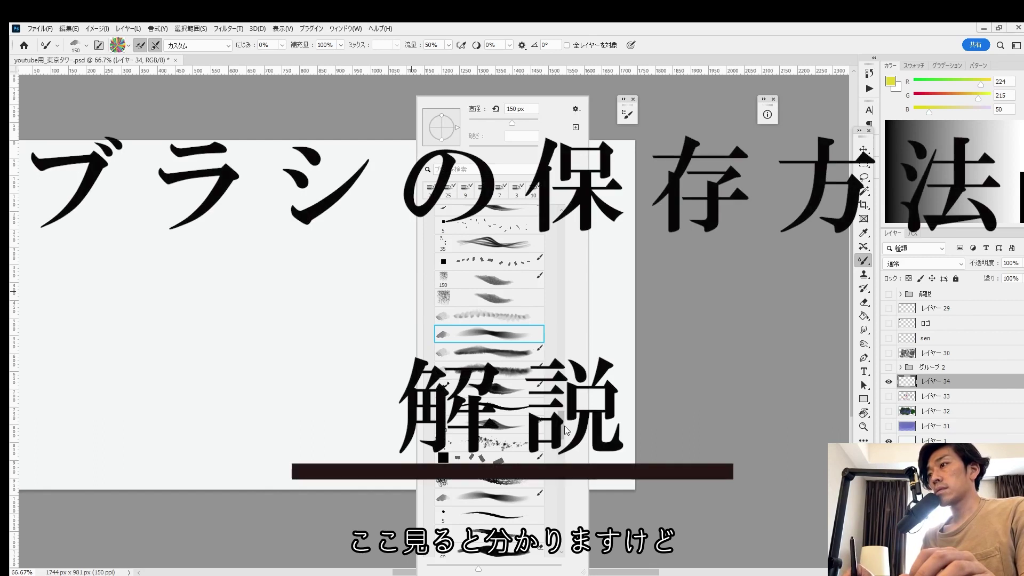
scroll(562, 426, down, 2)
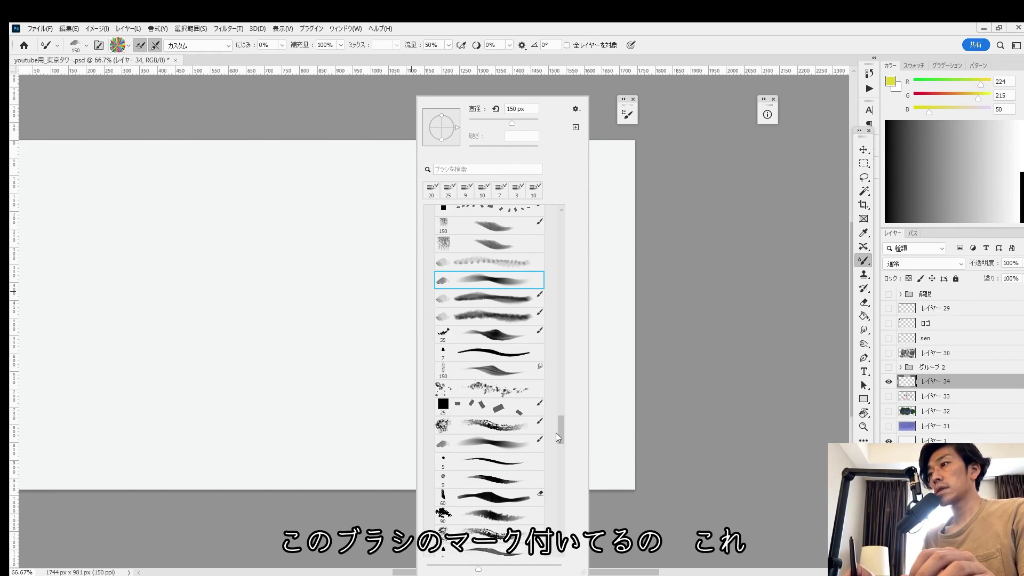
scroll(559, 432, down, 6)
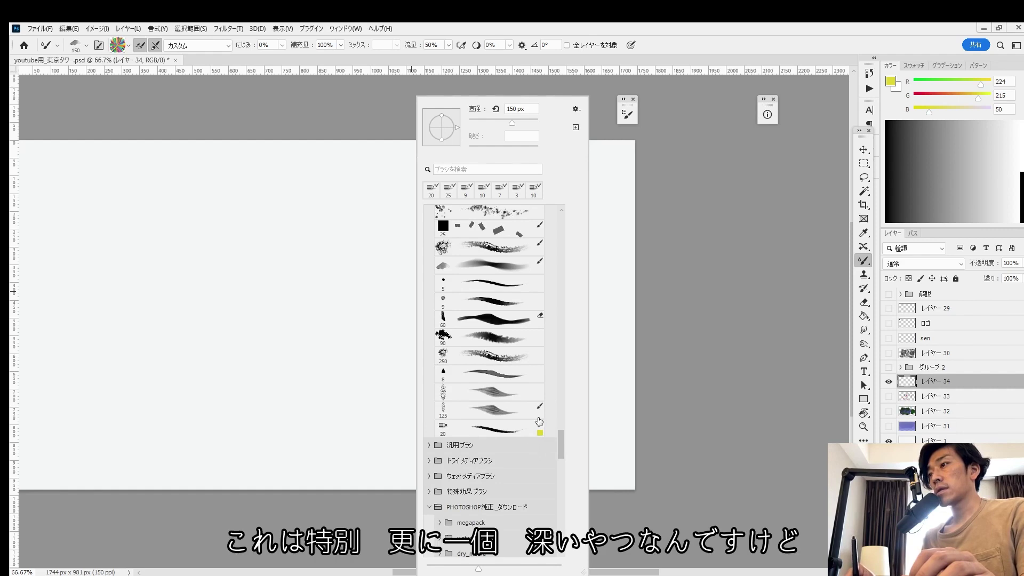
scroll(562, 443, up, 3)
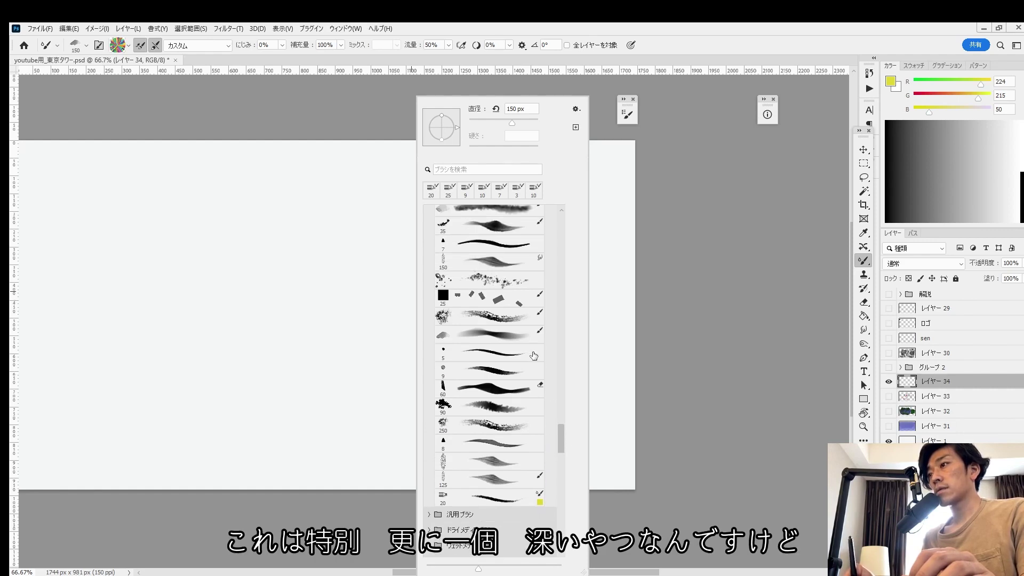
scroll(562, 428, up, 5)
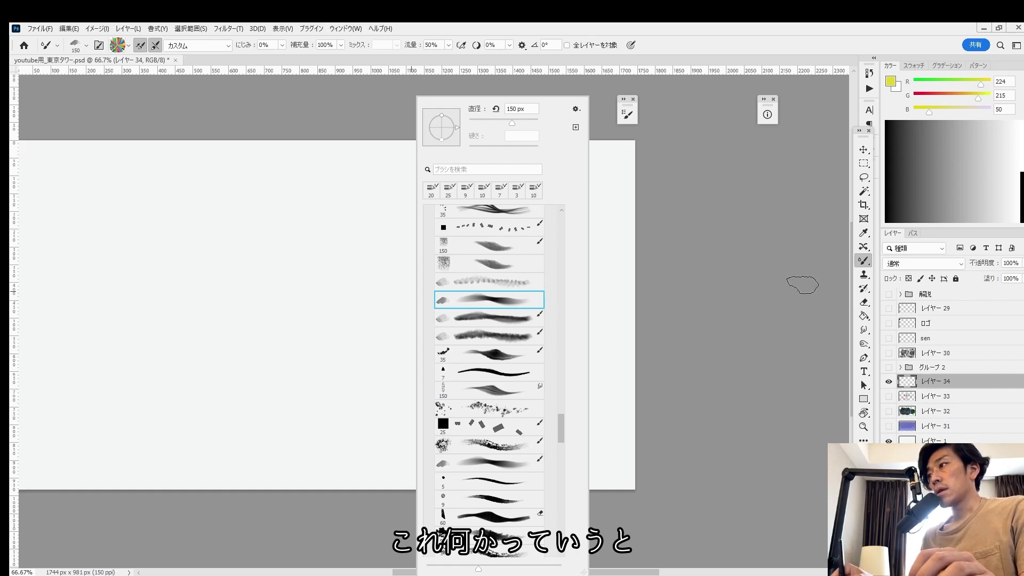
click(502, 268)
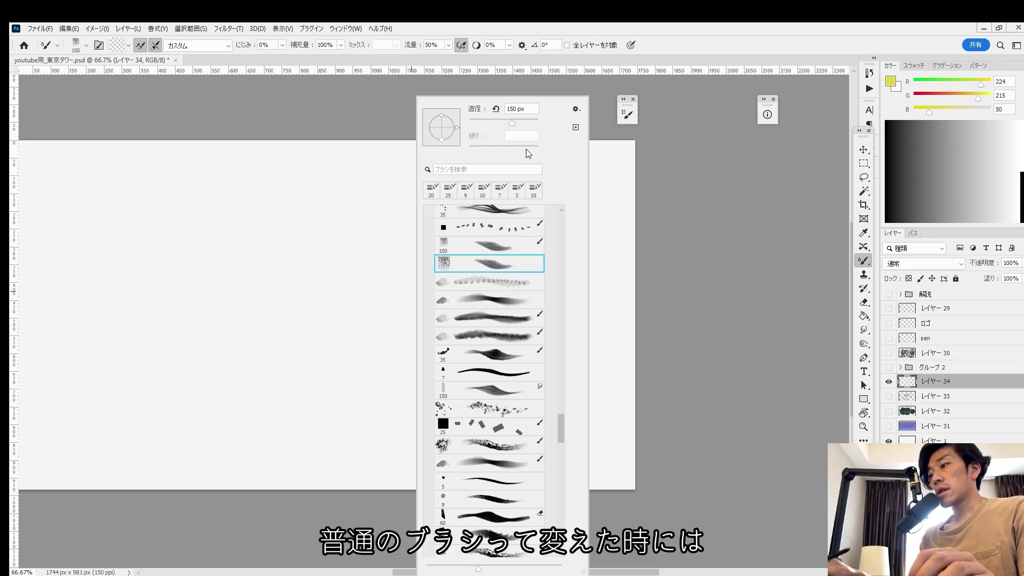
Switch from the Mixer Brush to the Brush tool and select the unmarked 100 px brush preset
click(864, 262)
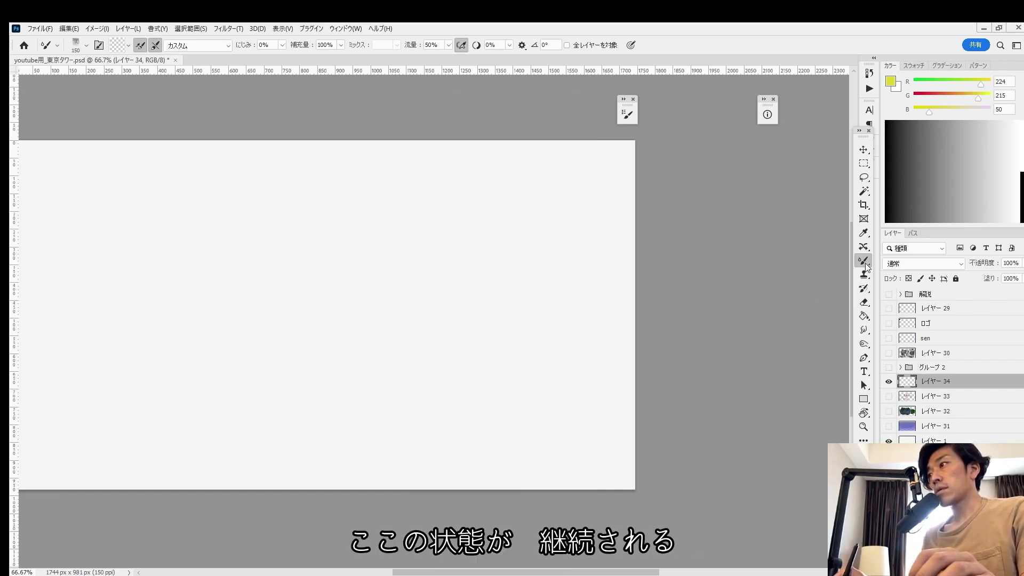
right_click(865, 263)
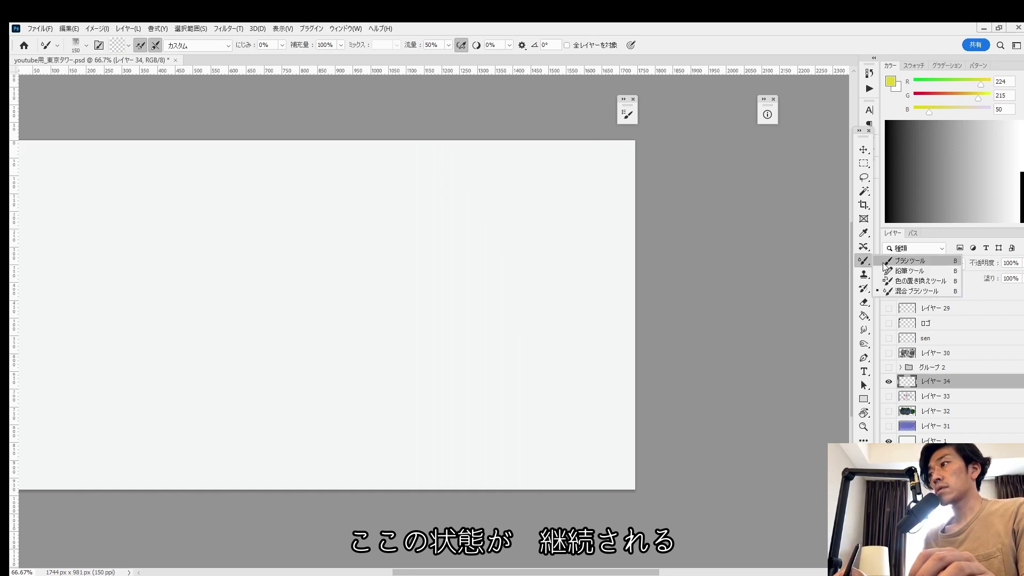
click(901, 260)
right_click(408, 296)
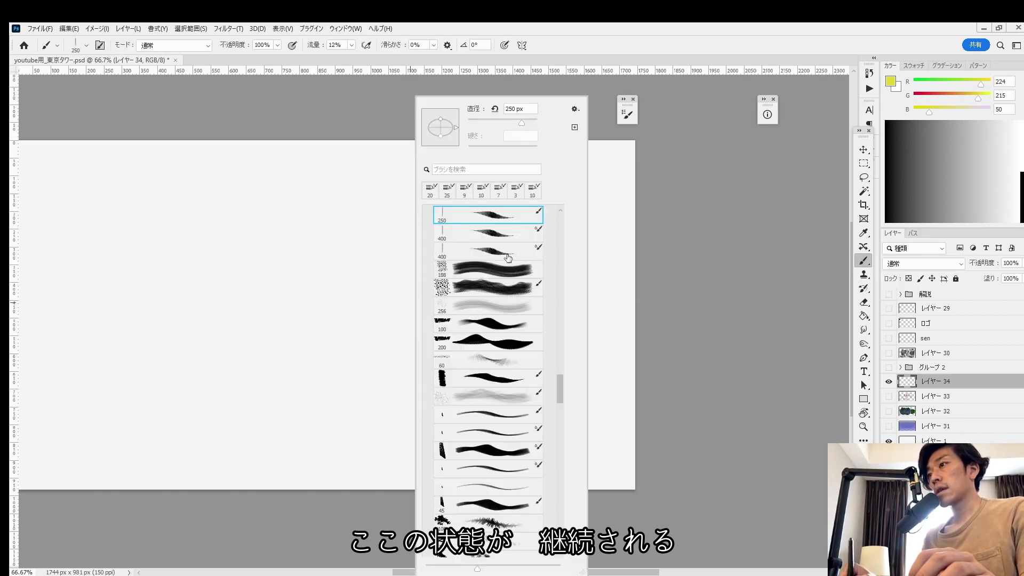
click(498, 326)
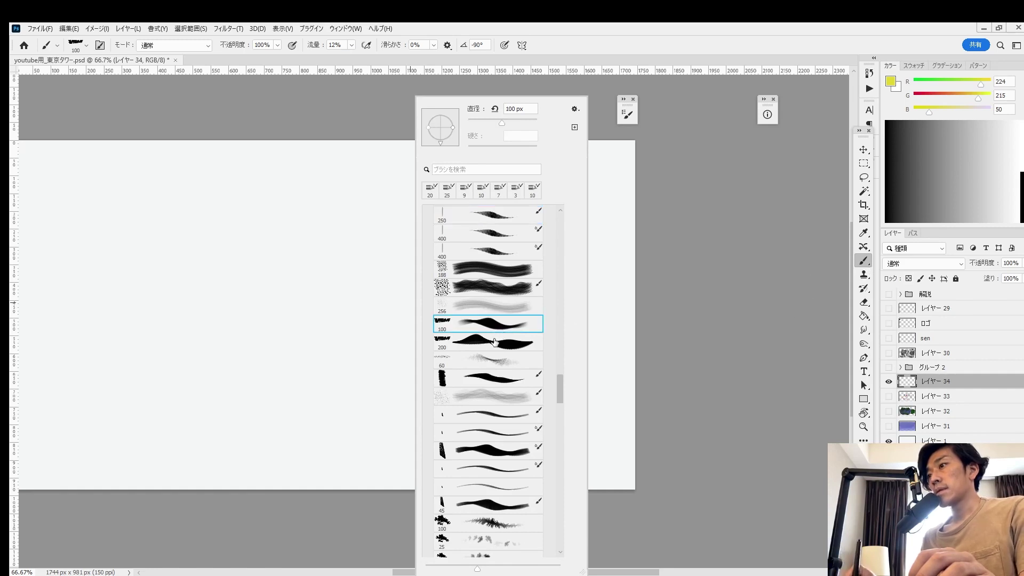
Compare the unmarked 200, 100, 256 and 60 px brush presets by selecting each in turn with the Brush tool active
click(503, 344)
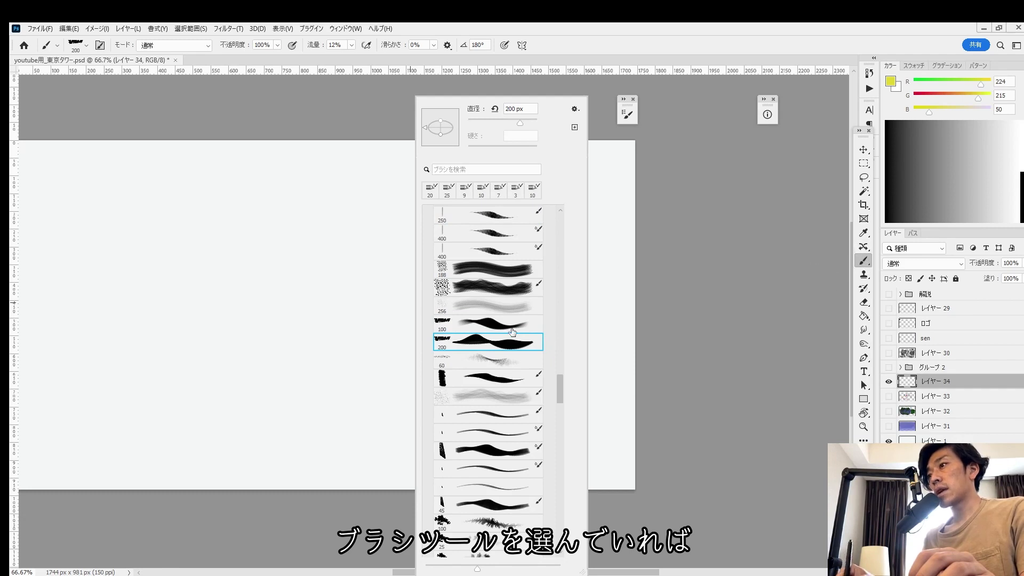
click(498, 319)
click(499, 307)
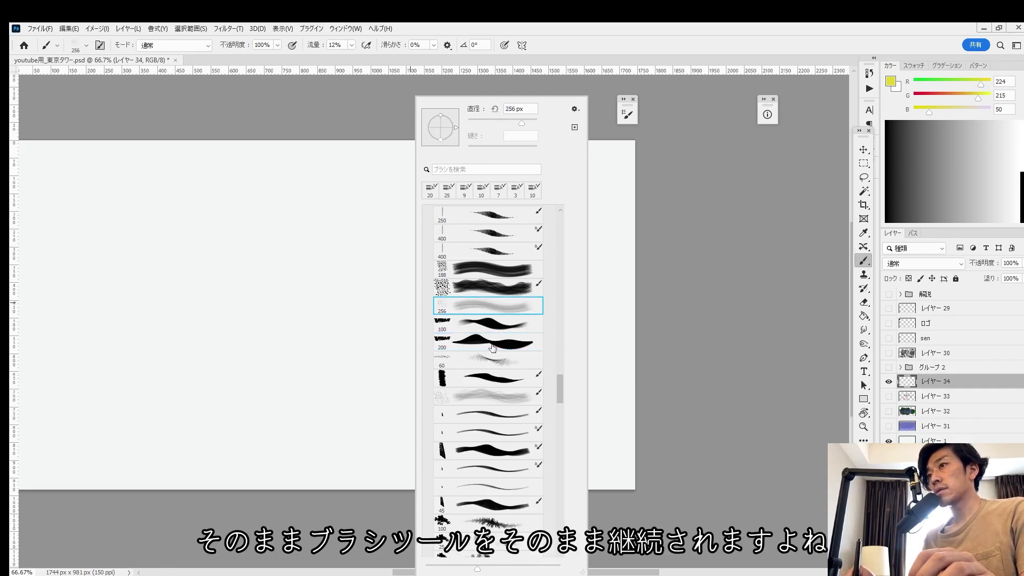
click(492, 348)
click(489, 363)
click(490, 329)
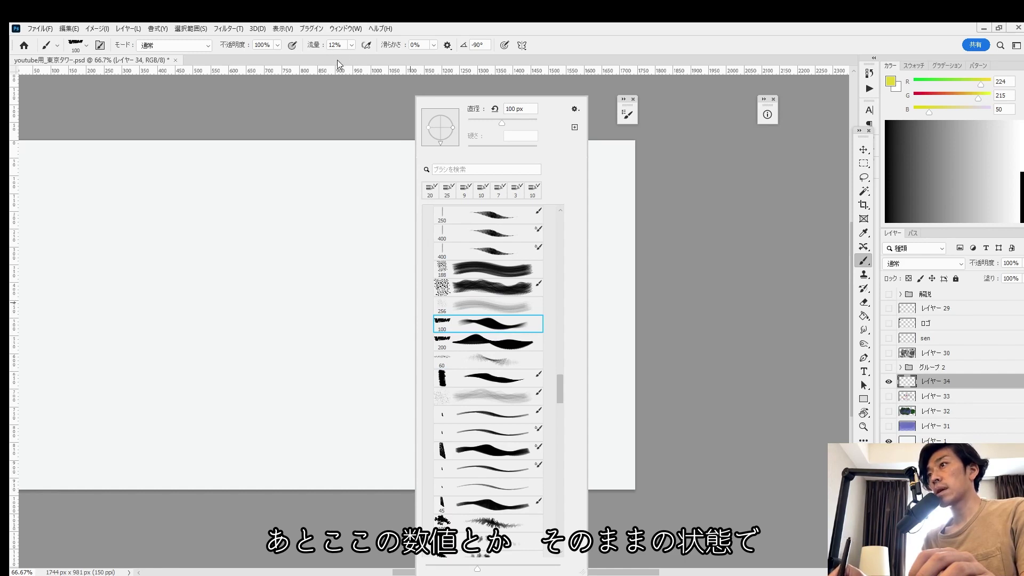
click(493, 348)
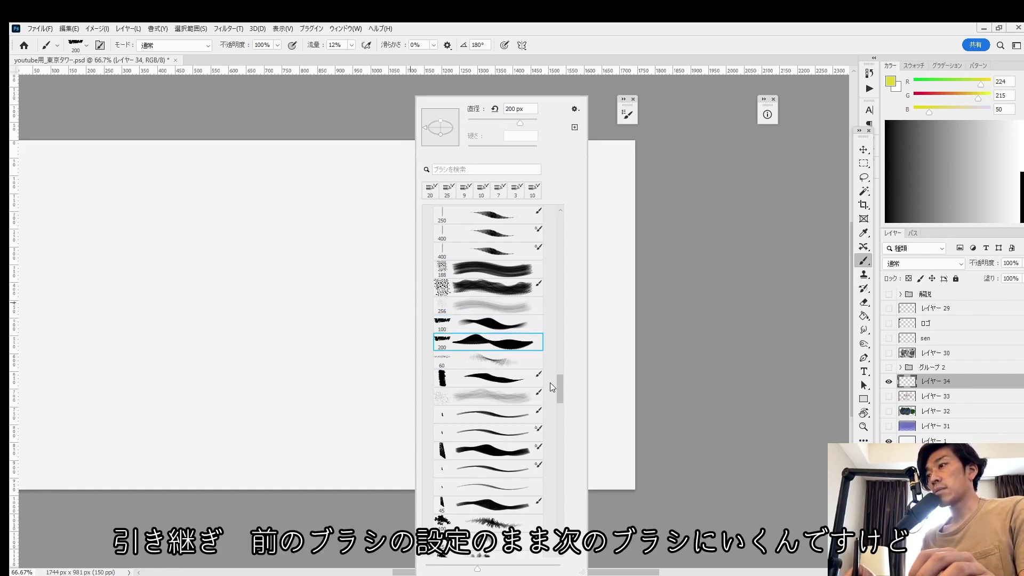
click(494, 369)
click(502, 328)
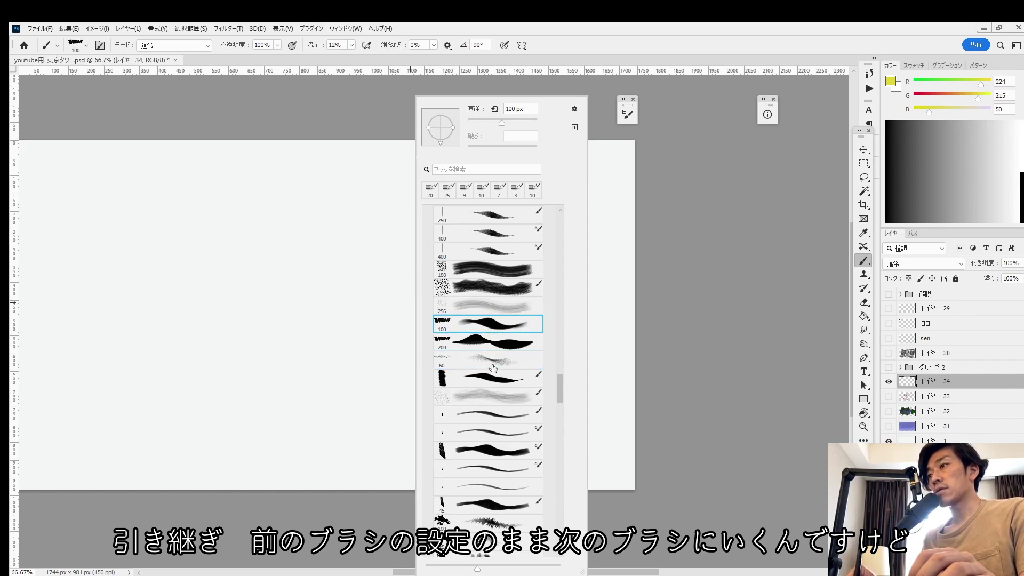
click(493, 363)
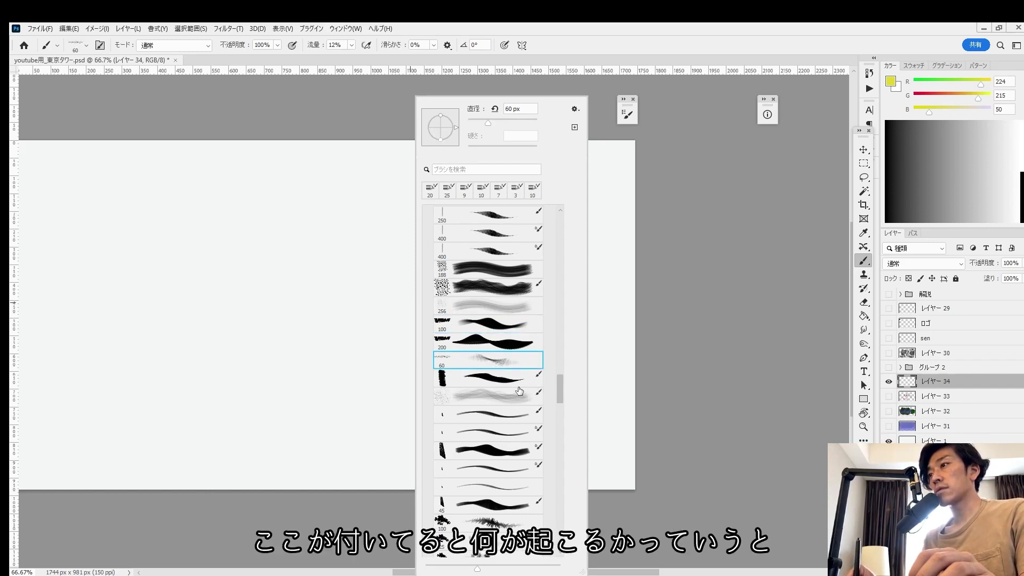
Switch from the Eraser to the brush-marked preset below the 60 px one and scribble short yellow diagonal strokes near the canvas centre
scroll(560, 391, down, 1)
key(e)
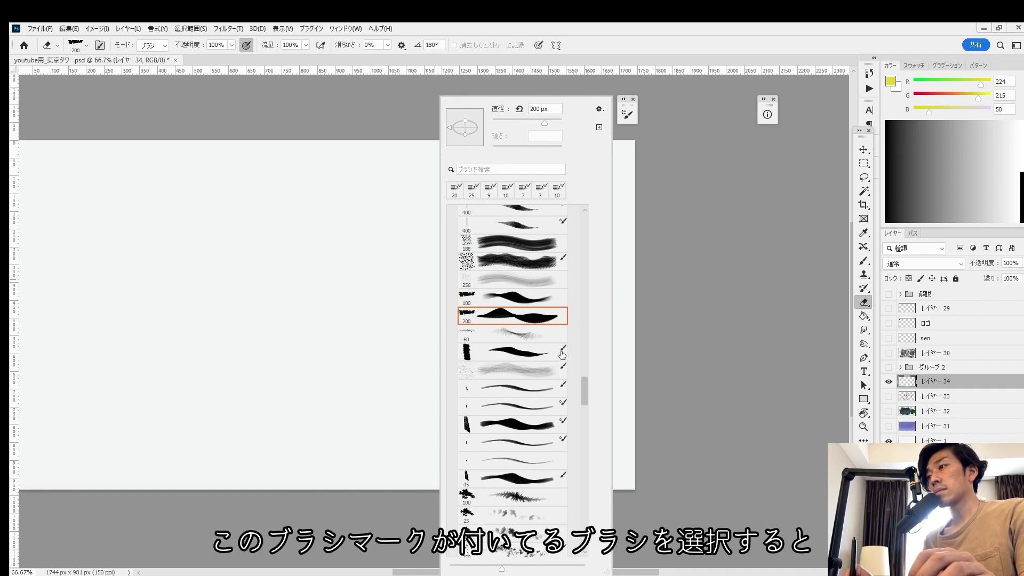
click(522, 358)
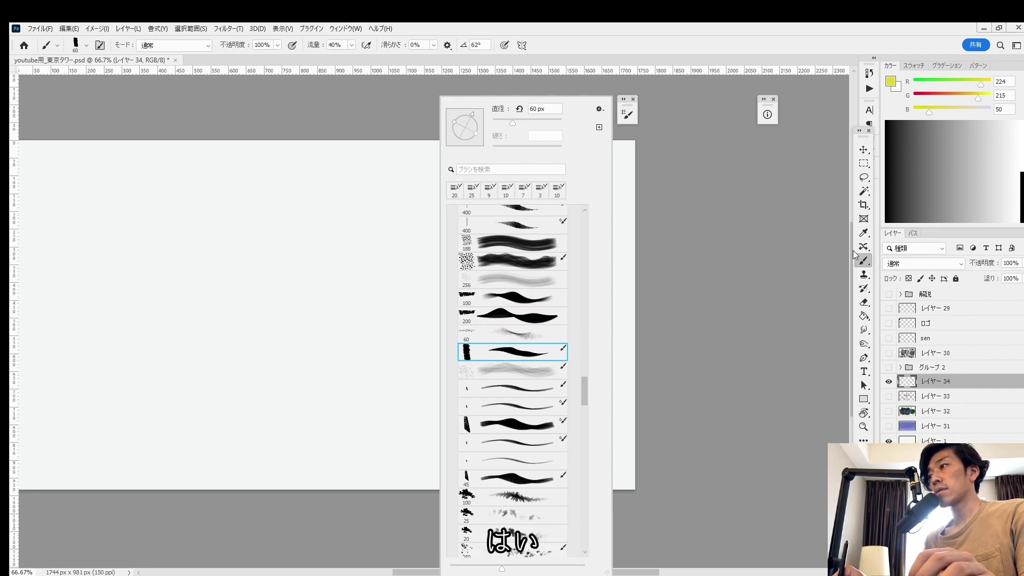
drag(243, 322, 322, 283)
Compare numbered and unnumbered presets by selecting the 100 px, thin unnumbered and 200 px brushes in turn
right_click(480, 316)
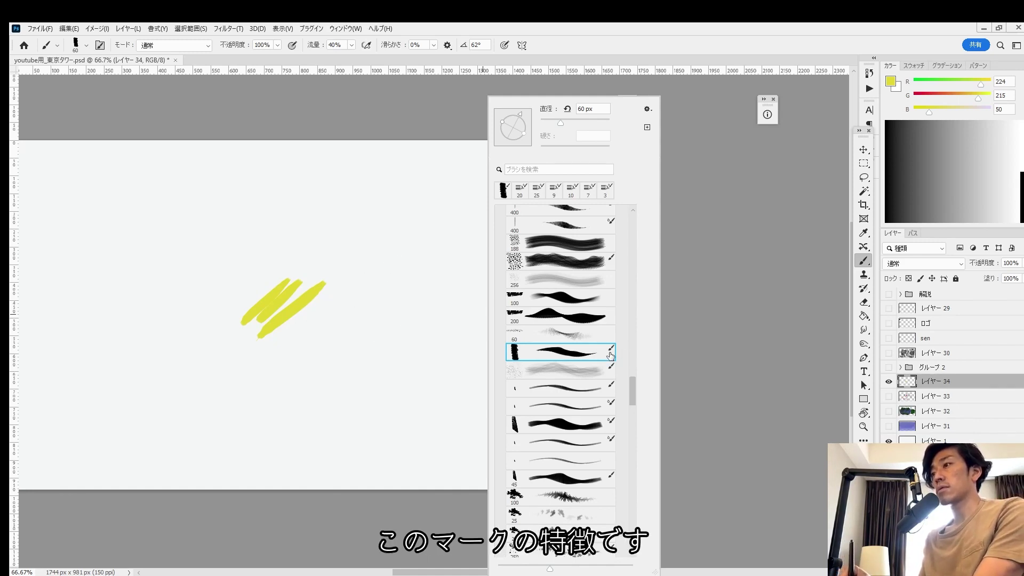
scroll(611, 364, up, 1)
click(536, 346)
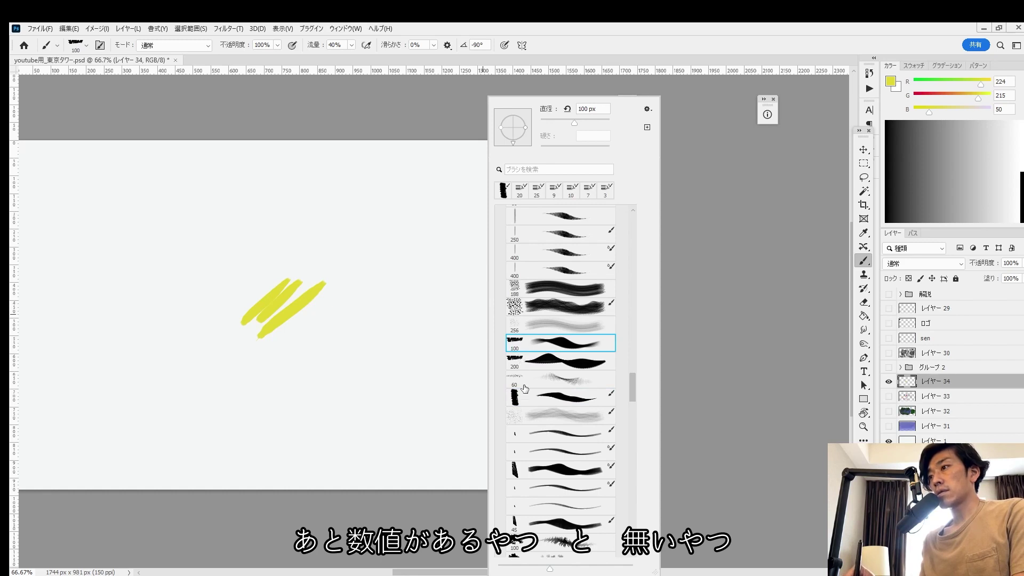
click(539, 440)
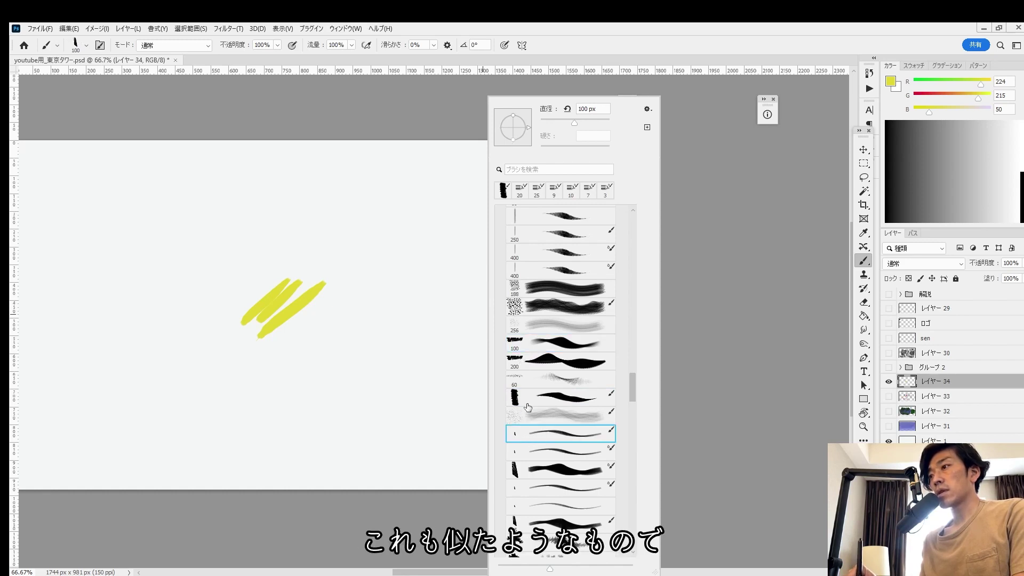
click(515, 353)
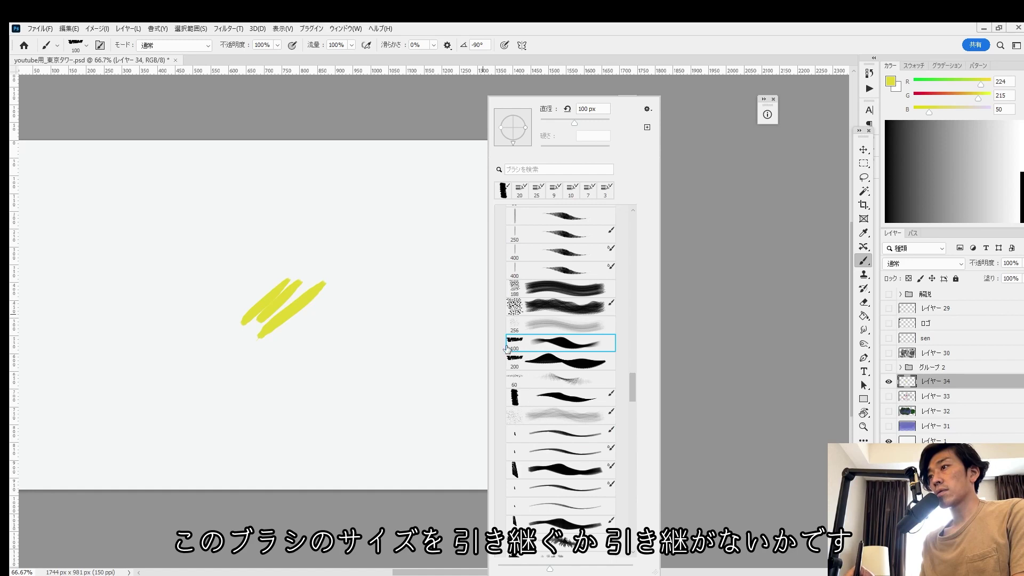
click(542, 367)
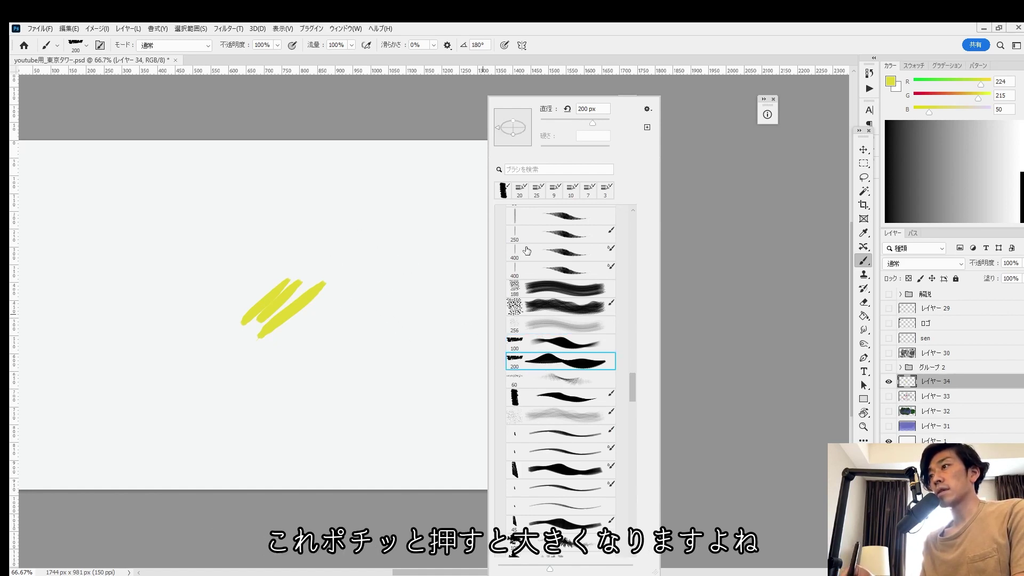
click(547, 505)
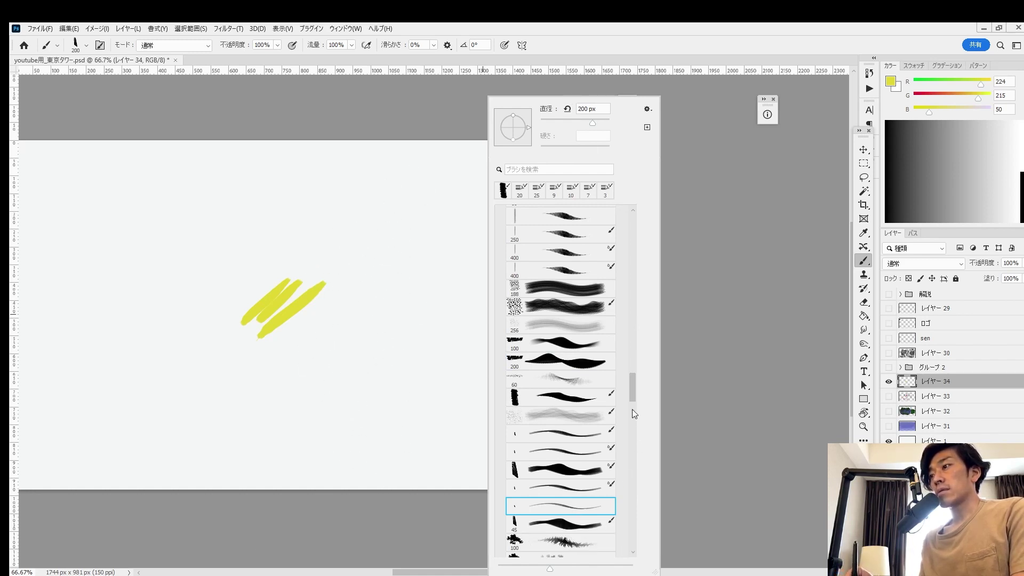
Select the unnumbered stick preset just above the 250 px one and paint a broad yellow patch over the scribble
drag(635, 391, 635, 382)
click(587, 324)
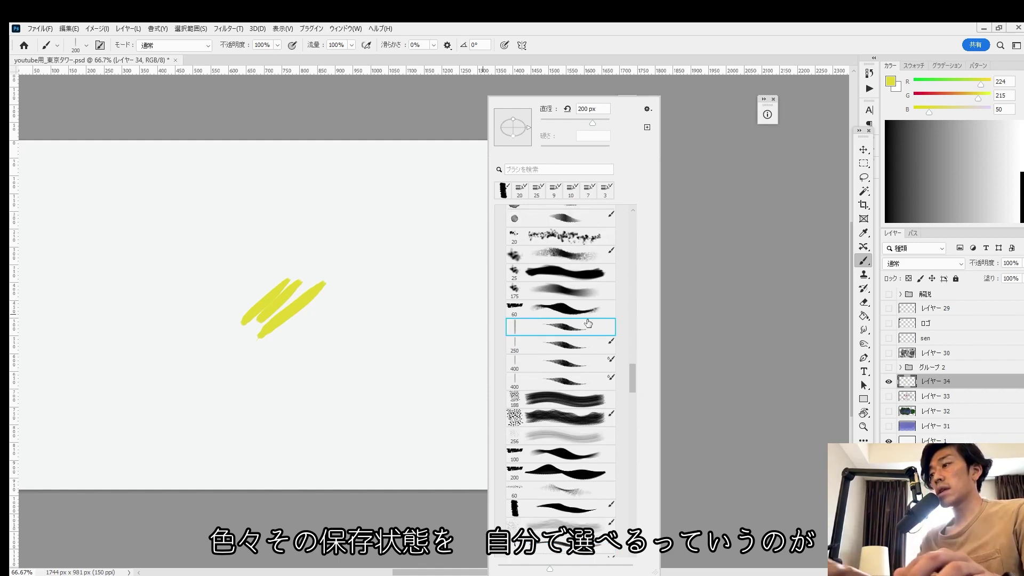
right_click(438, 269)
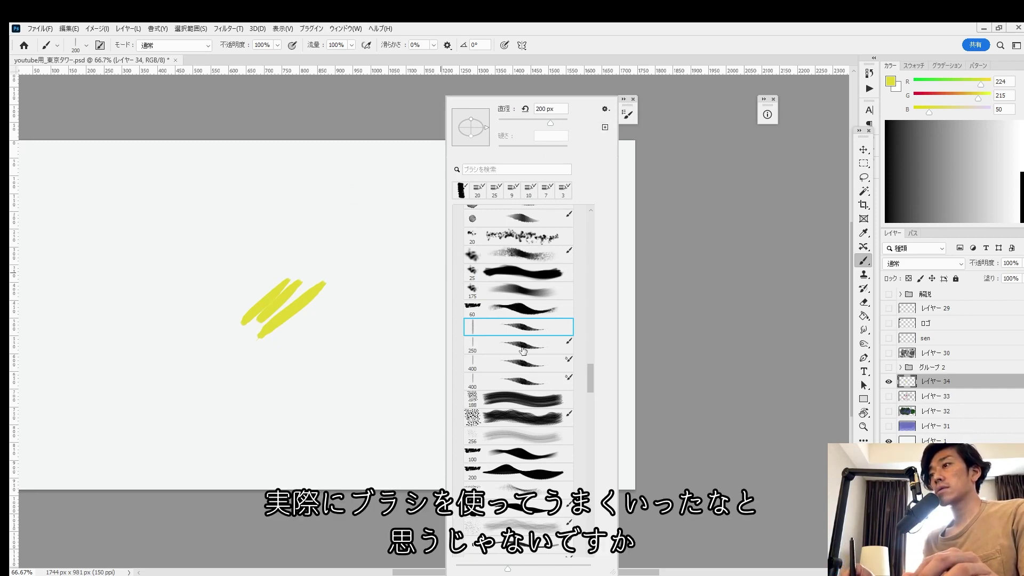
click(491, 332)
mouse_move(354, 249)
mouse_down()
mouse_move(296, 256)
mouse_move(394, 268)
mouse_move(347, 309)
mouse_up()
Set the brush flow to 51% and extend the yellow patch with further broad strokes
click(351, 45)
drag(357, 60, 334, 60)
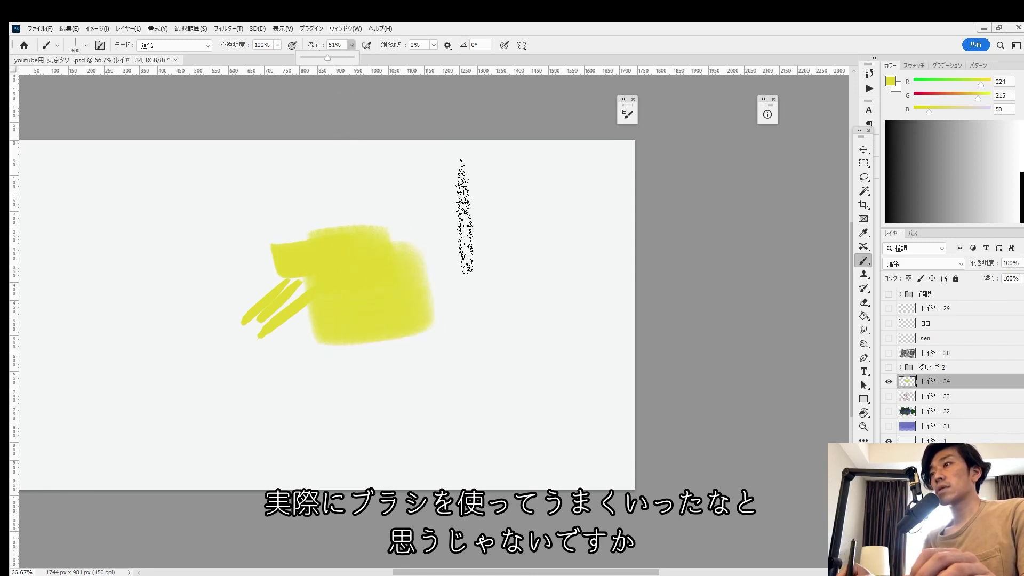
drag(463, 216, 306, 216)
Reduce the brush size to 500 px and turn off テクスチャ in the brush settings
key(F5)
key(bracketleft)
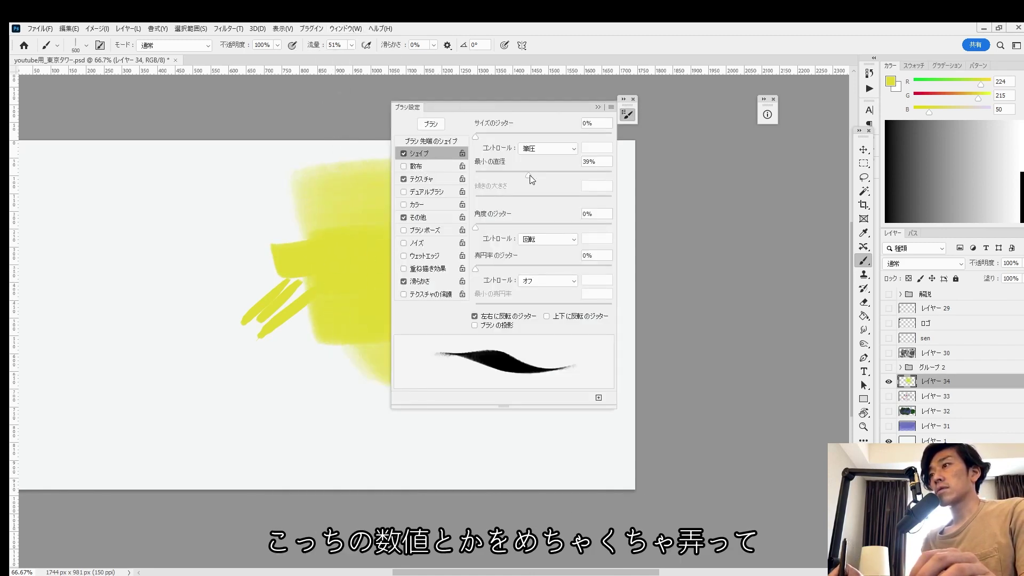
click(424, 179)
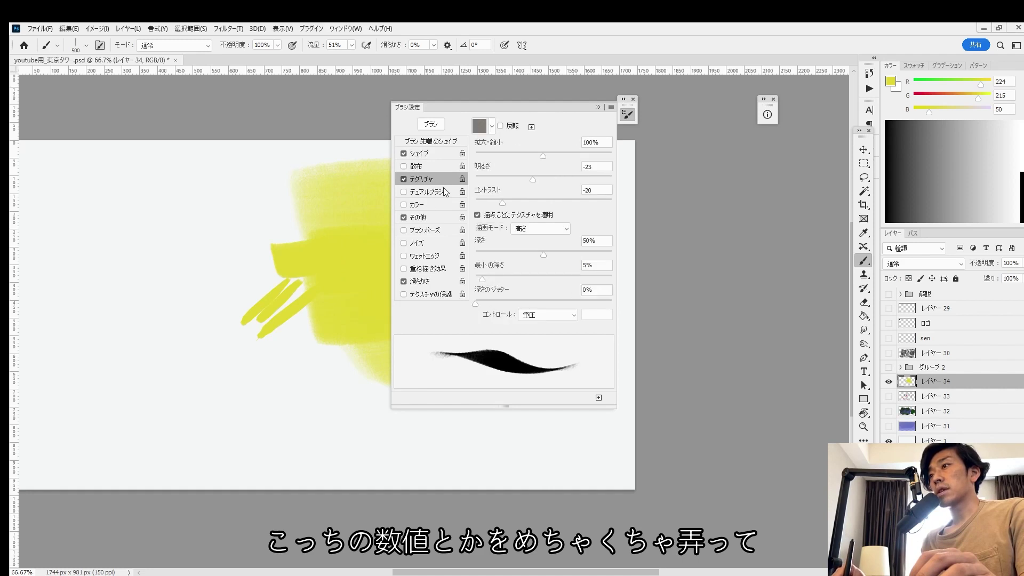
click(404, 179)
Move the brush settings clear of the painting and paint pale yellow patches in the lower-left part of the canvas
drag(473, 106, 620, 101)
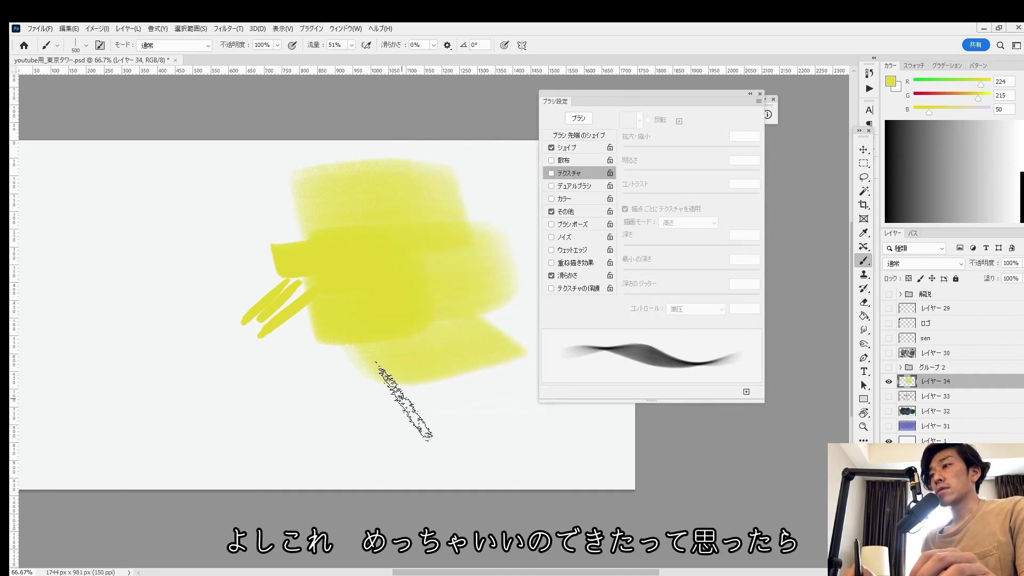
mouse_move(405, 404)
mouse_down()
mouse_move(224, 410)
mouse_move(365, 396)
mouse_up()
drag(257, 327, 389, 327)
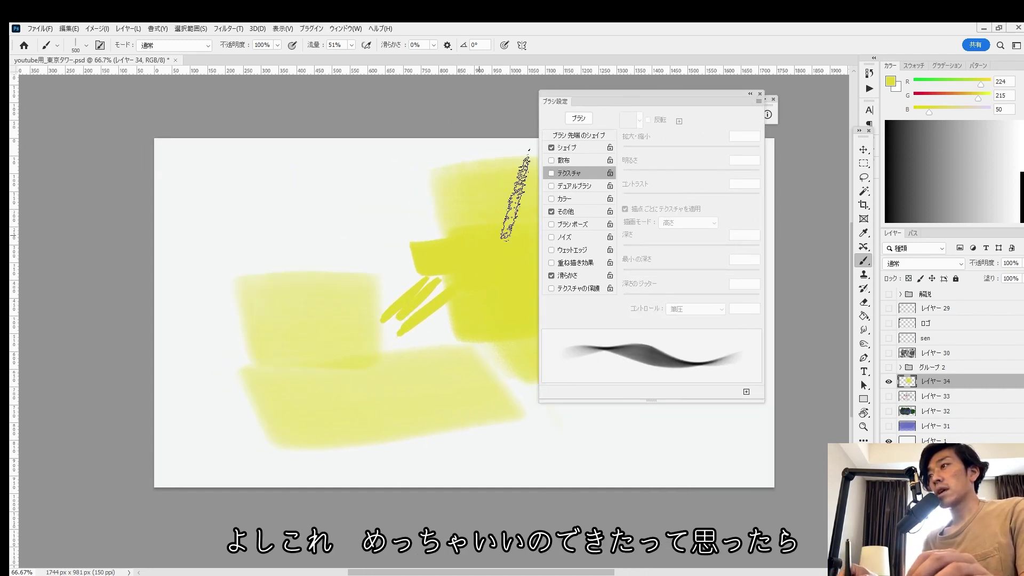
Set the brush flow to 50% and test it with a faint stroke around the upper yellow patch
mouse_move(679, 93)
mouse_down()
mouse_move(548, 184)
mouse_move(172, 116)
mouse_up()
click(352, 45)
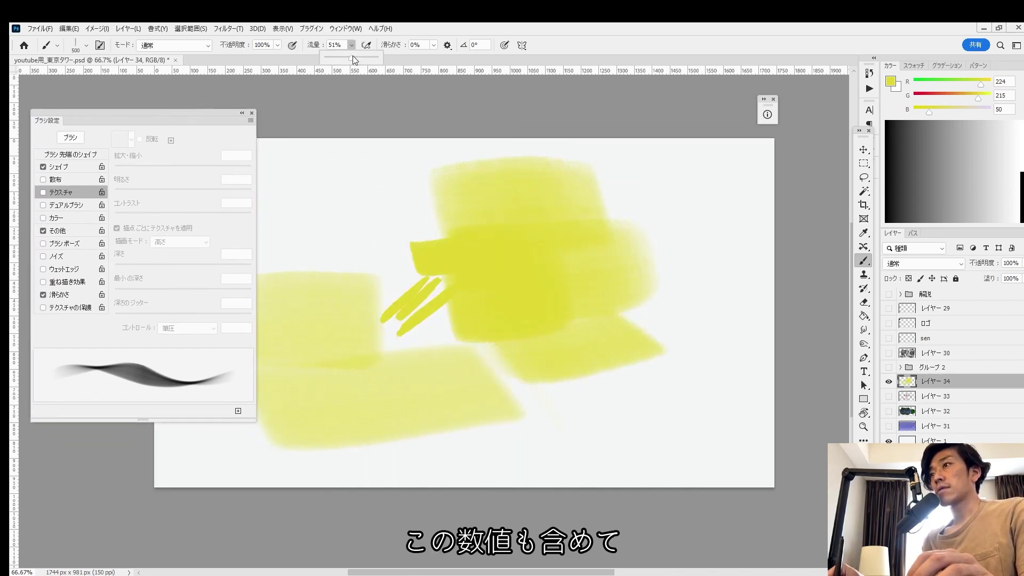
drag(352, 57, 353, 59)
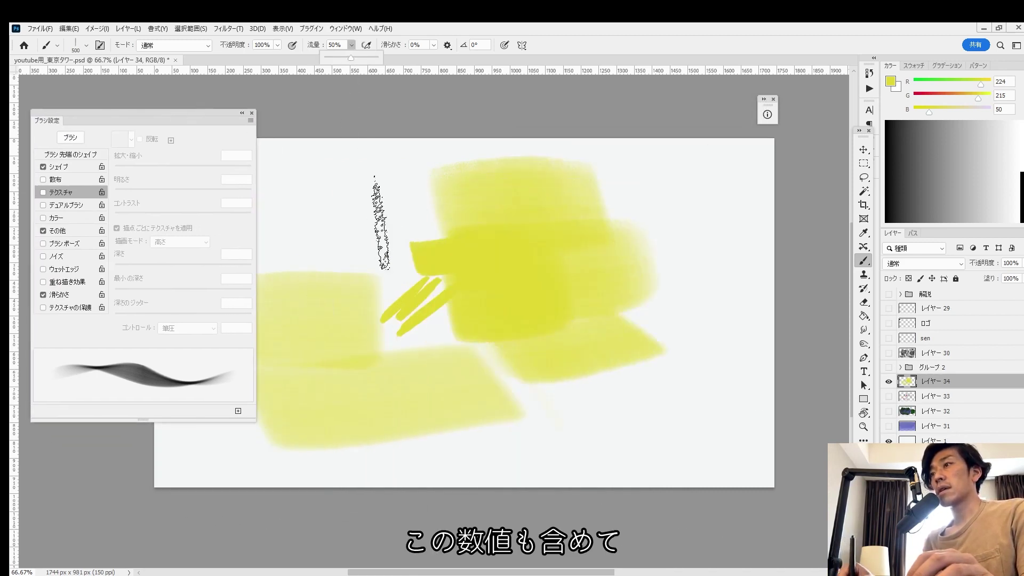
click(370, 175)
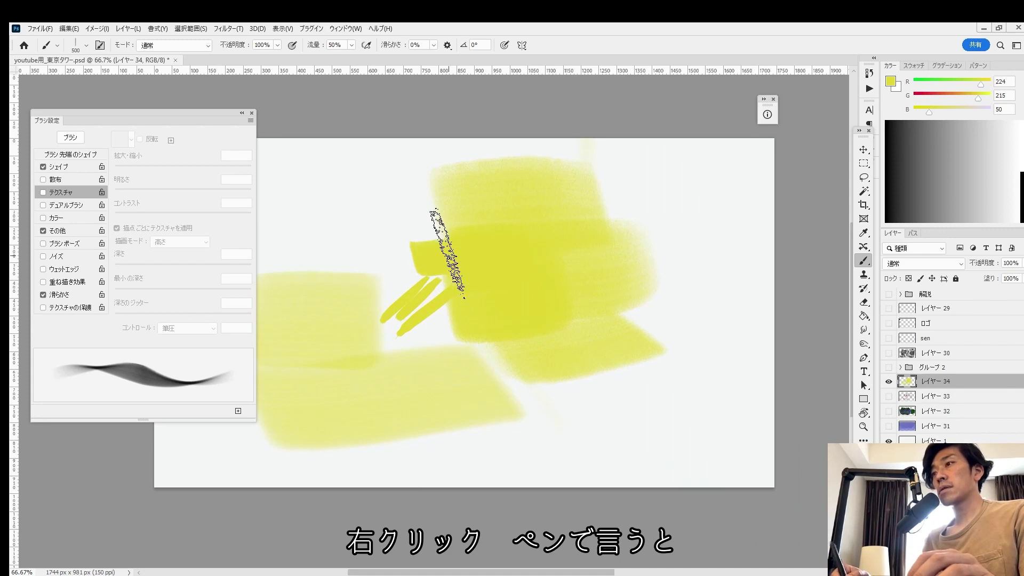
Start saving the customised 500 px brush as a new preset, demonstrating ブラシサイズをプリセットで保存 on and off with ツール設定を含める off
right_click(354, 215)
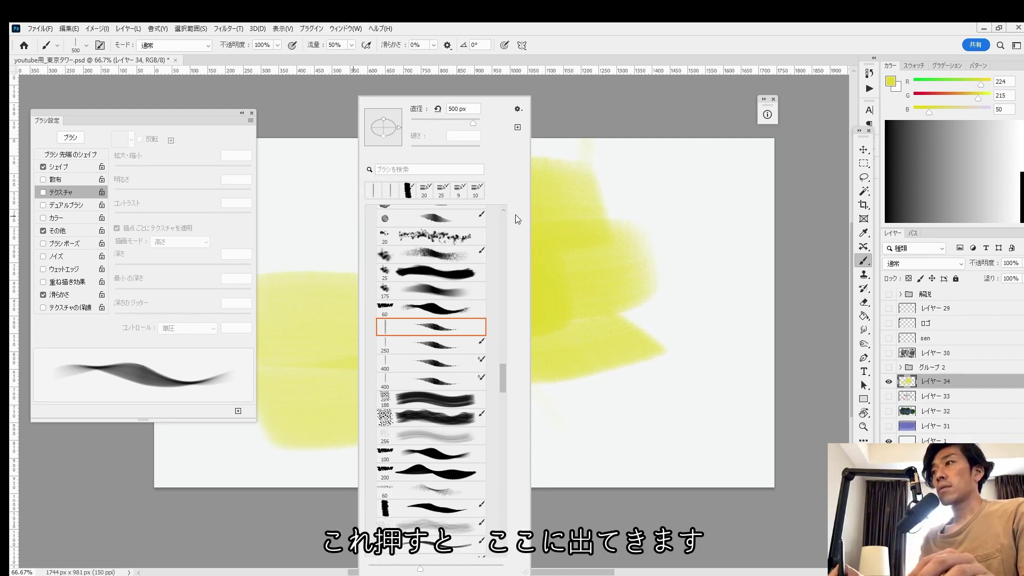
click(517, 128)
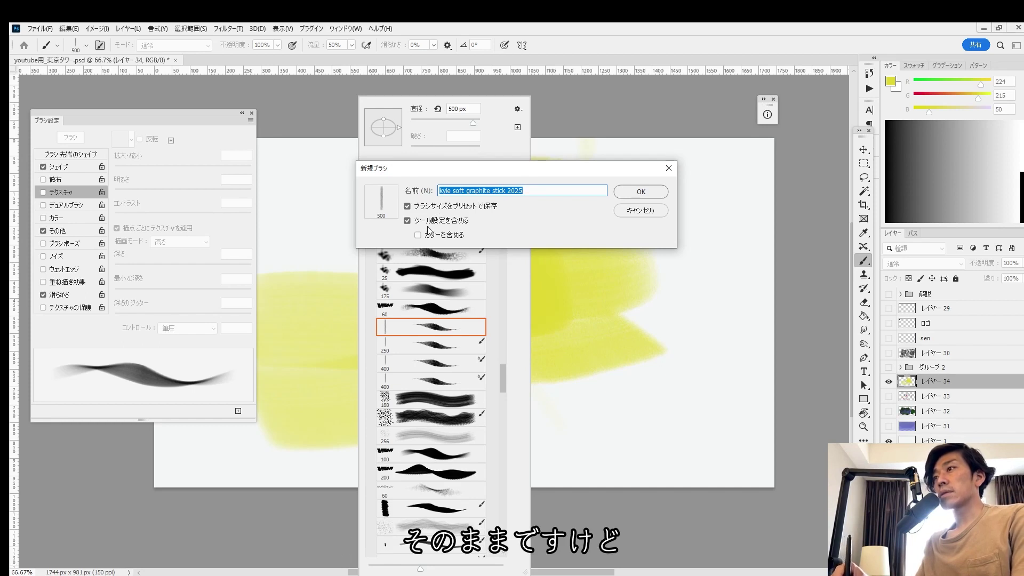
click(408, 221)
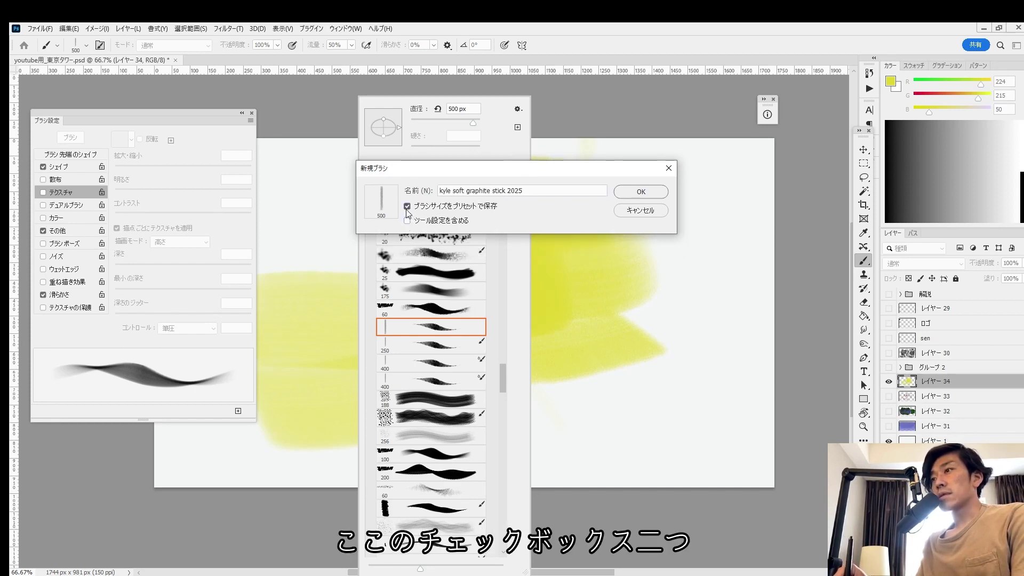
click(407, 207)
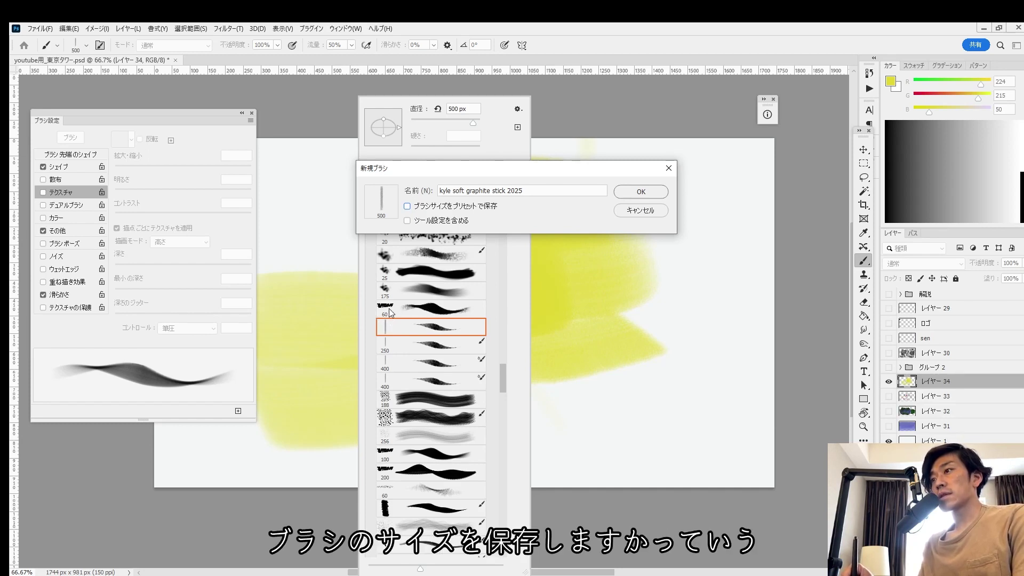
click(408, 207)
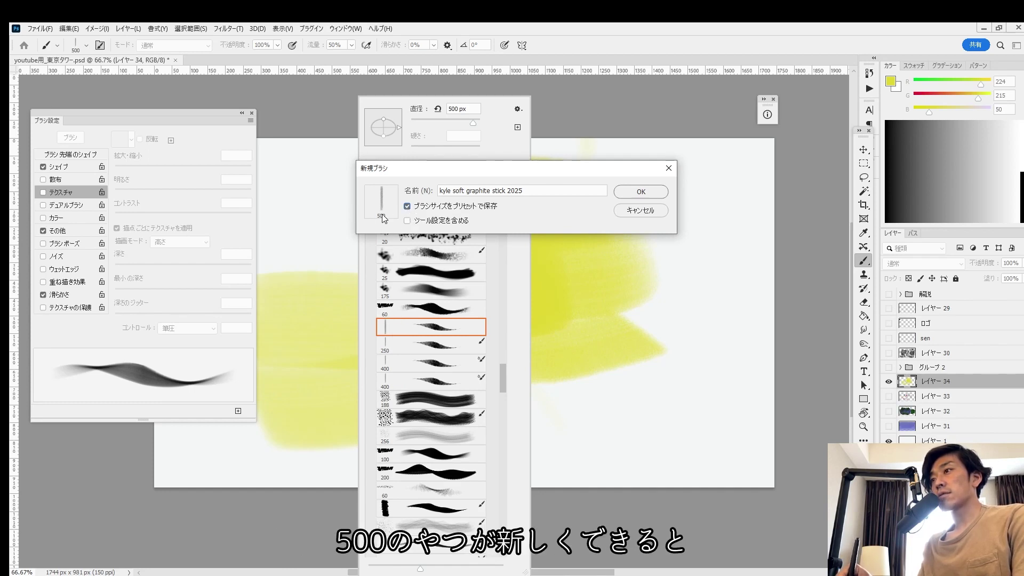
click(408, 207)
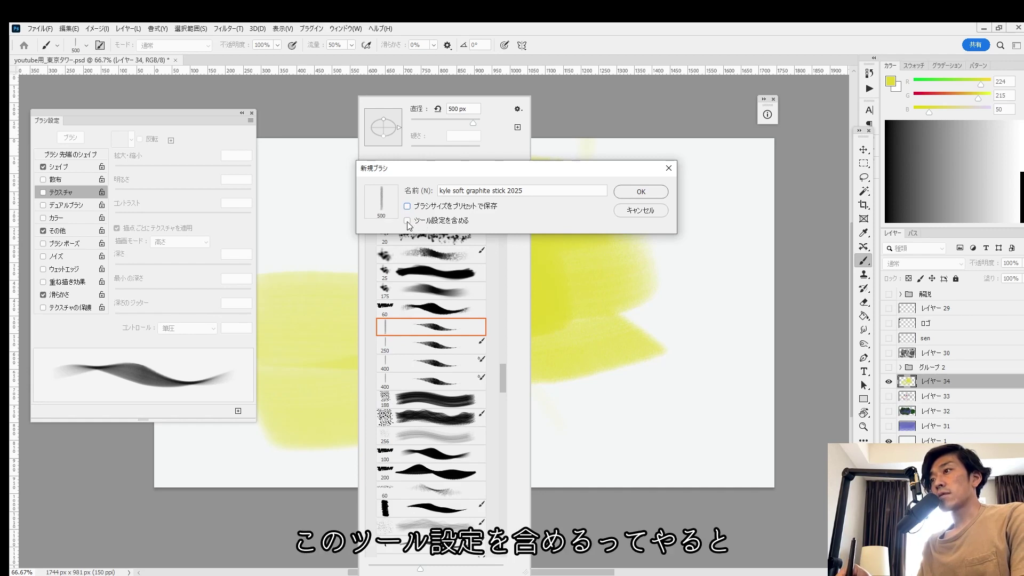
Demonstrate the ツール設定を含める option on and off for the new brush, and cancel without saving the preset
click(407, 221)
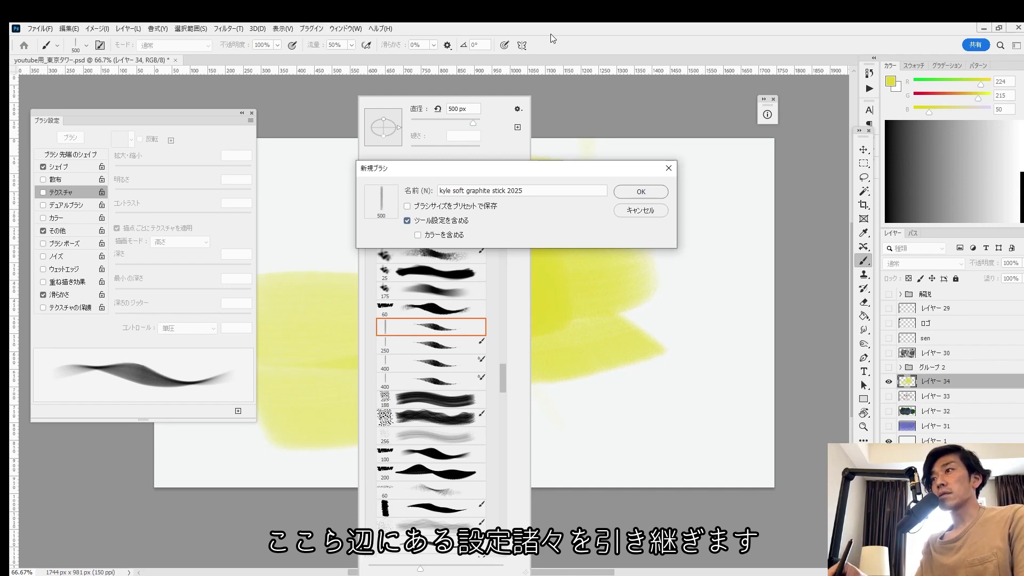
click(408, 220)
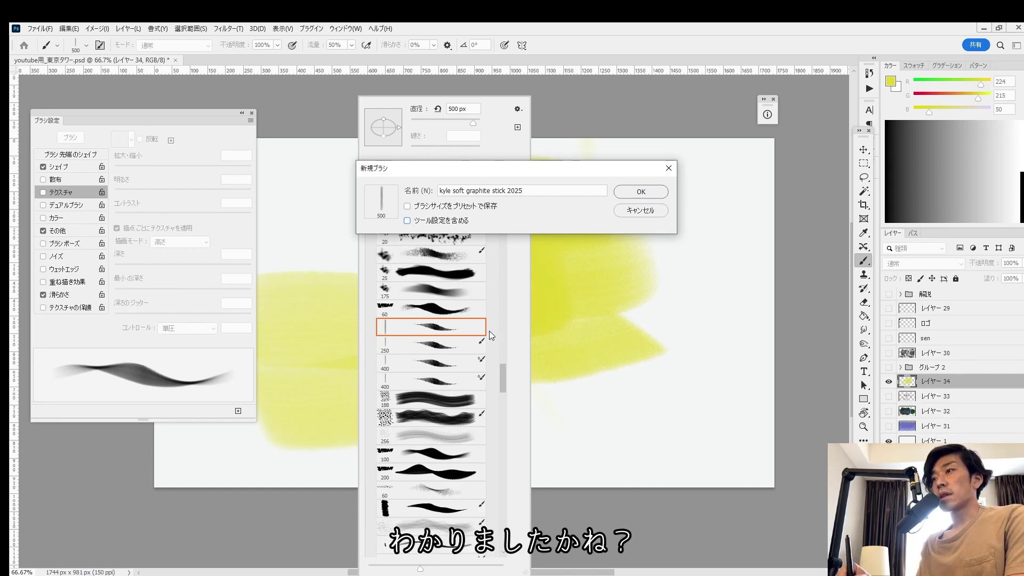
click(407, 221)
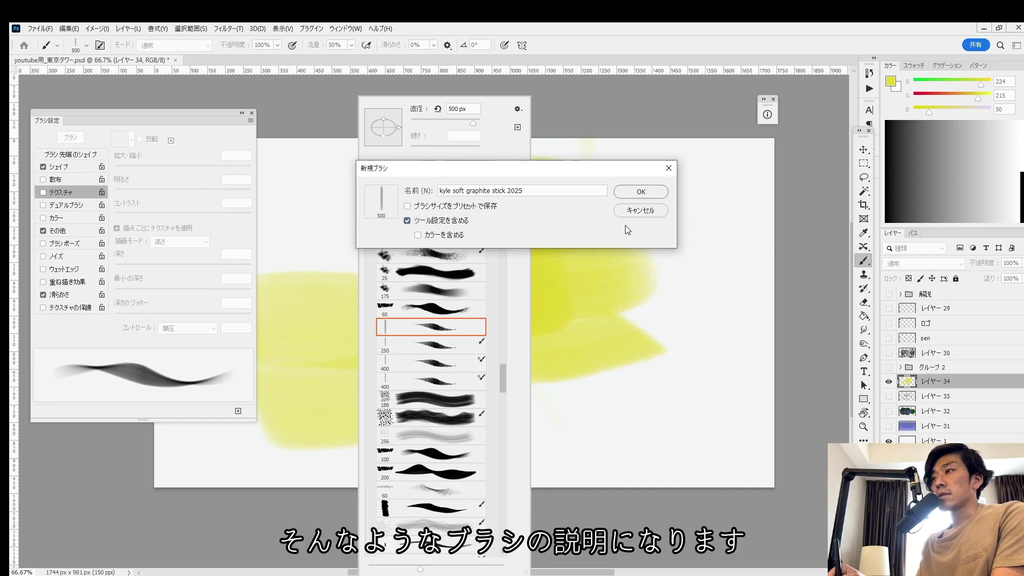
click(643, 211)
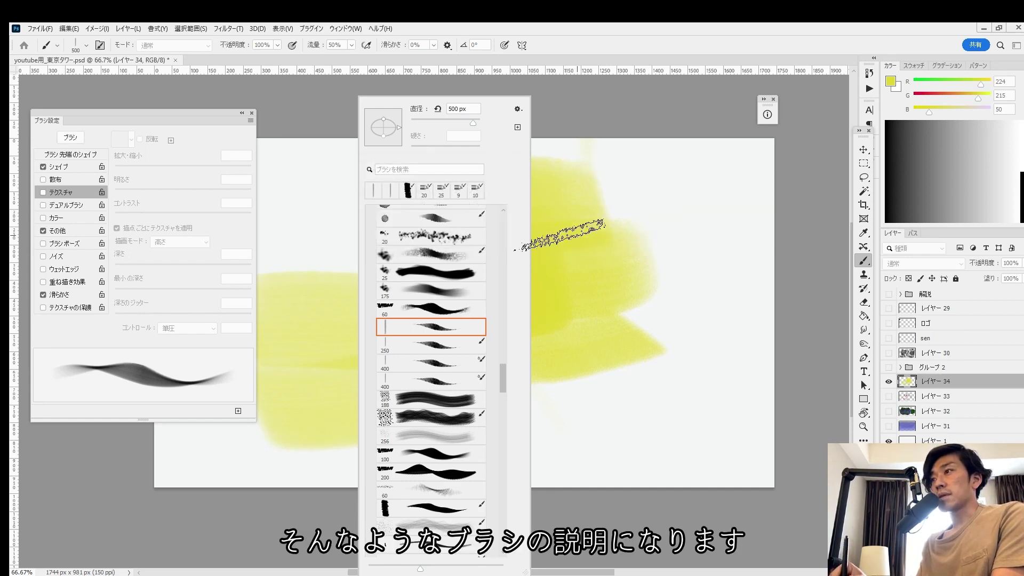
click(591, 99)
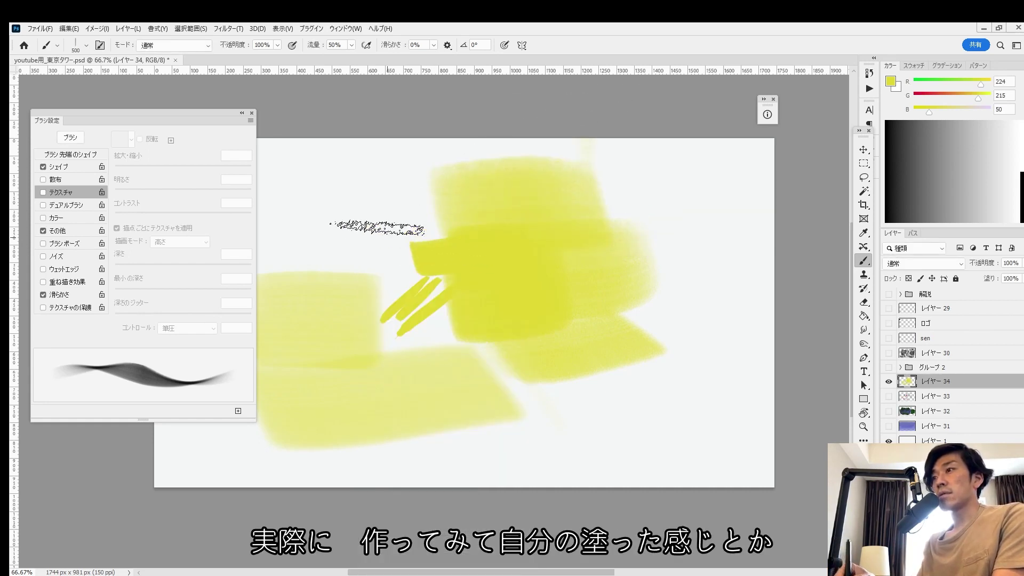
Cover most of the canvas with broad overlapping yellow strokes using the 500 px brush at 50% flow
drag(359, 178, 357, 311)
drag(408, 179, 405, 320)
drag(712, 323, 426, 381)
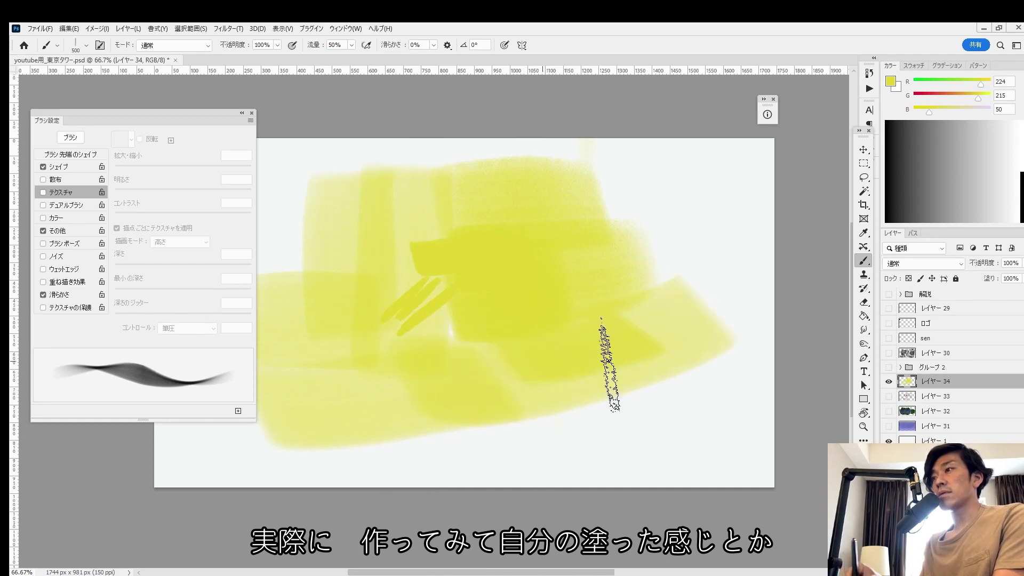
drag(715, 399, 313, 412)
drag(726, 234, 612, 283)
drag(673, 227, 577, 272)
drag(628, 213, 584, 230)
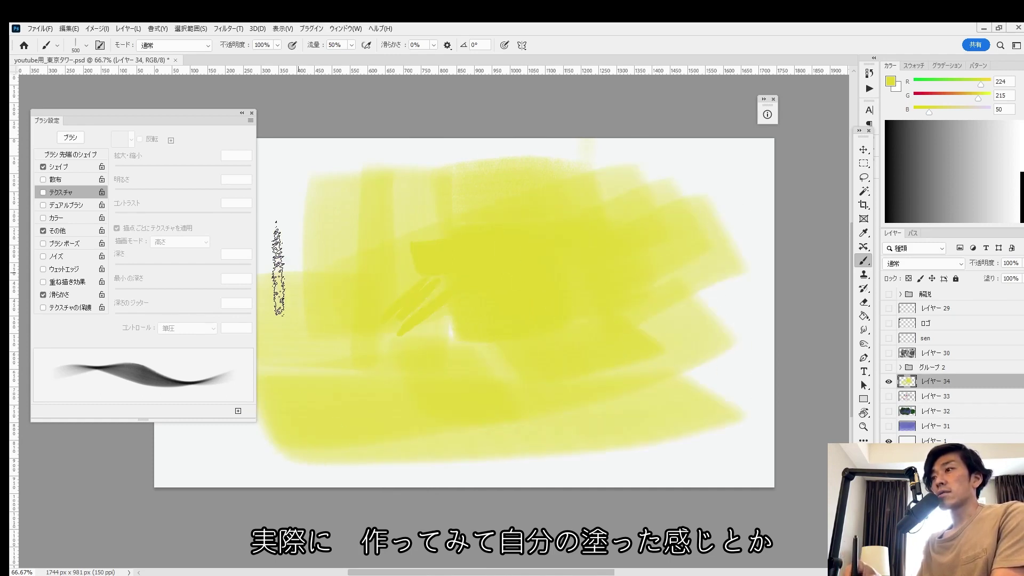
drag(728, 187, 586, 191)
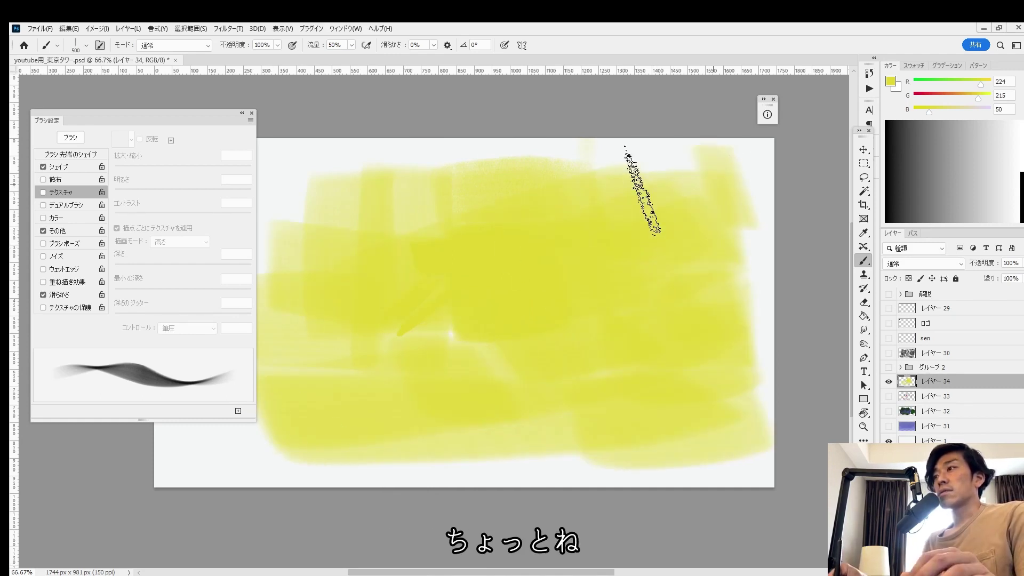
drag(555, 208, 707, 199)
mouse_move(576, 194)
mouse_down()
mouse_move(347, 192)
mouse_move(336, 267)
mouse_move(348, 354)
mouse_move(336, 410)
mouse_move(457, 377)
mouse_up()
Adjust the brush size to 400 px and extend the yellow paint near the canvas's upper-left edge
key(bracketright)
key(bracketright)
key(bracketright)
key(bracketleft)
key(bracketleft)
key(bracketleft)
key(bracketleft)
key(bracketleft)
key(bracketleft)
key(bracketleft)
key(bracketleft)
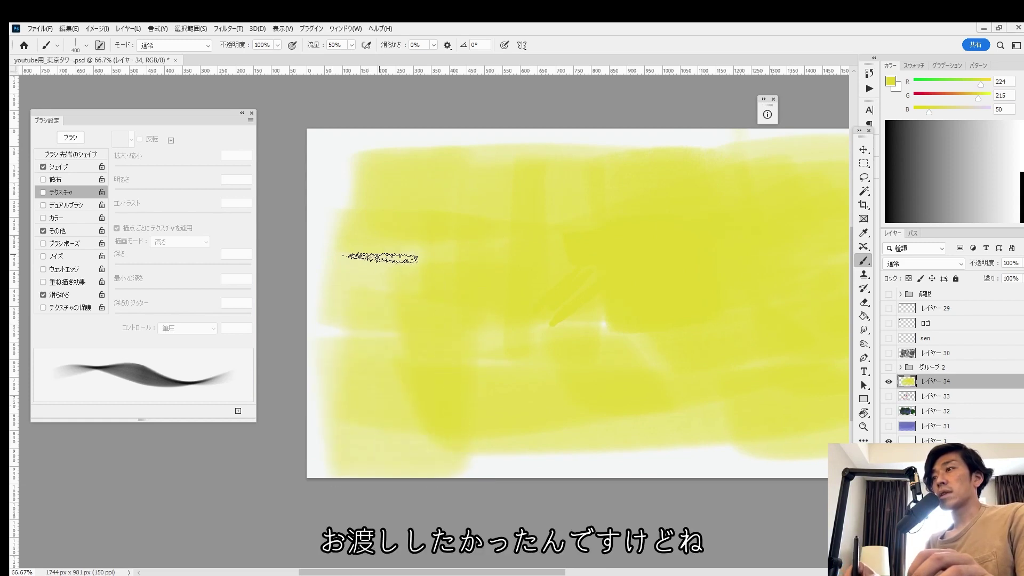
drag(354, 155, 385, 163)
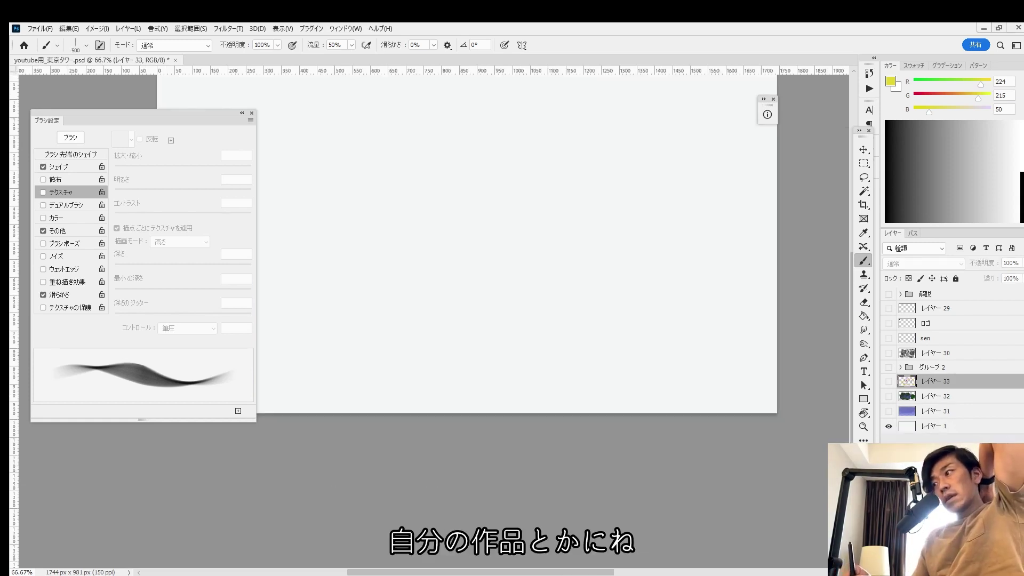
Create a new blank layer above レイヤー 33 and choose the 400 px scattered texture brush from the presets
key(ctrl+shift+alt+n)
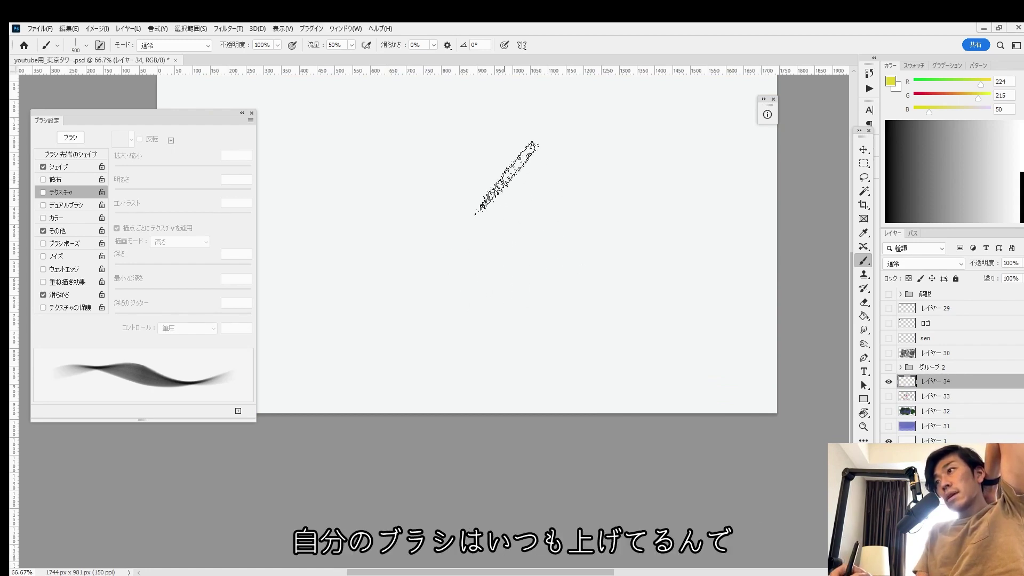
right_click(501, 227)
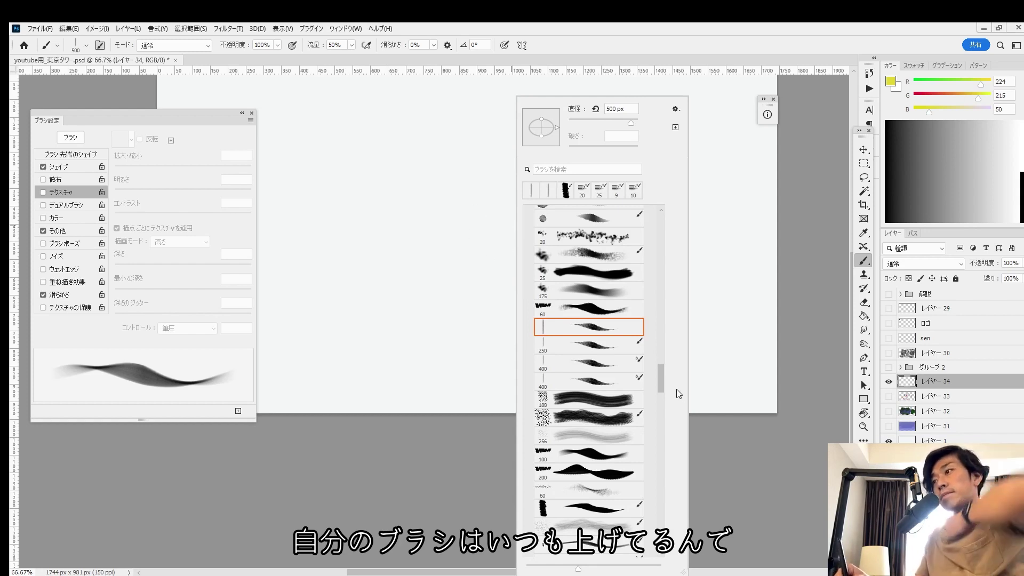
mouse_move(663, 383)
mouse_down()
mouse_move(671, 447)
mouse_move(670, 403)
mouse_up()
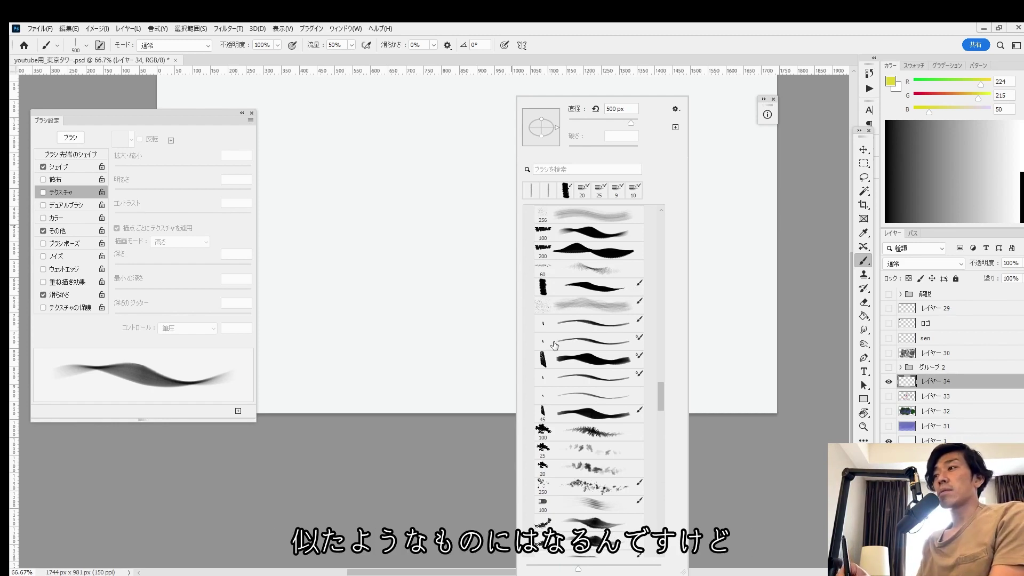
mouse_move(661, 398)
mouse_down()
mouse_move(651, 252)
mouse_move(652, 282)
mouse_move(643, 283)
mouse_move(665, 290)
mouse_up()
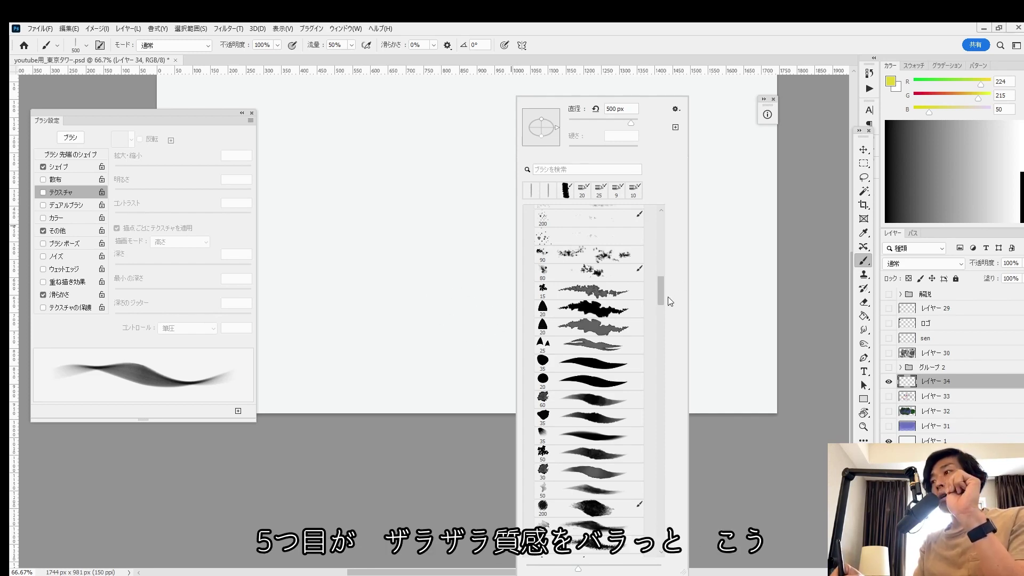
drag(663, 299, 659, 274)
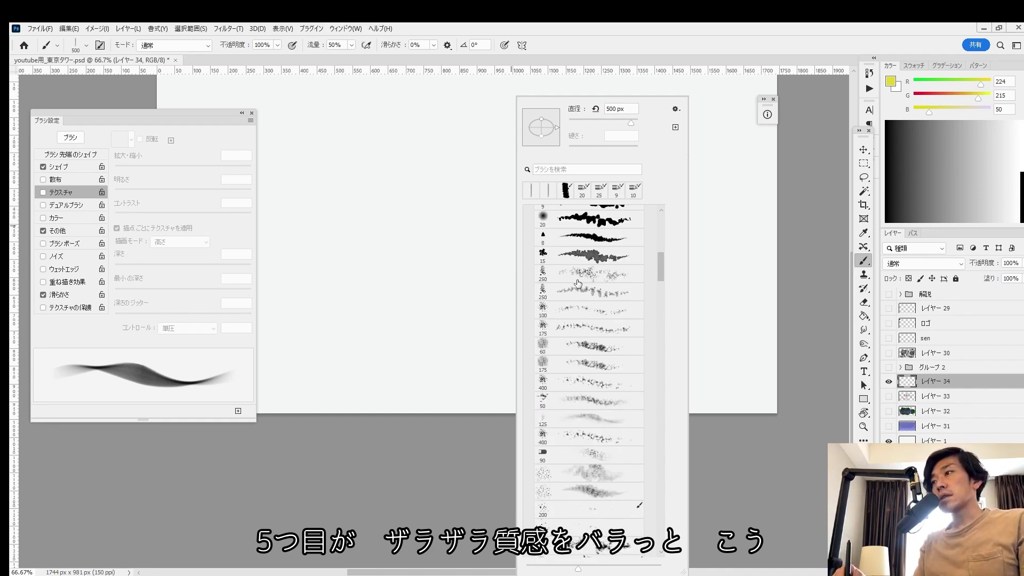
click(592, 388)
Spread rough, grainy yellow texture across the canvas at about 500 px and enlarge the brush to 800 px
mouse_move(378, 205)
mouse_down()
mouse_move(504, 240)
mouse_move(577, 229)
mouse_move(576, 214)
mouse_move(663, 251)
mouse_move(537, 217)
mouse_move(521, 267)
mouse_up()
key(bracketleft)
key(bracketleft)
mouse_move(504, 223)
mouse_down()
mouse_move(570, 275)
mouse_move(366, 354)
mouse_move(606, 354)
mouse_up()
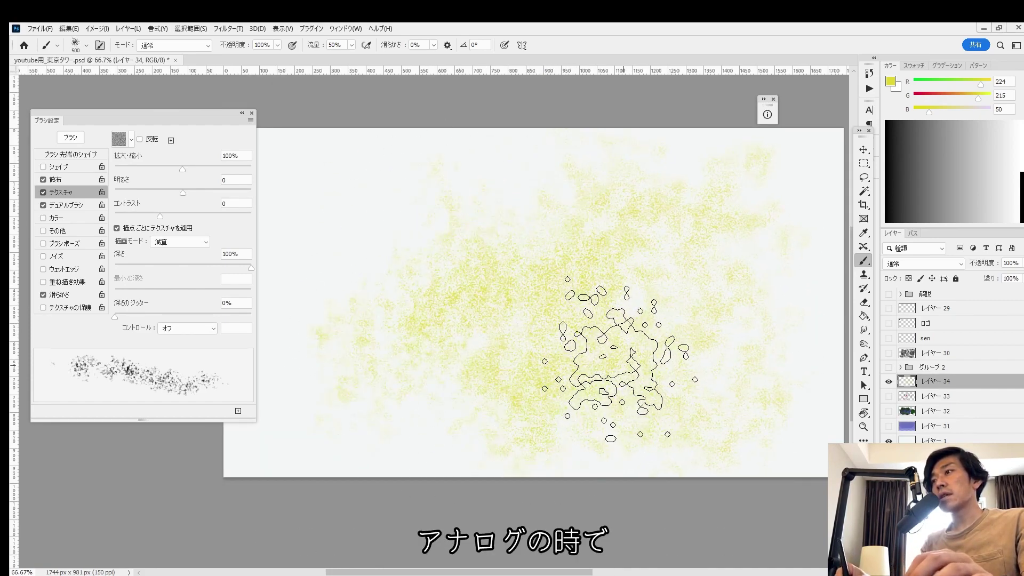
key(bracketleft)
key(bracketright)
key(bracketright)
key(bracketright)
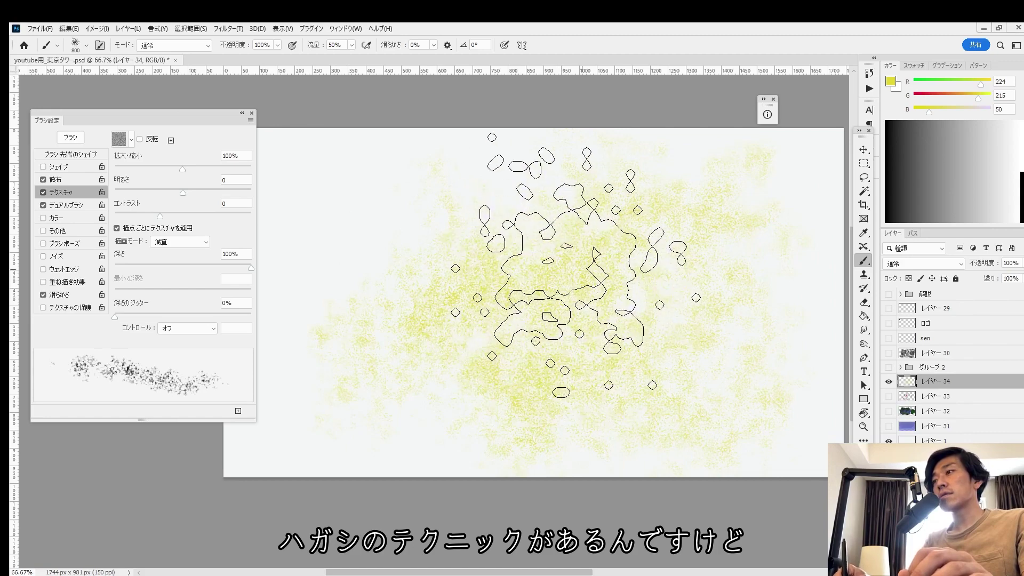
Choose the speckled wet-edge brush preset, scatter yellow grains over the whole canvas at up to 600 px, and reduce the brush to 400 px
right_click(587, 267)
click(650, 492)
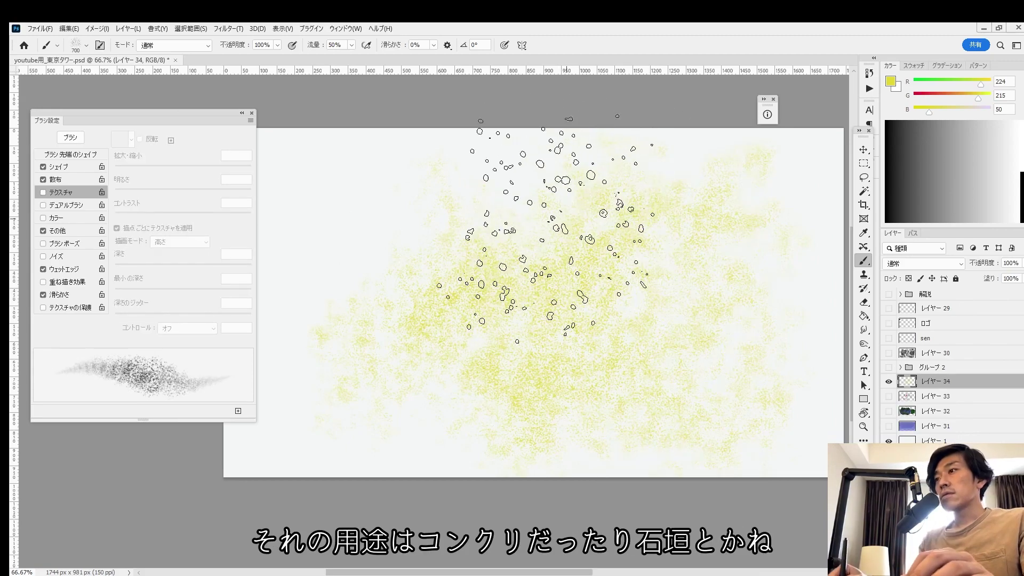
mouse_move(503, 183)
mouse_down()
mouse_move(388, 354)
mouse_move(343, 297)
mouse_move(576, 405)
mouse_up()
drag(615, 334, 441, 361)
key(bracketright)
key(bracketright)
drag(548, 229, 470, 422)
drag(457, 340, 654, 318)
drag(469, 221, 720, 417)
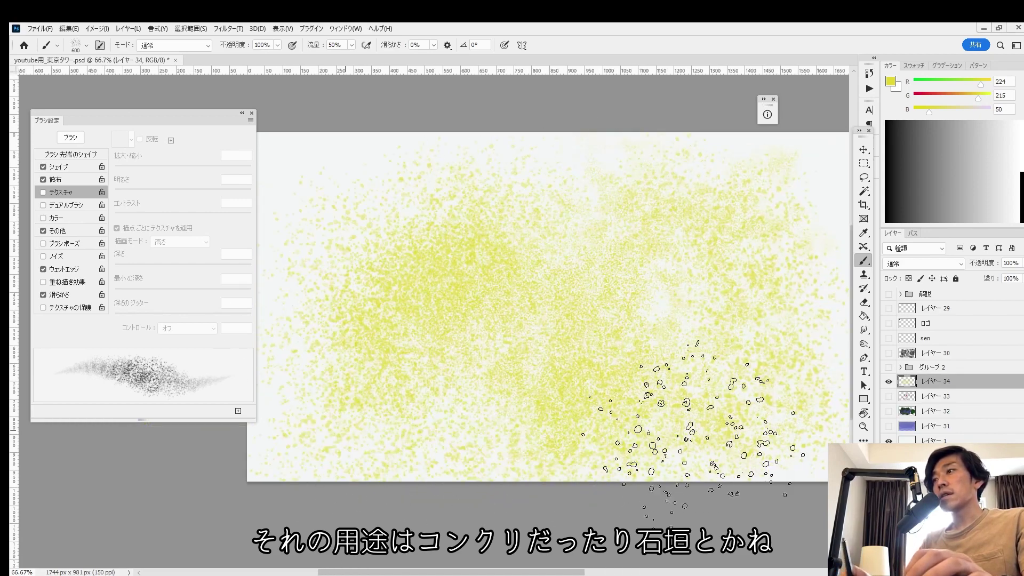
key(bracketleft)
key(bracketleft)
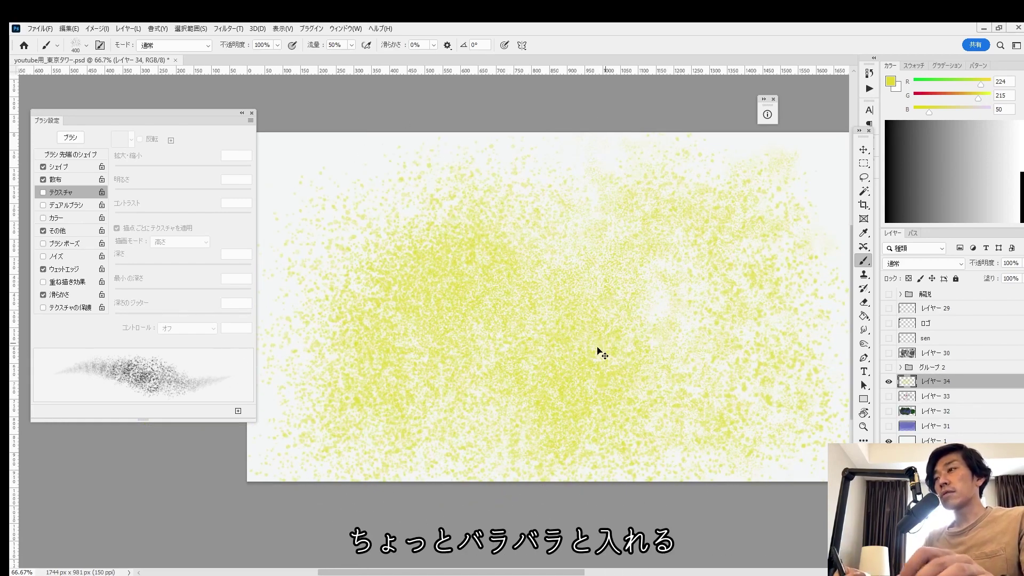
key(ctrl+minus)
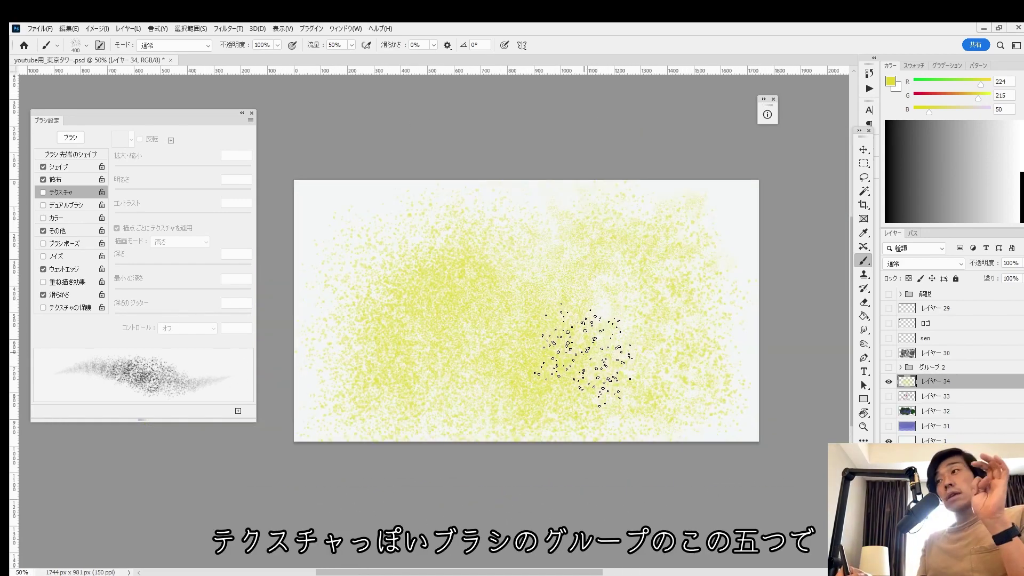
Browse the brush presets from the basic brushes to the texture brushes, sampling the 25 px double-triangle brush and the 9 px spatter brush
right_click(533, 270)
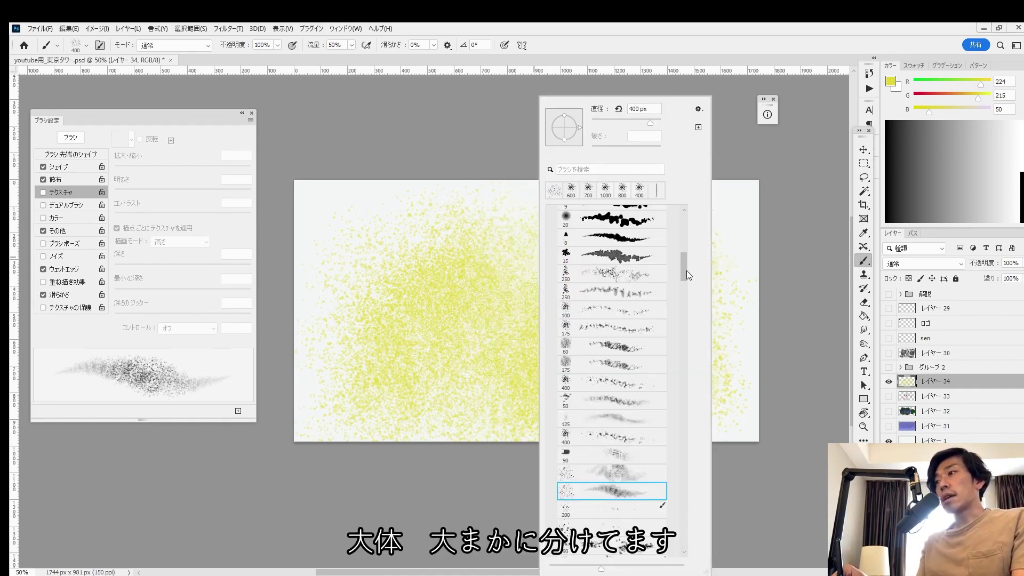
drag(685, 270, 684, 235)
scroll(684, 235, down, 4)
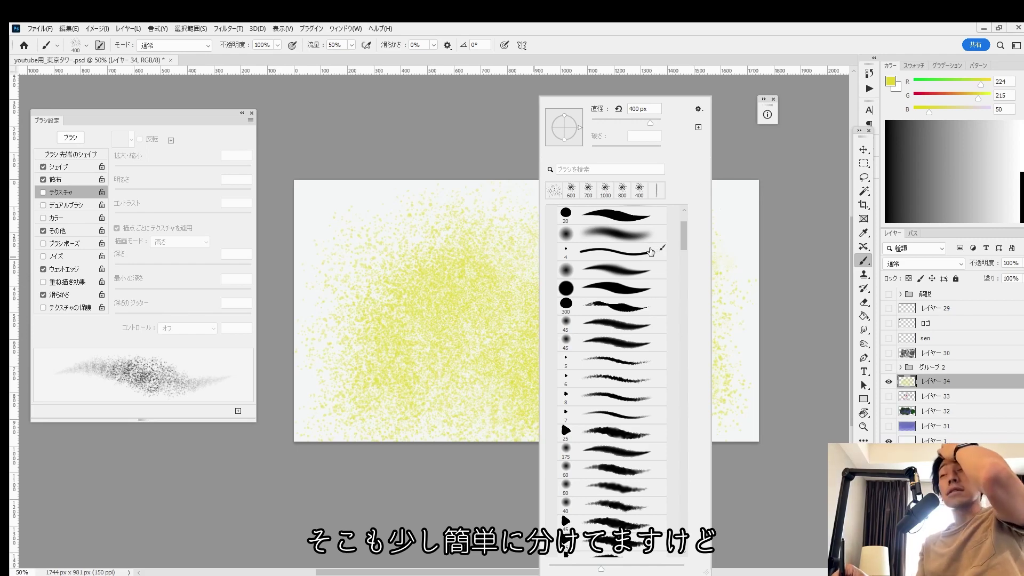
scroll(651, 267, down, 5)
click(600, 448)
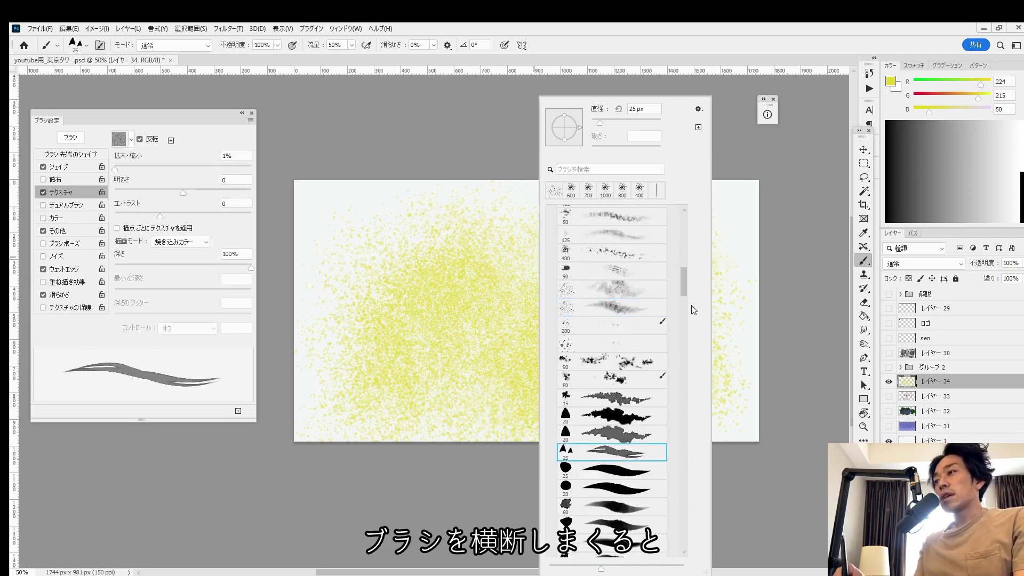
mouse_move(683, 288)
mouse_down()
mouse_move(684, 246)
mouse_move(692, 257)
mouse_move(689, 454)
mouse_move(686, 433)
mouse_up()
click(645, 267)
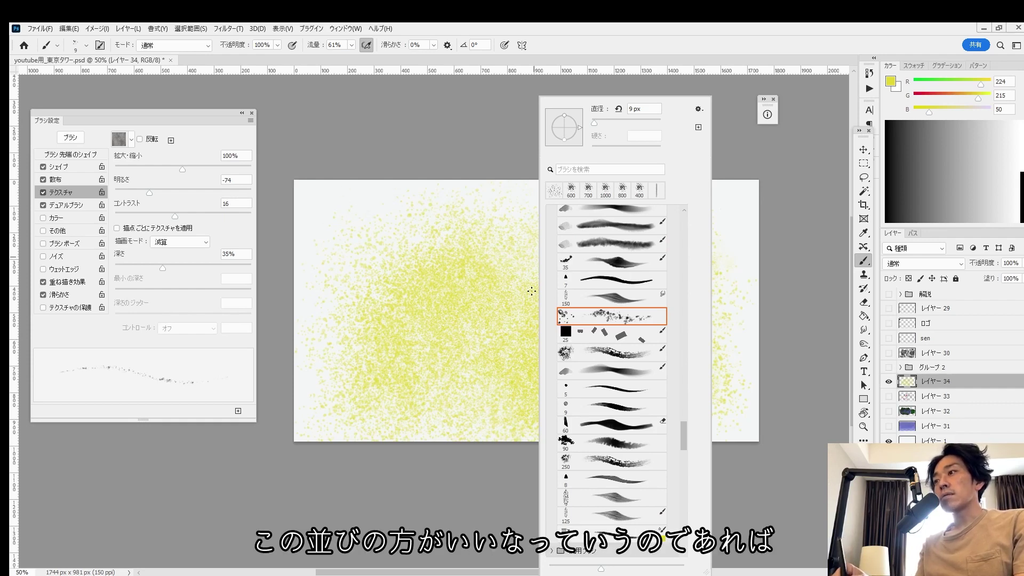
Demonstrate reordering the 7 px brush preset, select three neighbouring presets as a group, and close the brush list
scroll(672, 381, up, 2)
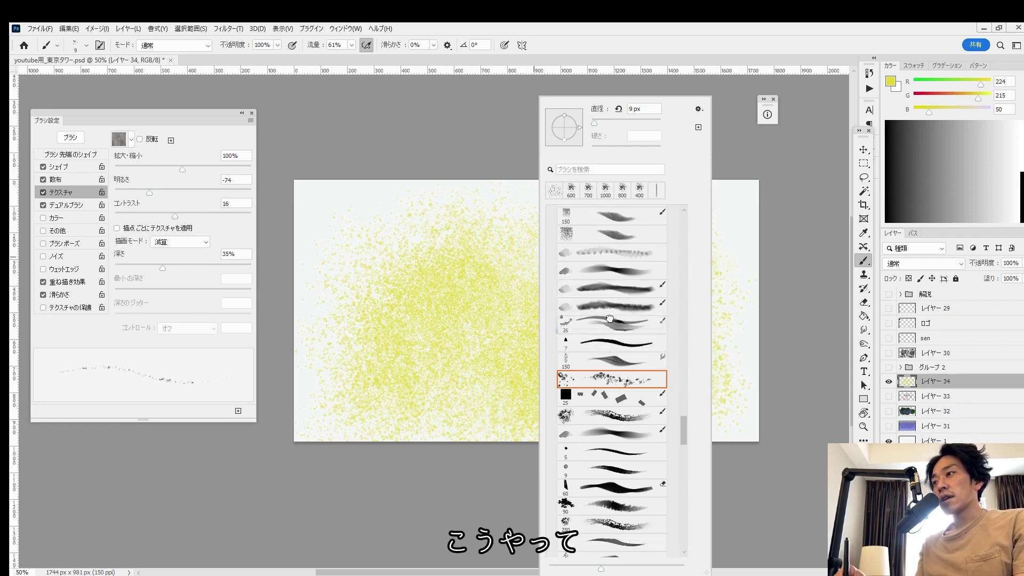
click(613, 343)
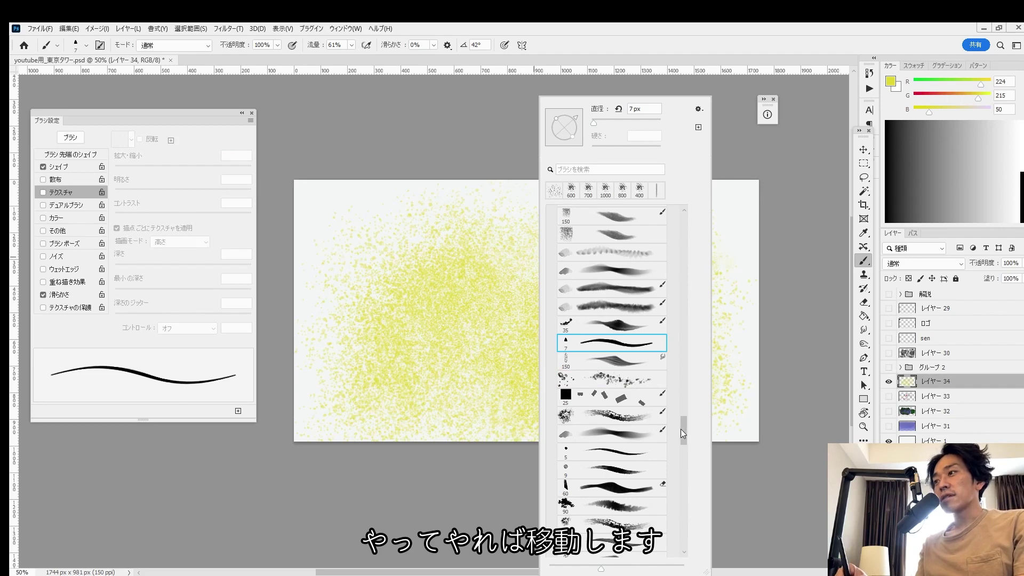
drag(680, 429, 686, 412)
click(609, 509)
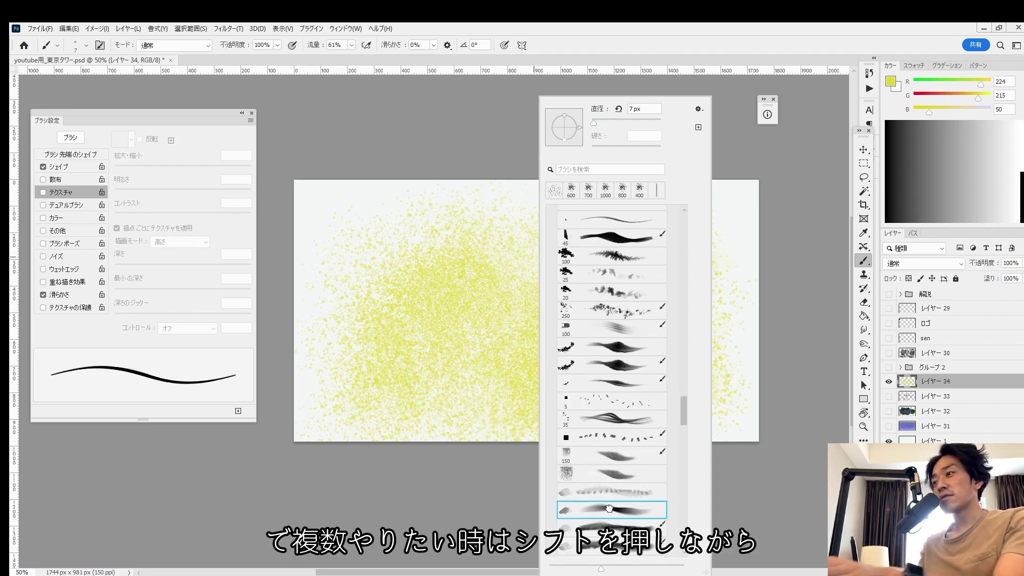
shift+click(616, 474)
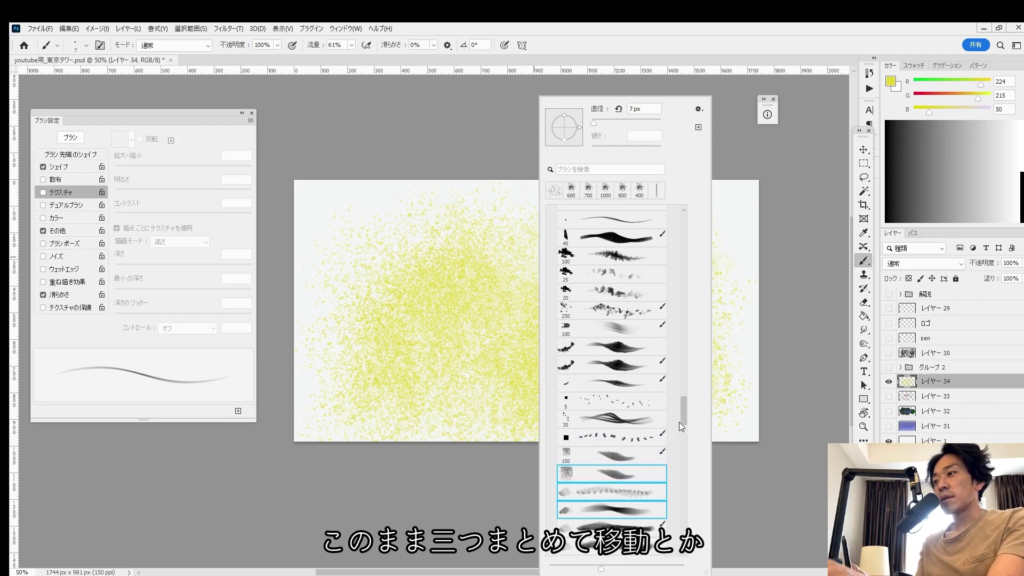
mouse_move(679, 421)
mouse_down()
mouse_move(683, 412)
mouse_move(684, 431)
mouse_move(676, 314)
mouse_move(682, 374)
mouse_up()
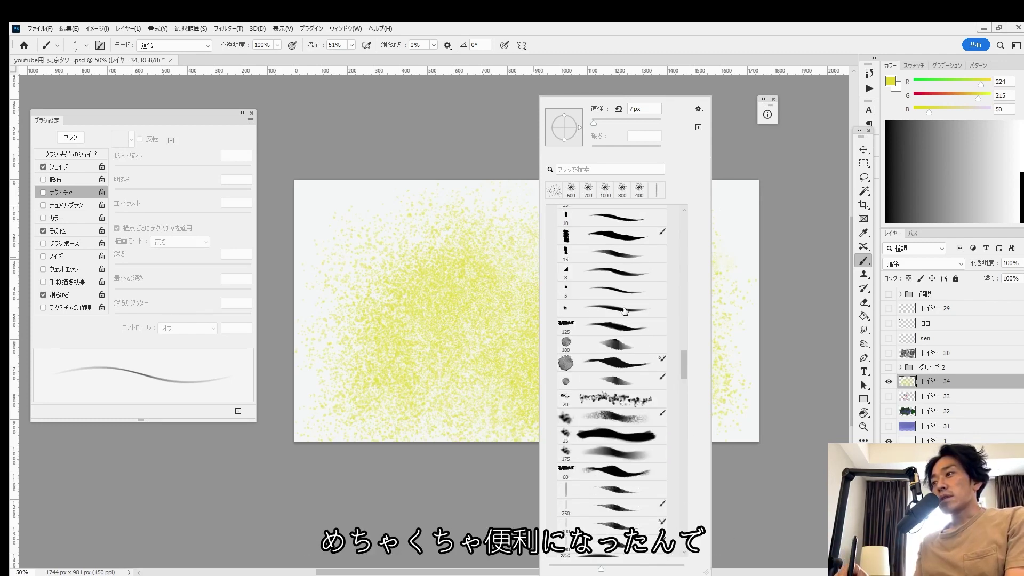
click(578, 241)
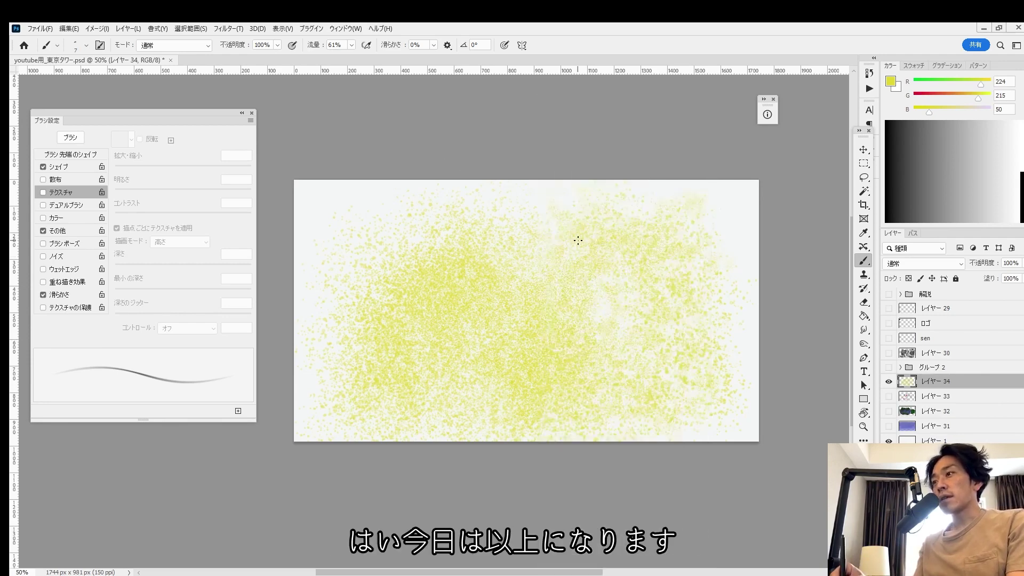